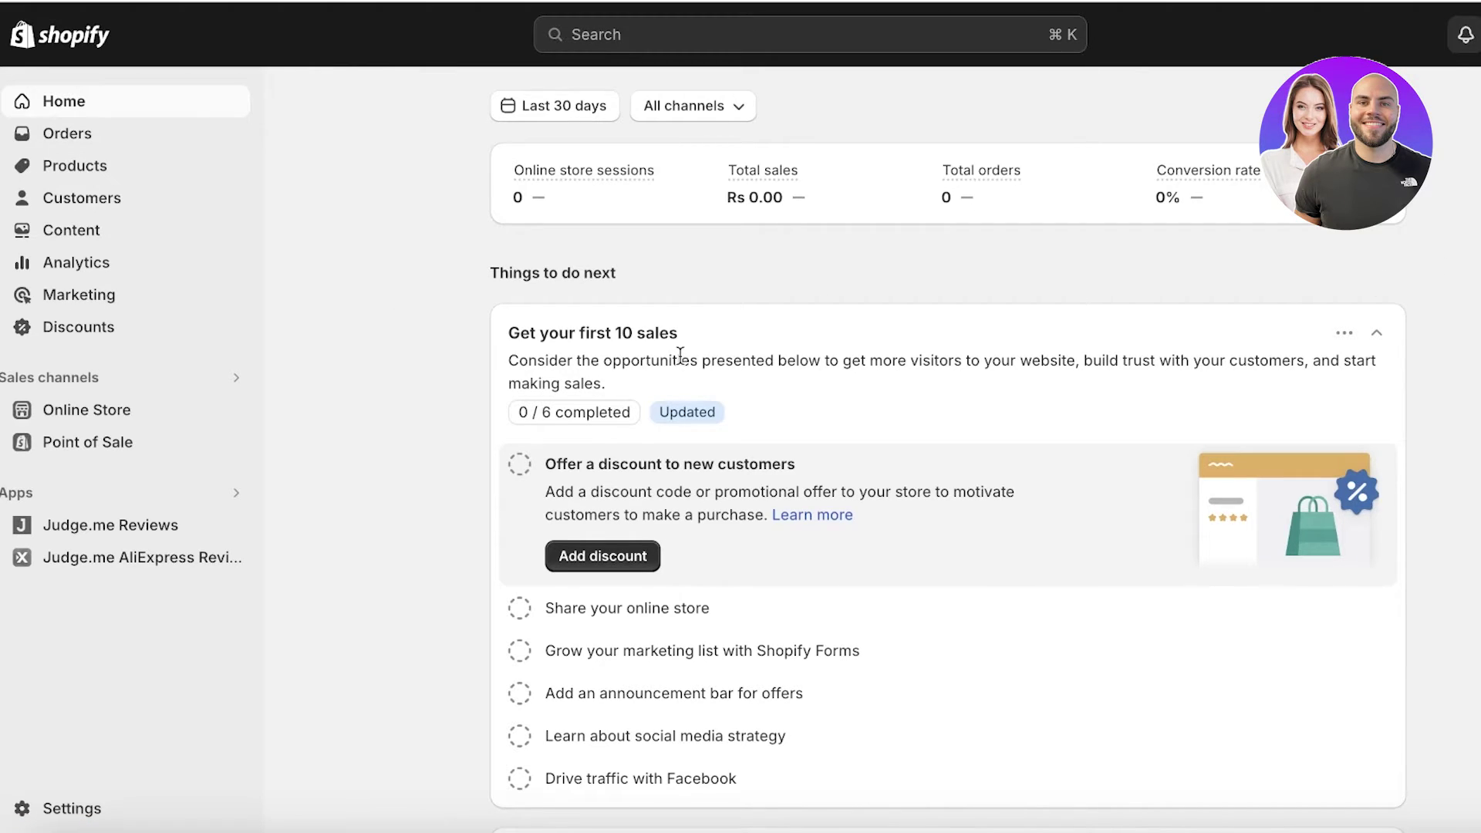
- Go from Settings to the Notifications page and reload it to view the sender email and notification options
click(27, 807)
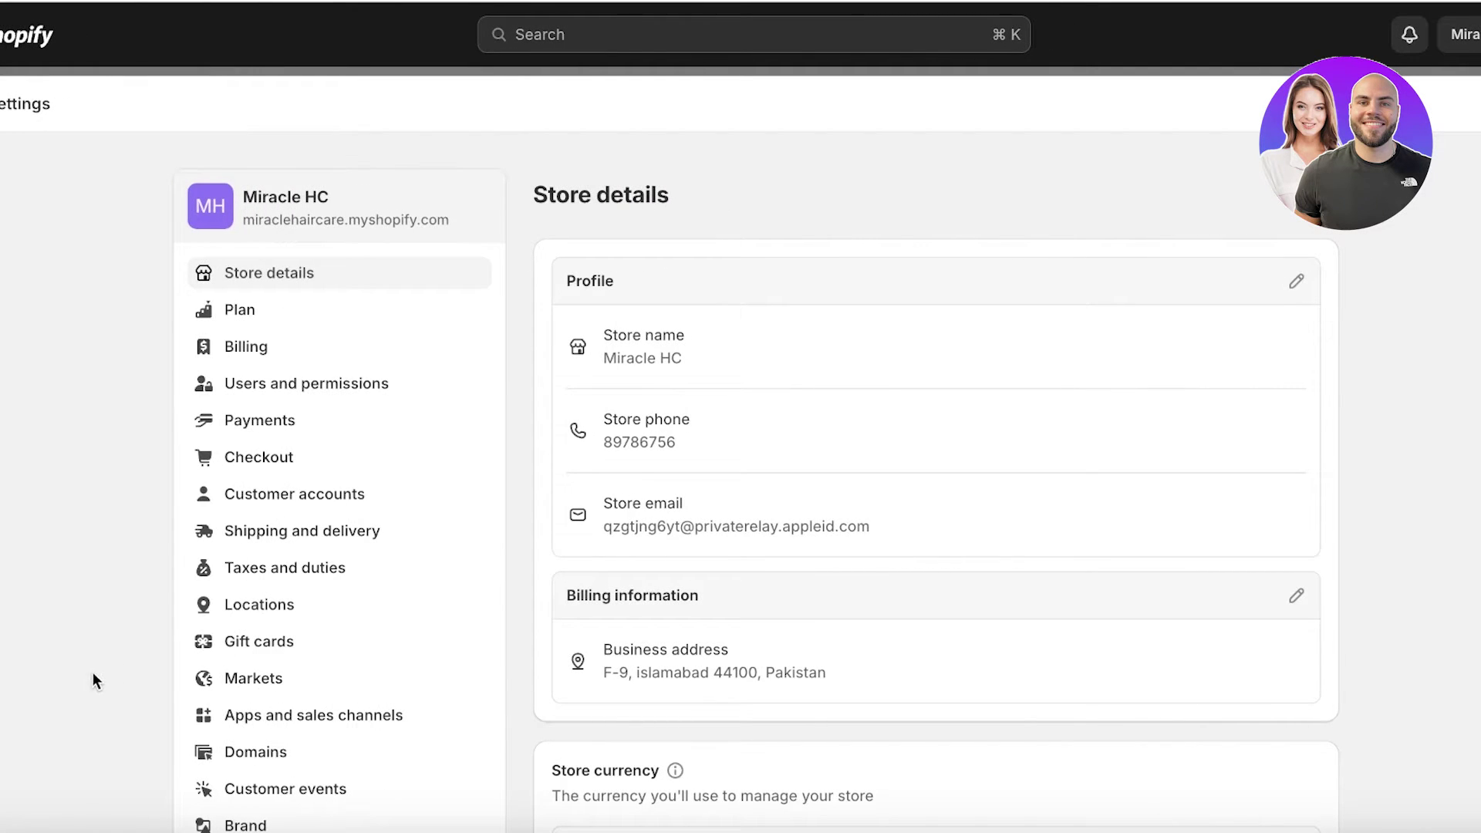
scroll(337, 336, down, 2)
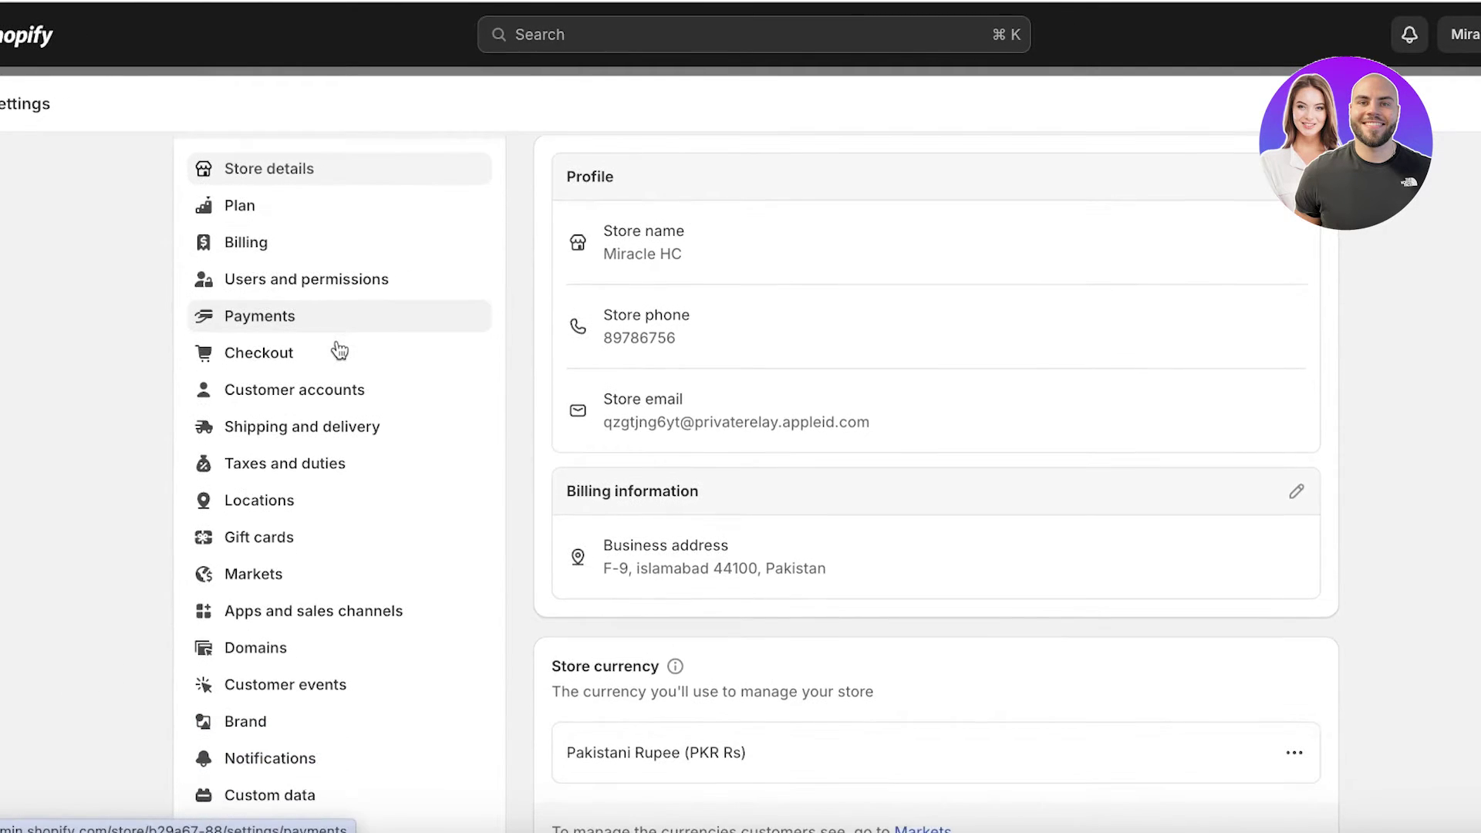
scroll(337, 358, down, 2)
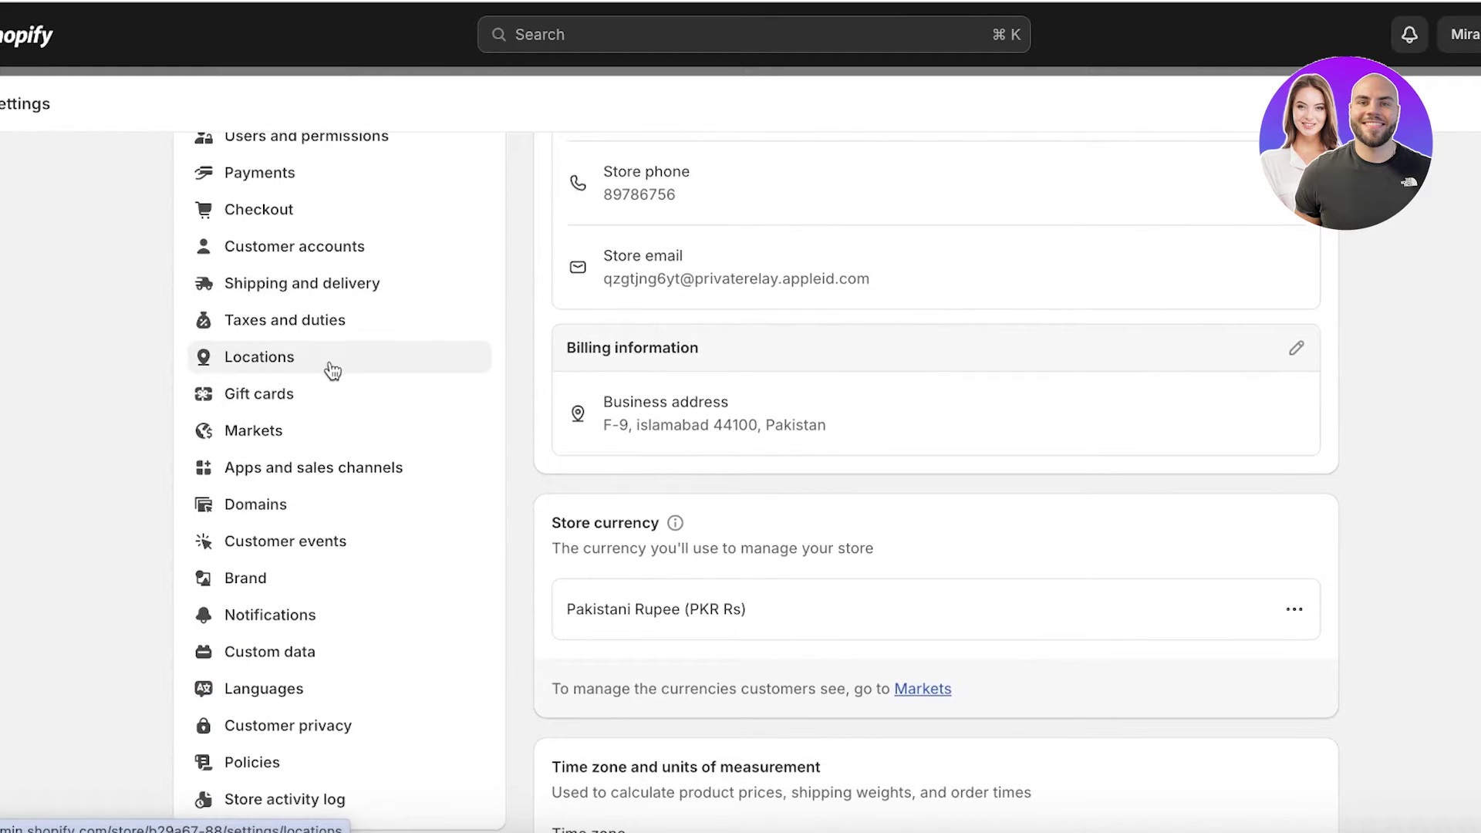
click(235, 614)
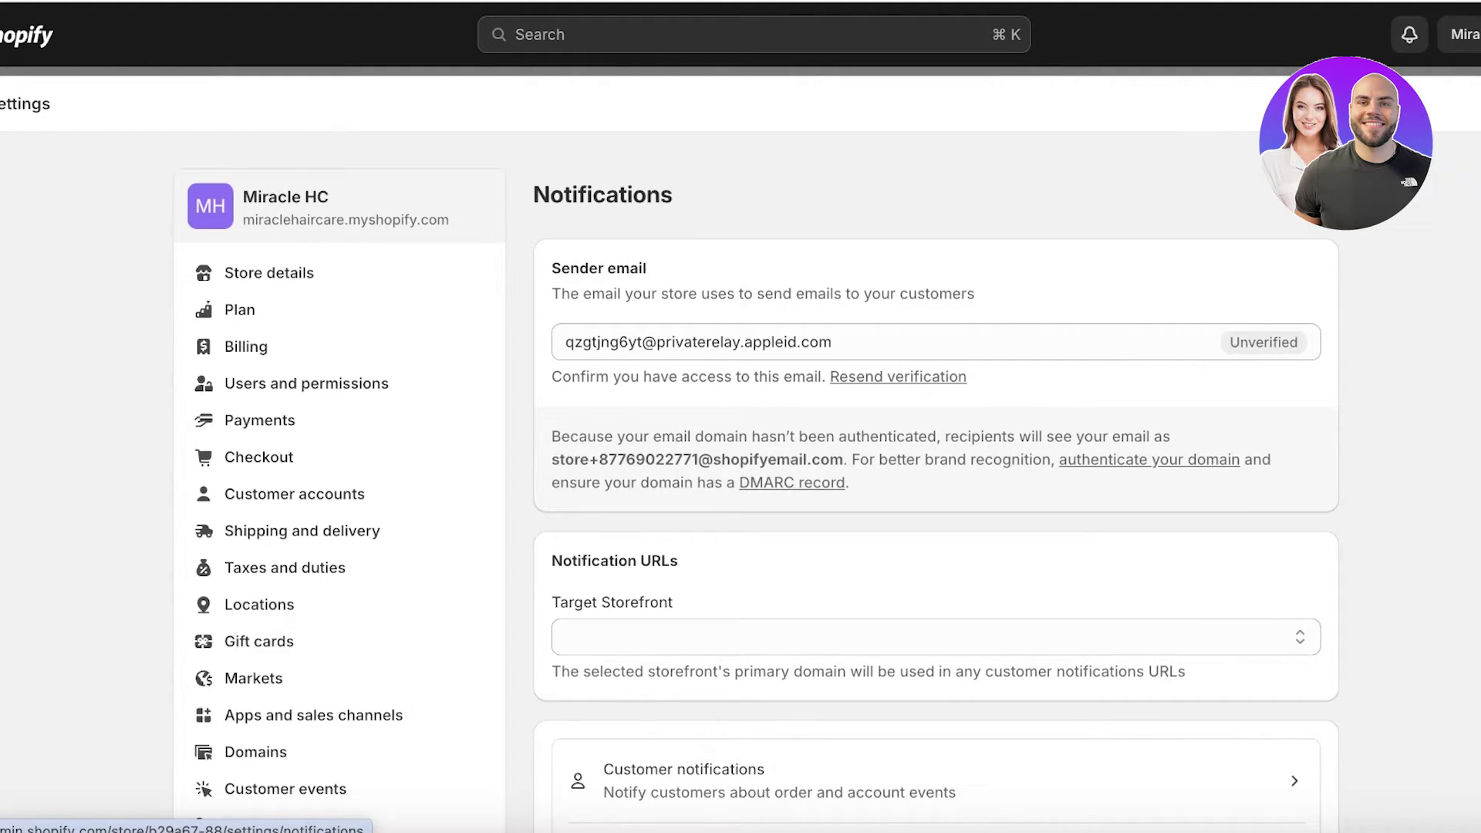
scroll(489, 420, down, 5)
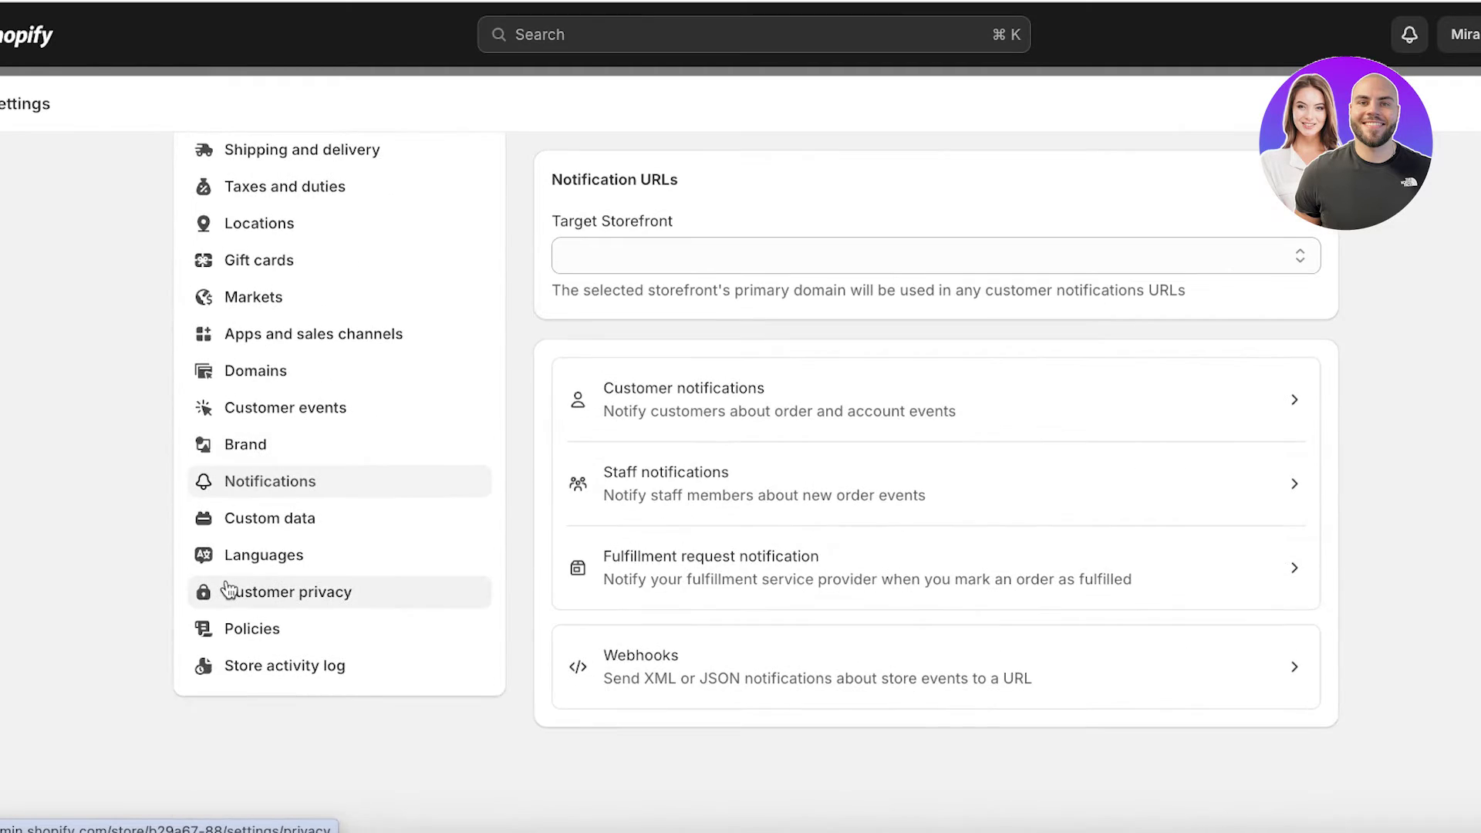
click(295, 478)
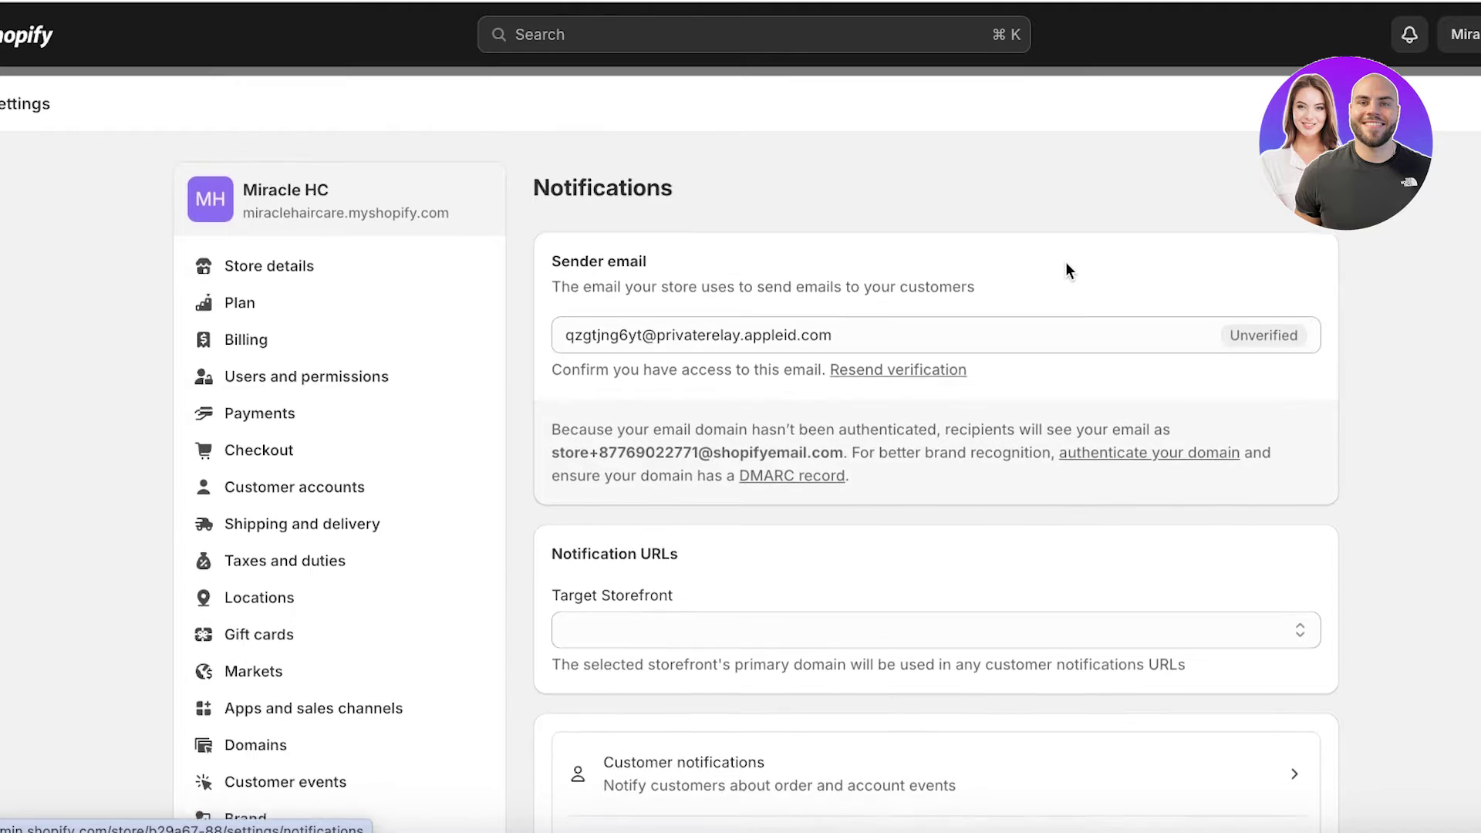
scroll(1066, 262, down, 5)
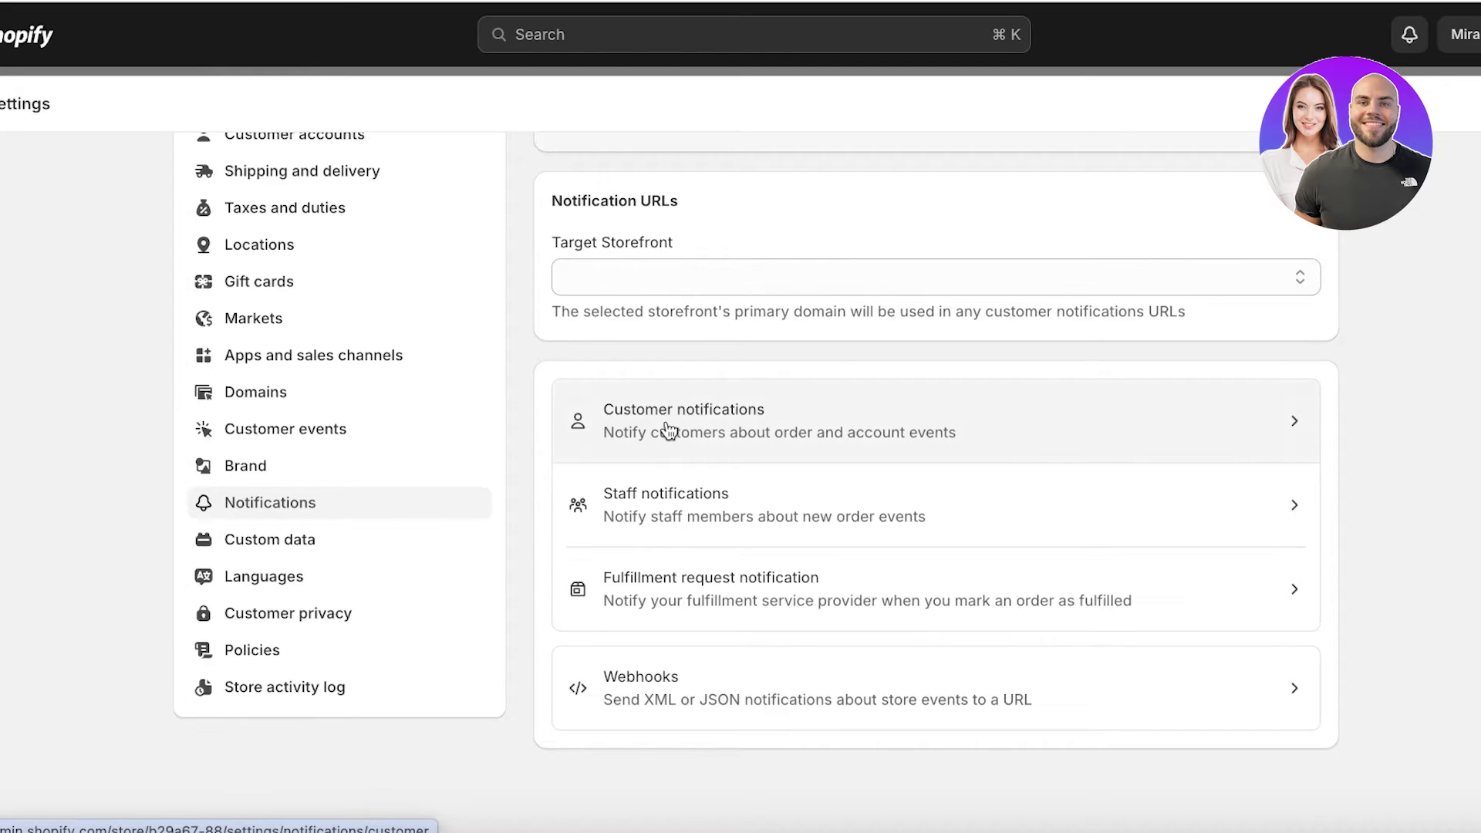
- Open the Order confirmation template under Customer notifications, review its preview, and start editing its code
click(668, 430)
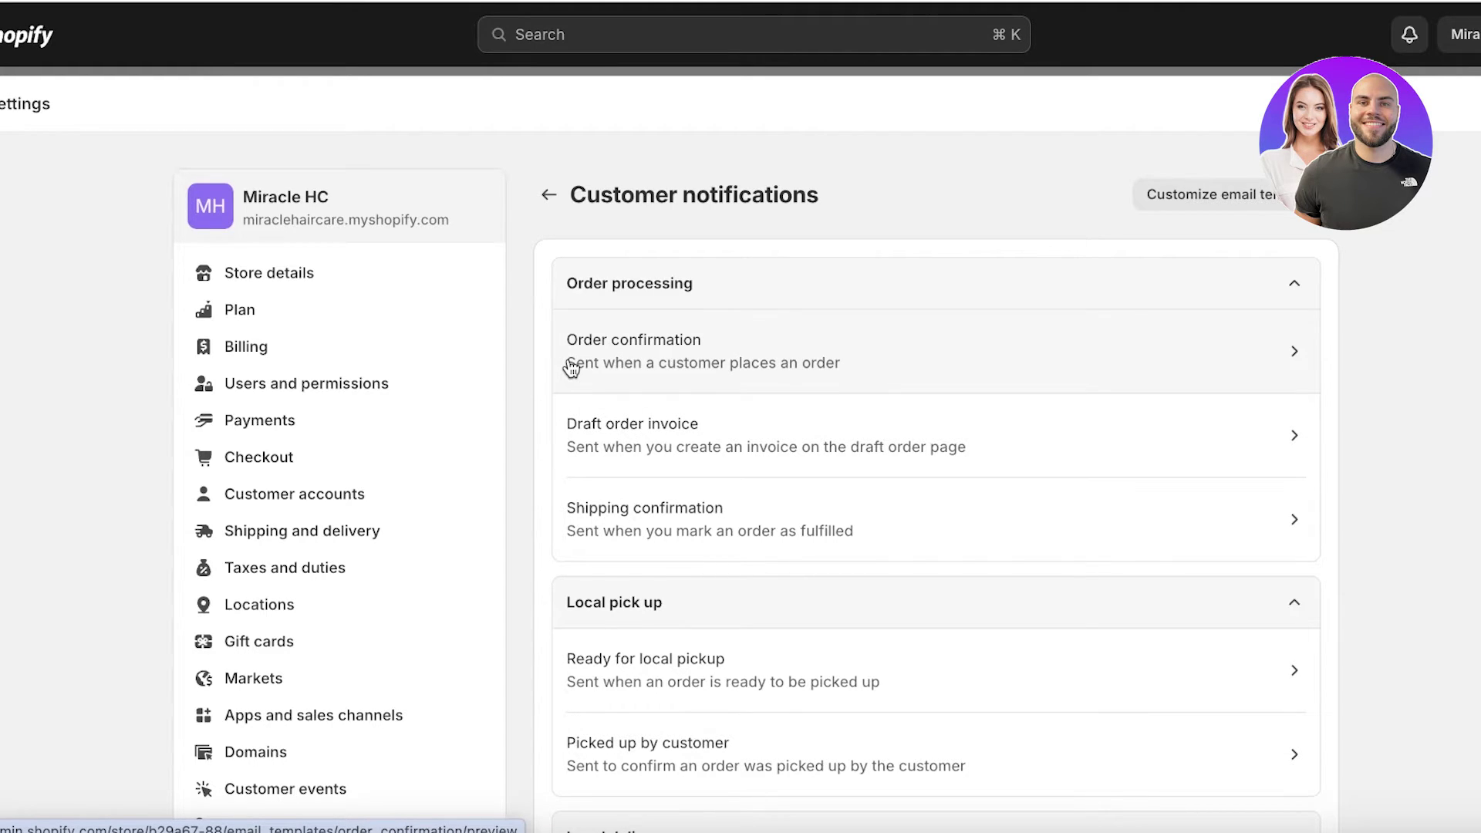
click(613, 353)
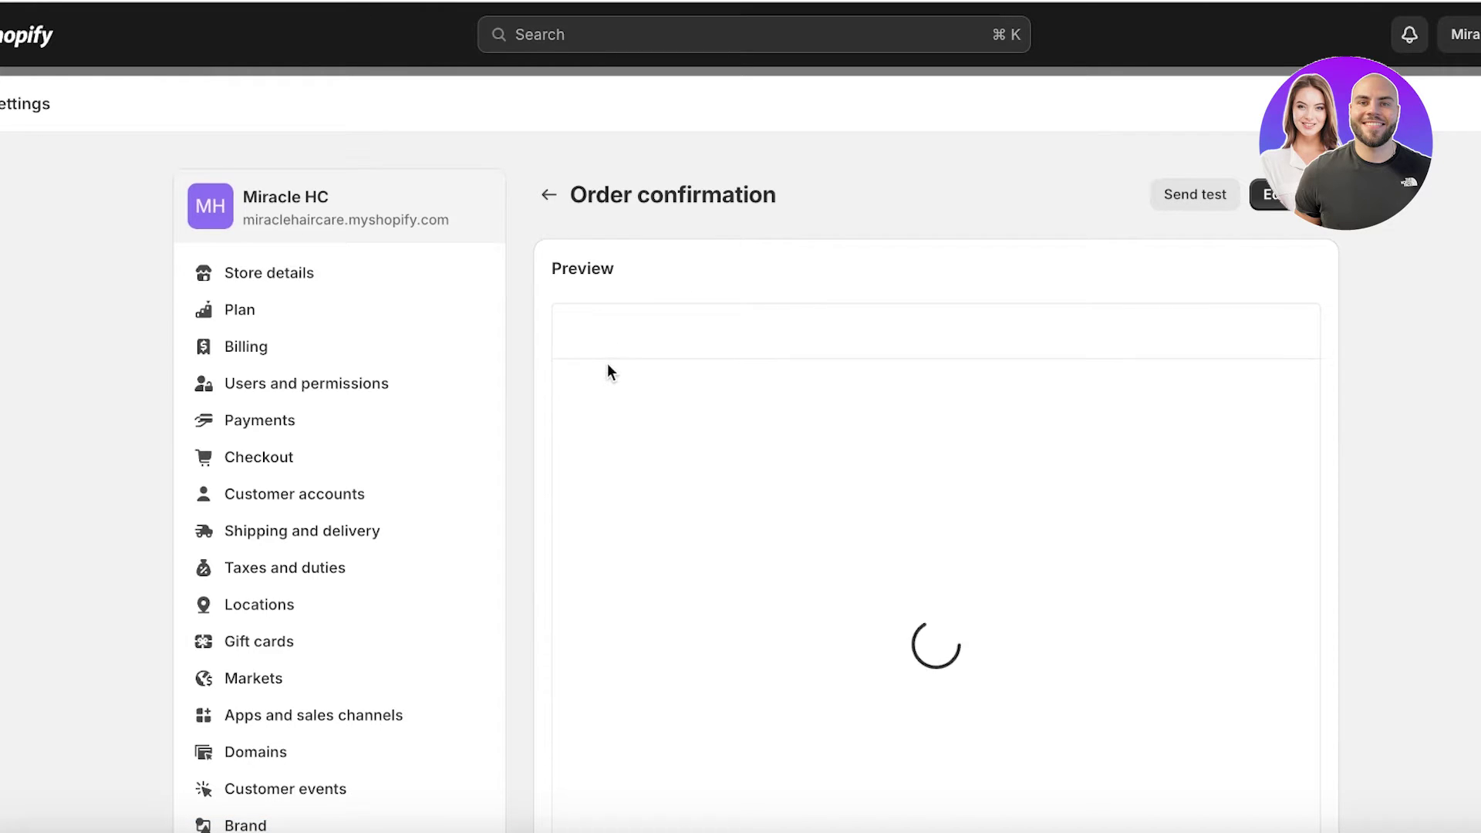
scroll(632, 364, down, 1)
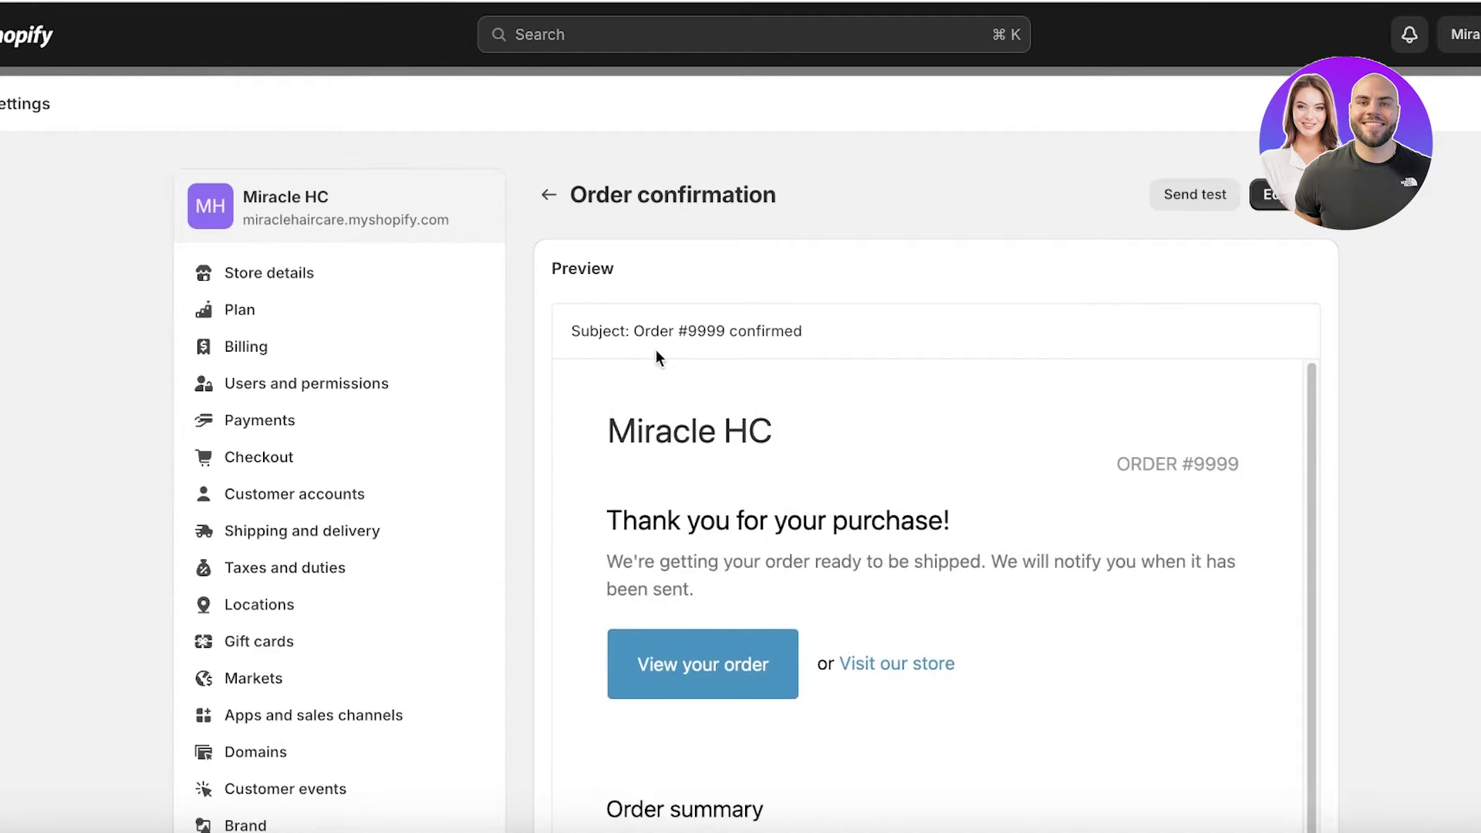
scroll(656, 351, down, 6)
scroll(1015, 427, down, 12)
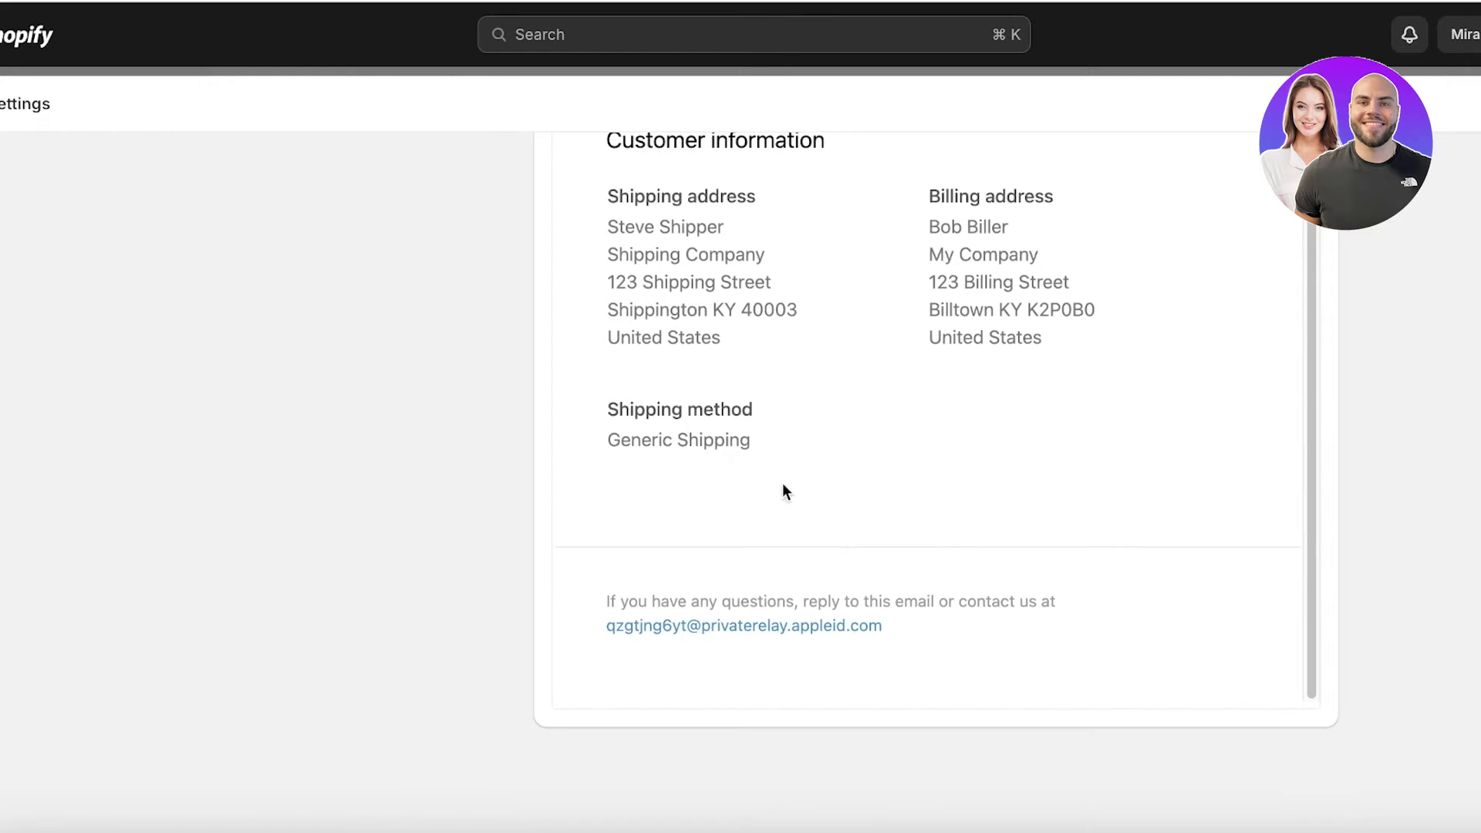
scroll(860, 415, up, 15)
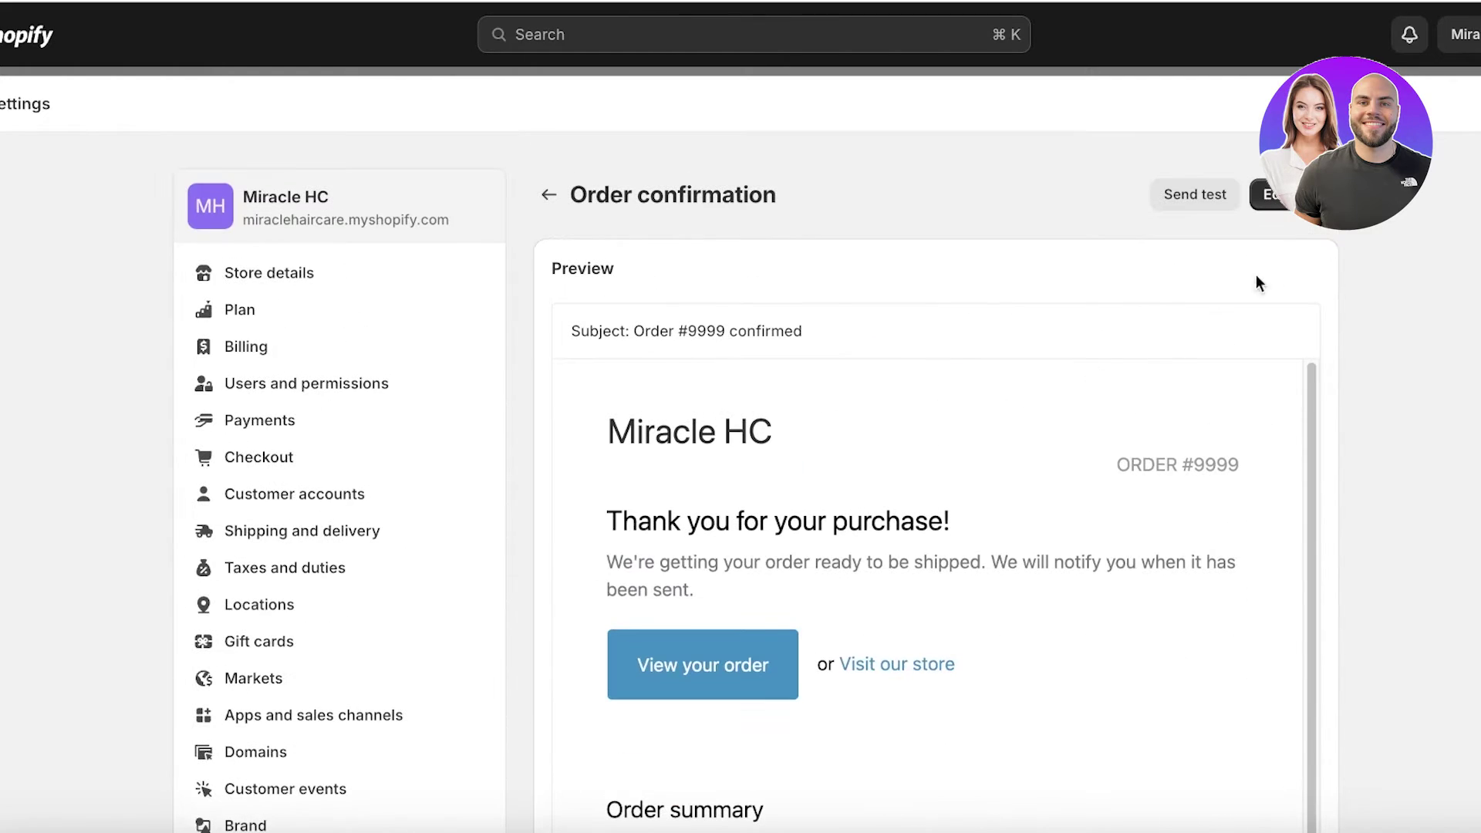
click(1298, 214)
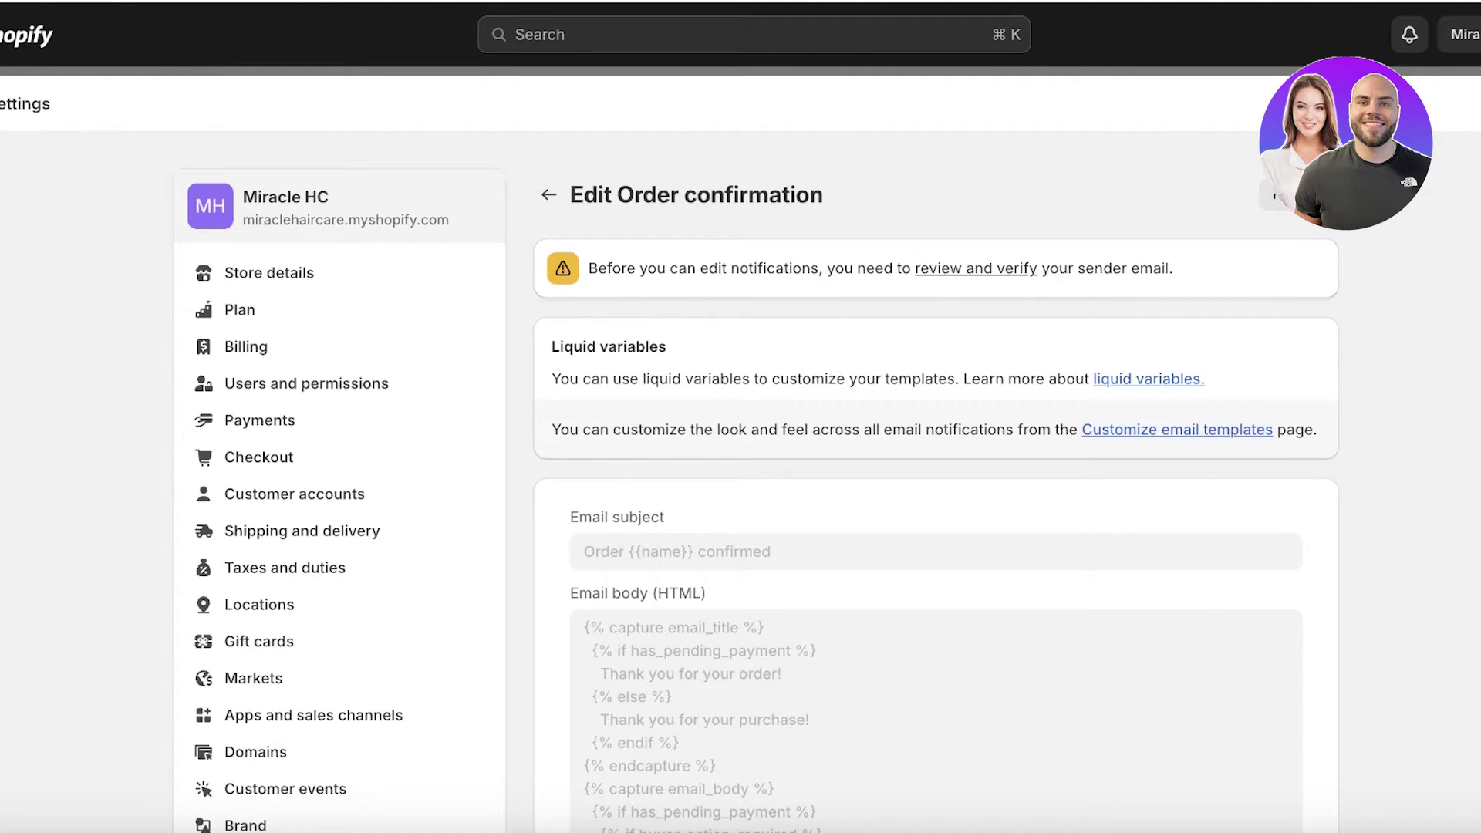
scroll(1282, 289, down, 1)
scroll(1280, 296, down, 10)
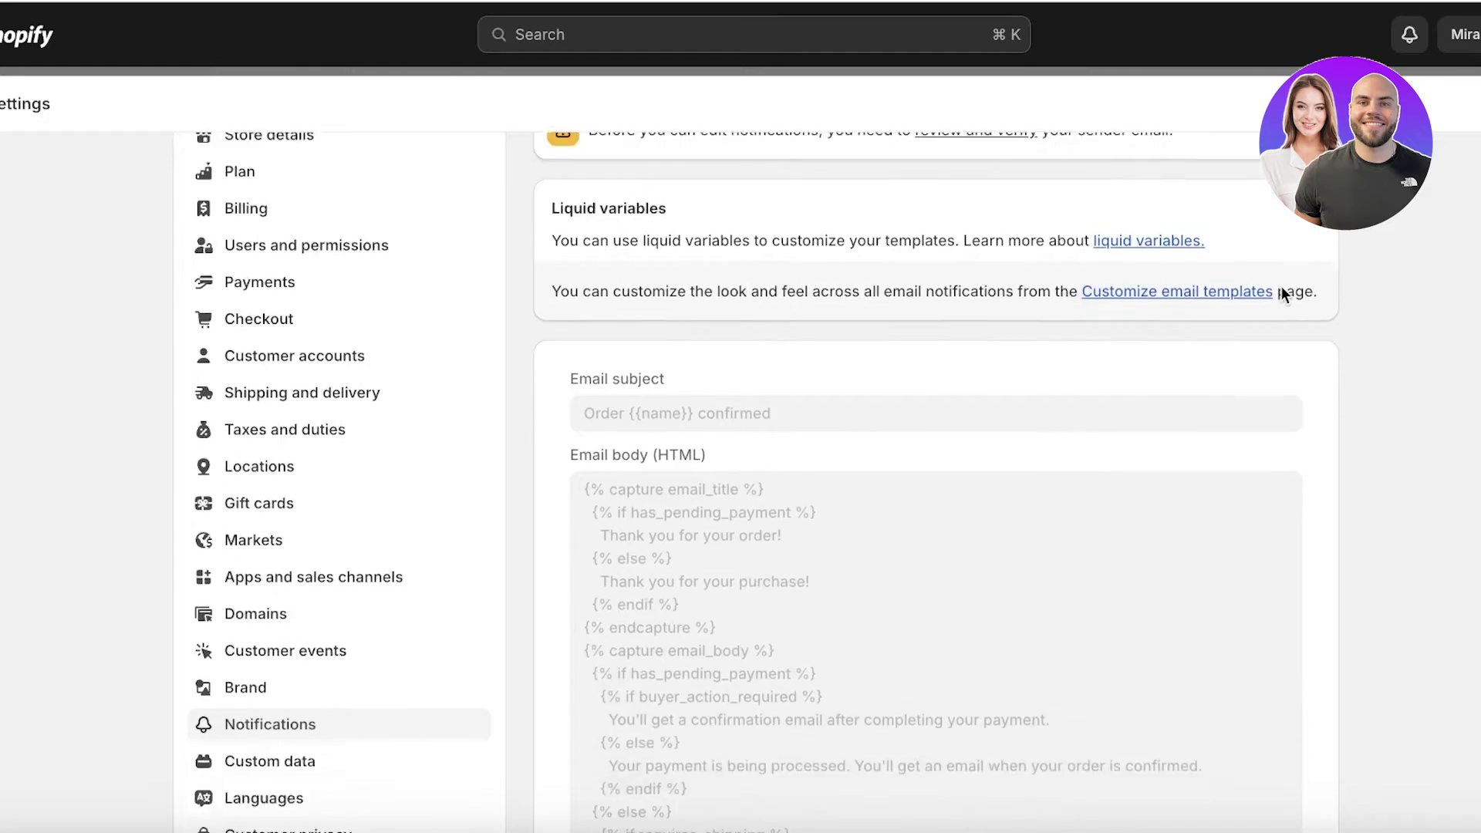
scroll(1270, 337, up, 12)
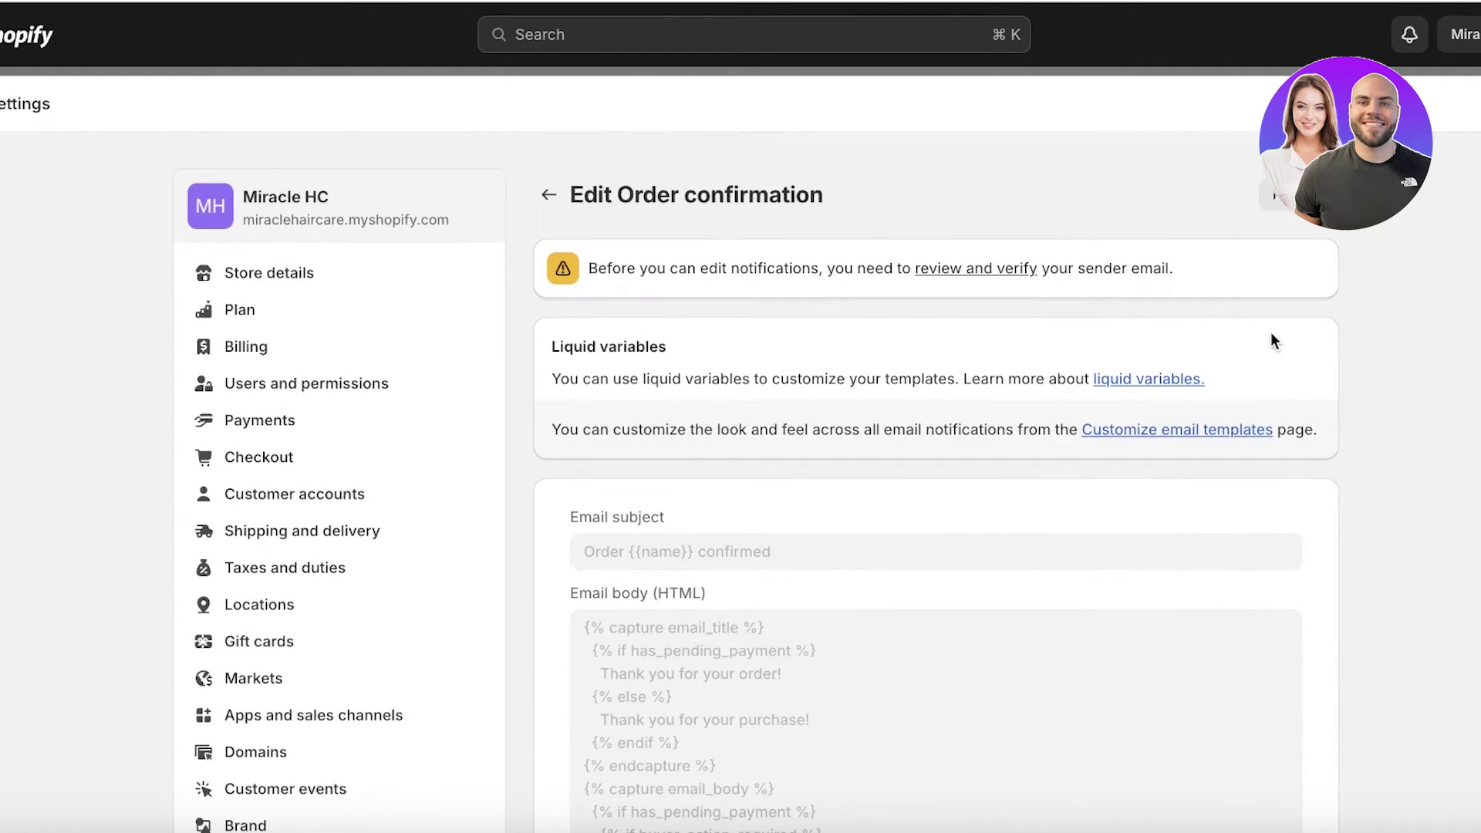
- Replace the store's sender email with your Gmail address and save it
click(1001, 270)
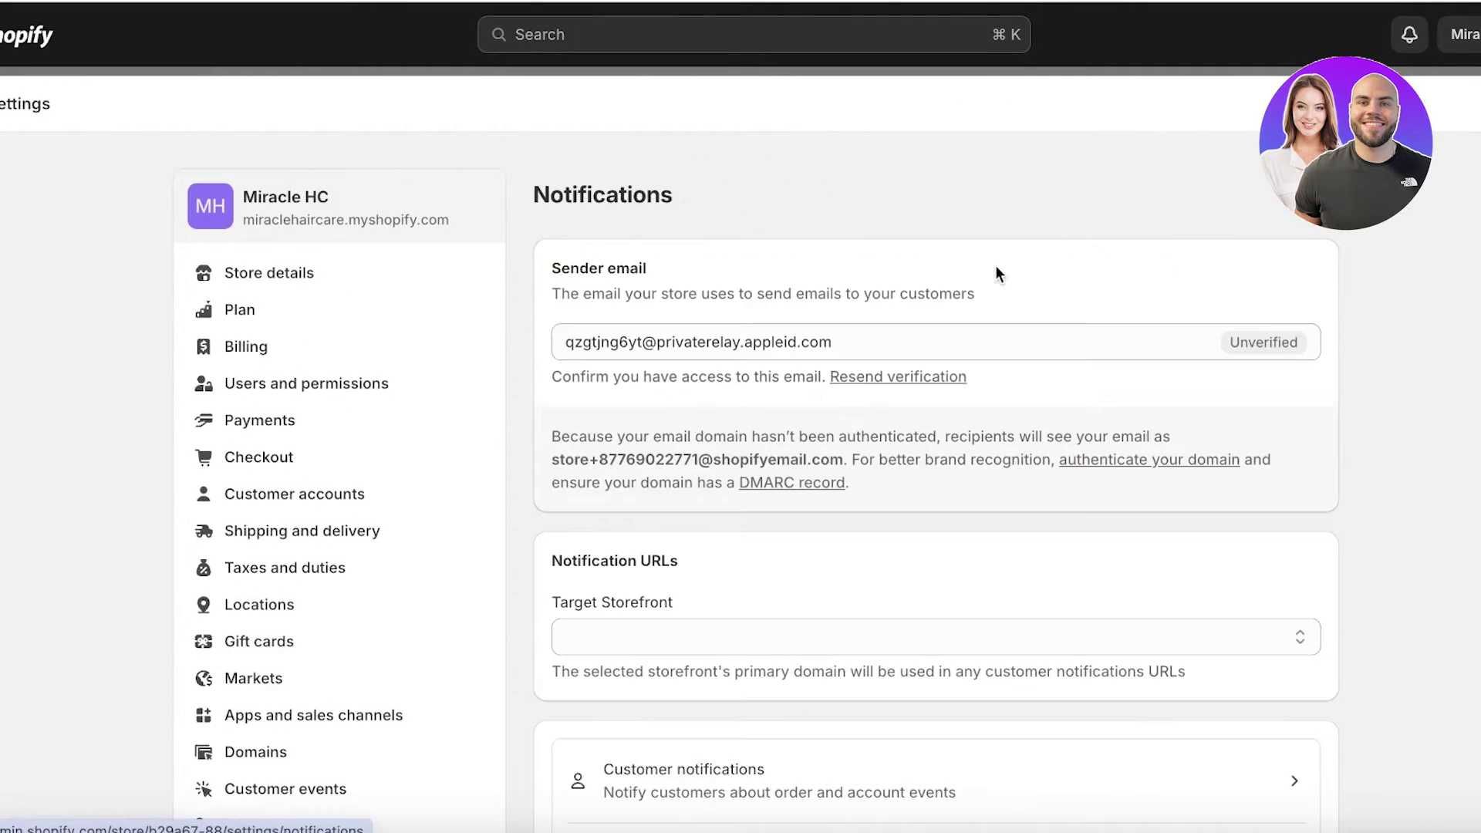
click(991, 330)
key(super+a)
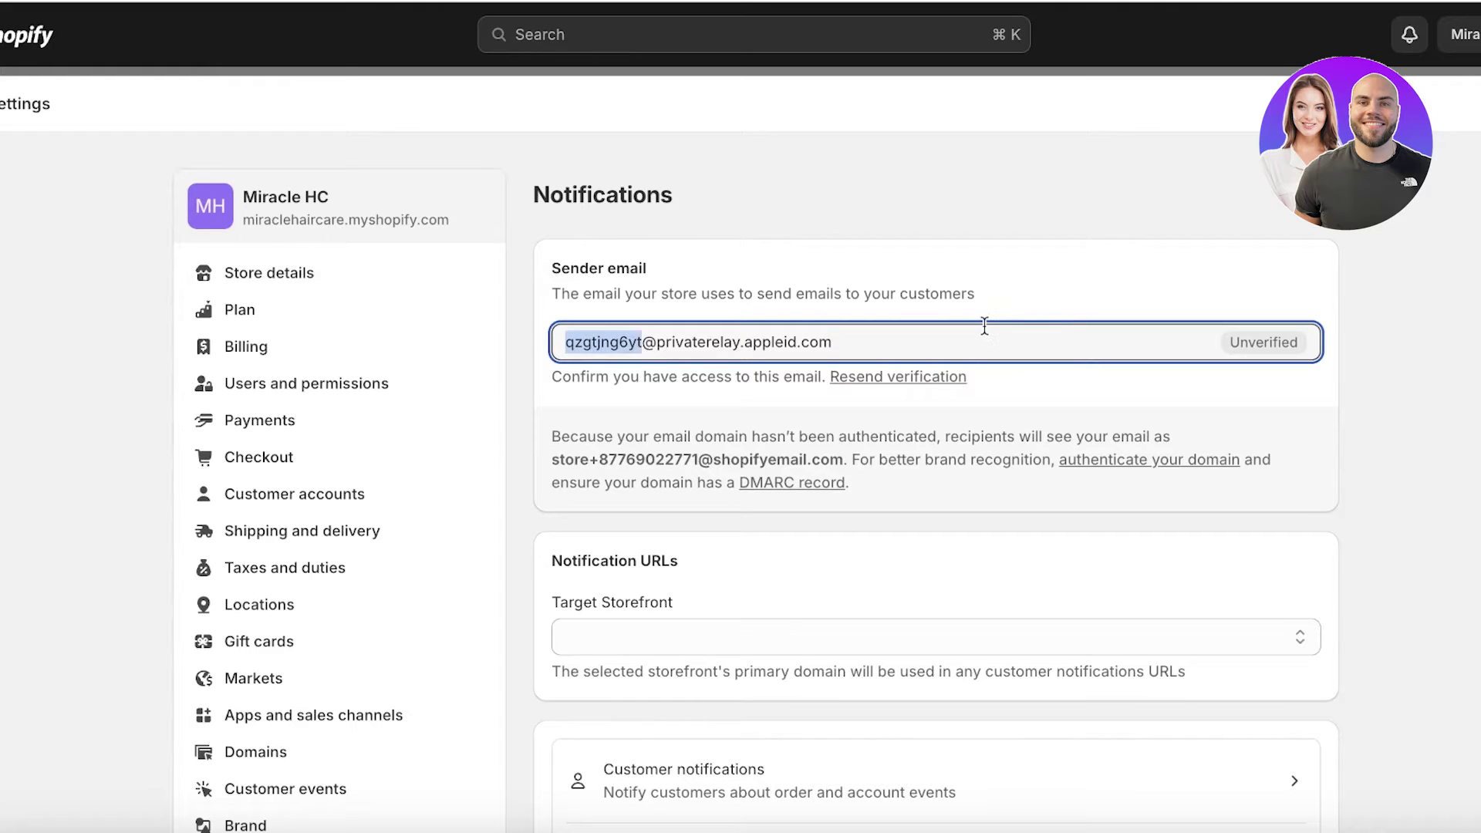
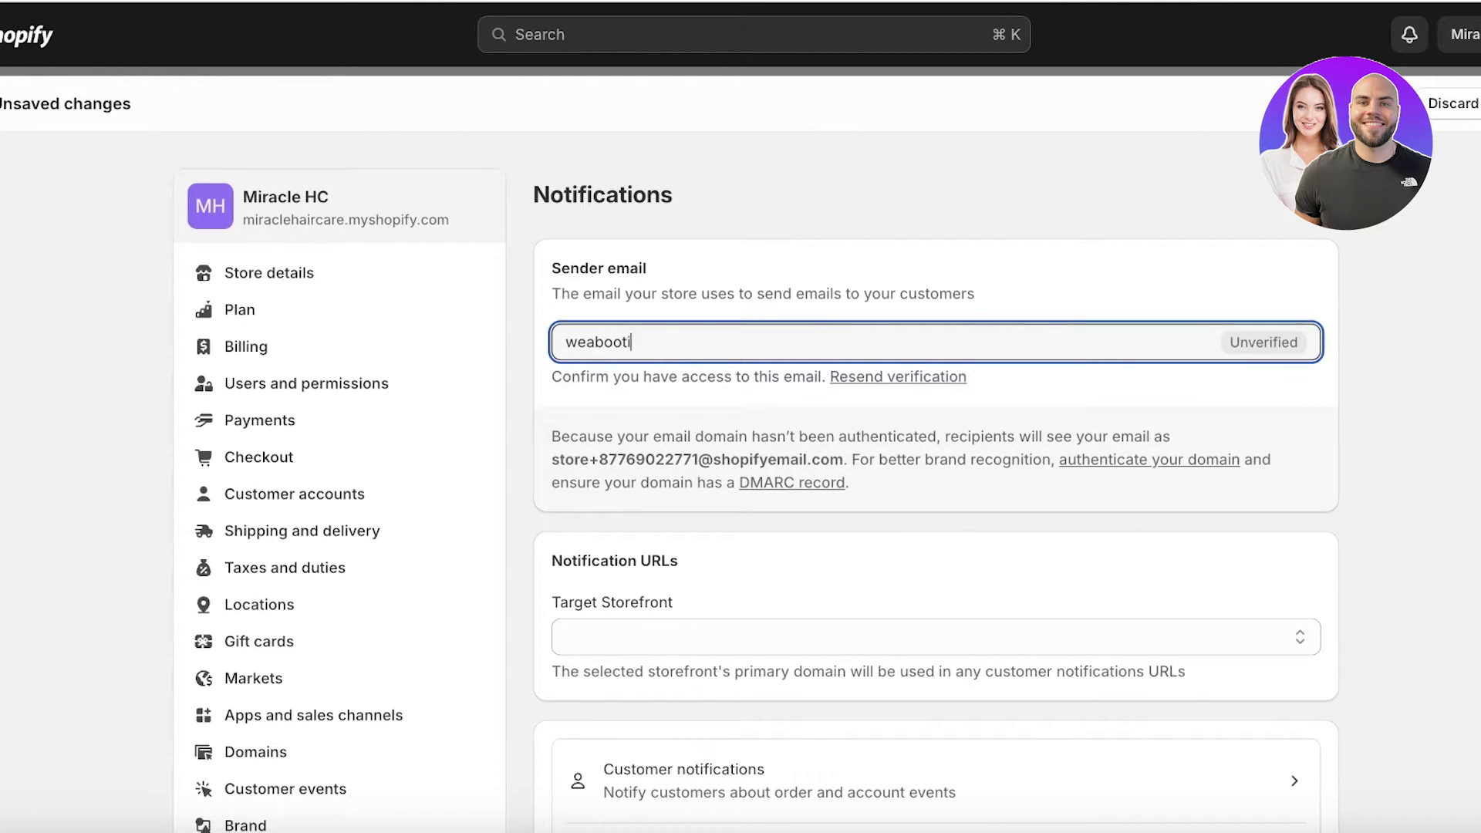
text(com)
key(Return)
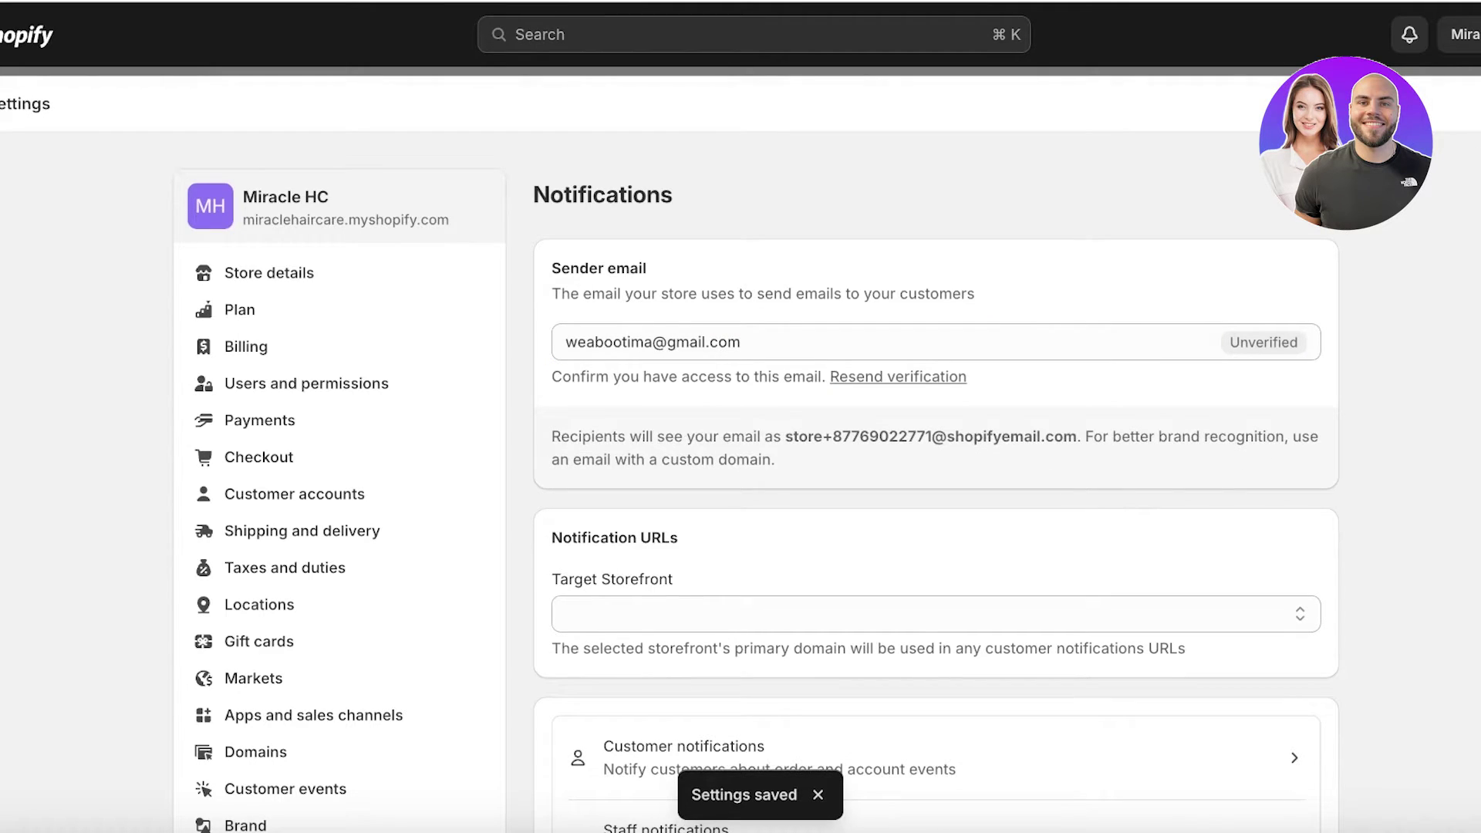
click(560, 343)
triple_click(809, 339)
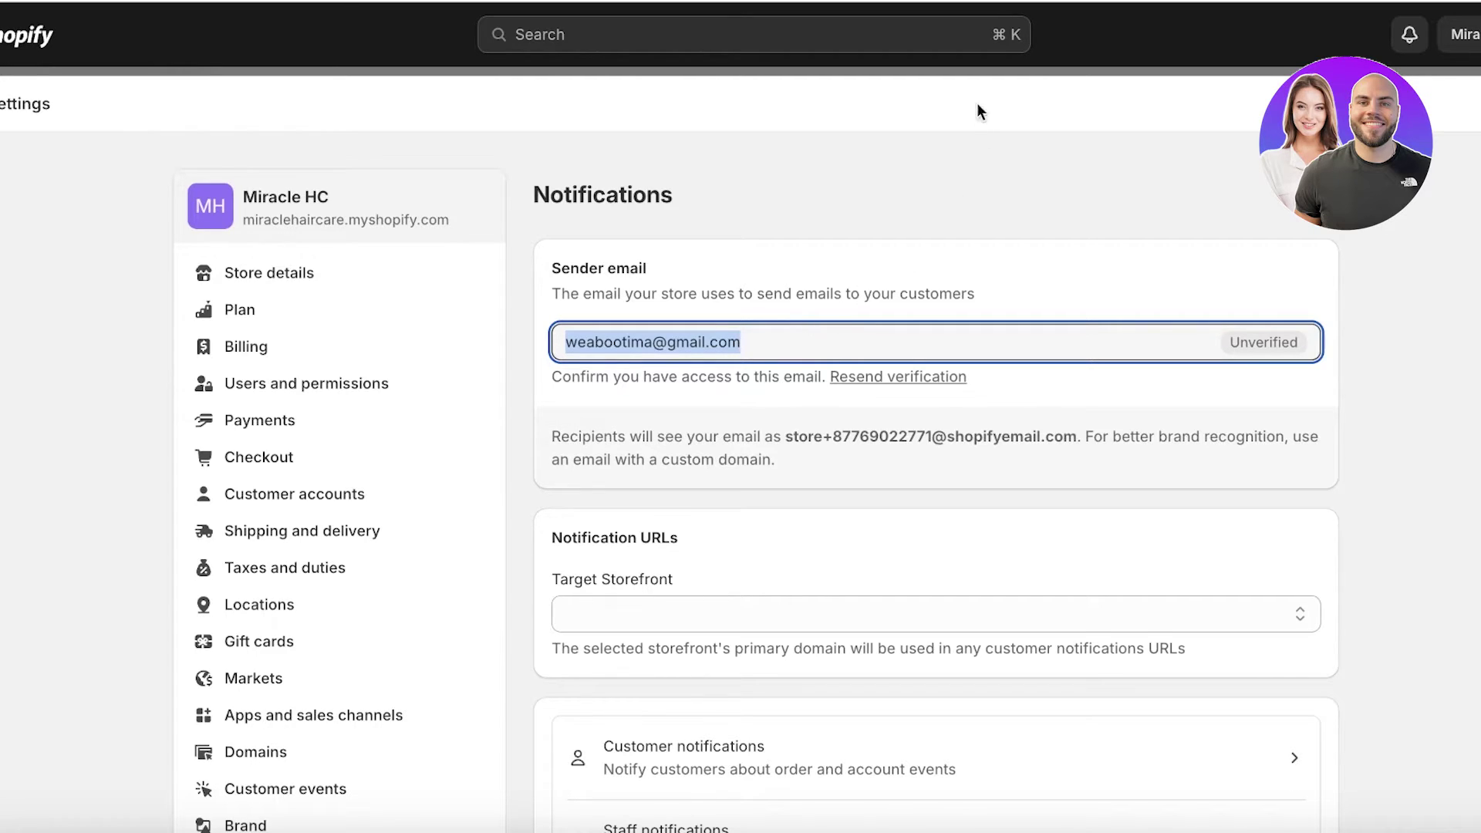
- In Gmail, open Shopify's 'Verify your email address' message and confirm the sender address
key(ctrl+t)
text(gm)
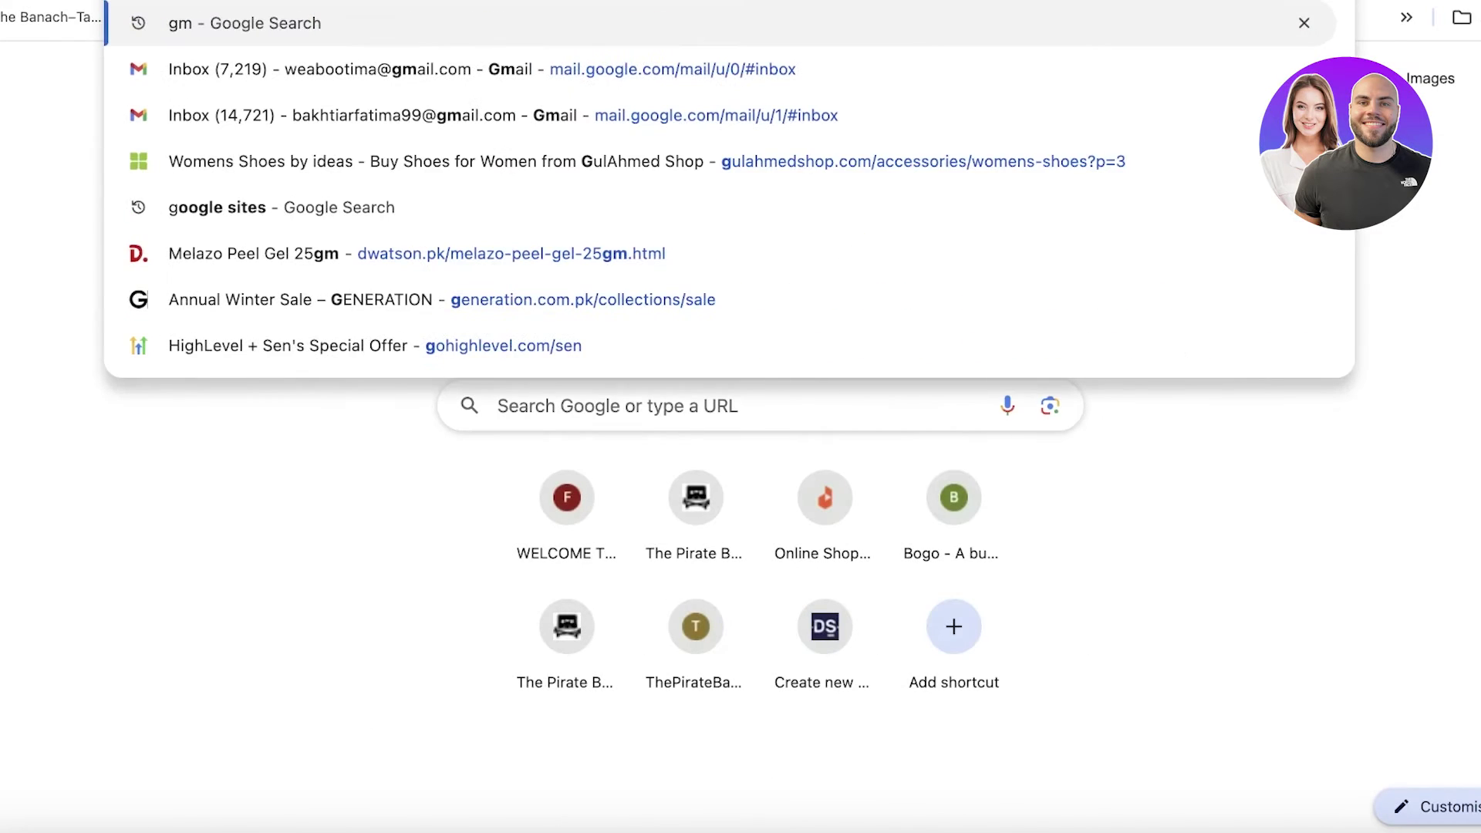
click(861, 70)
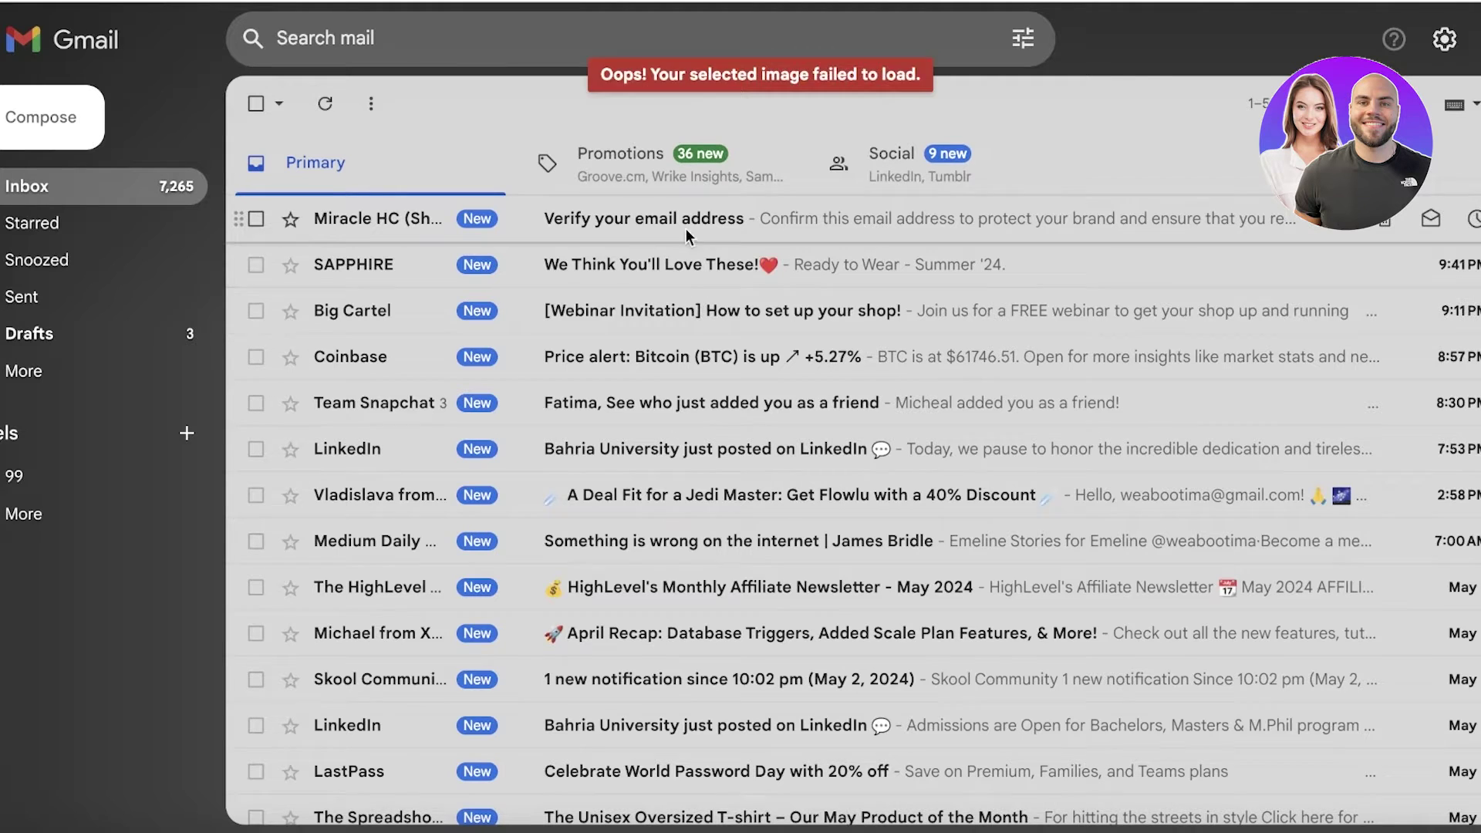
click(687, 223)
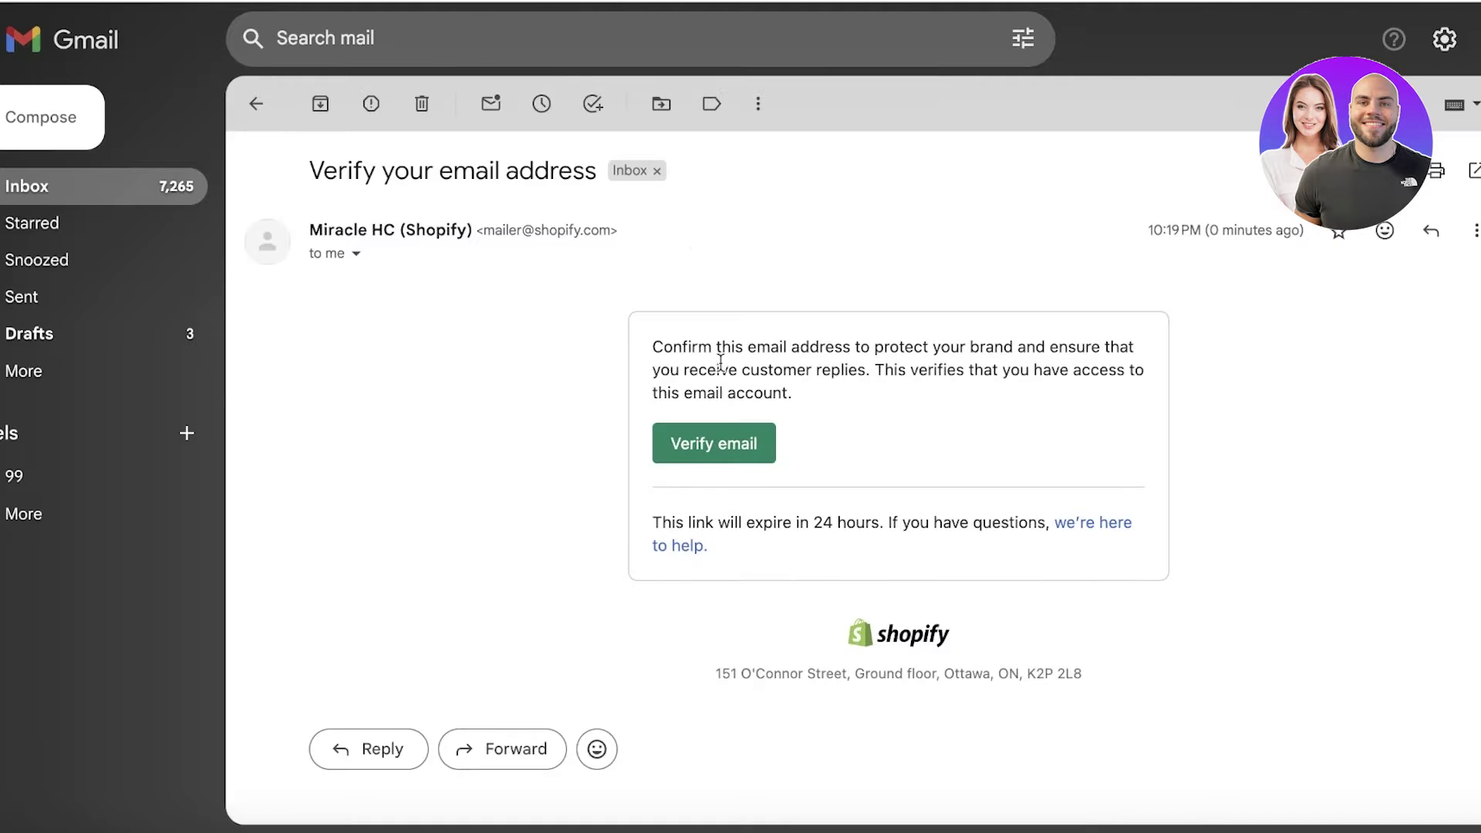
click(729, 445)
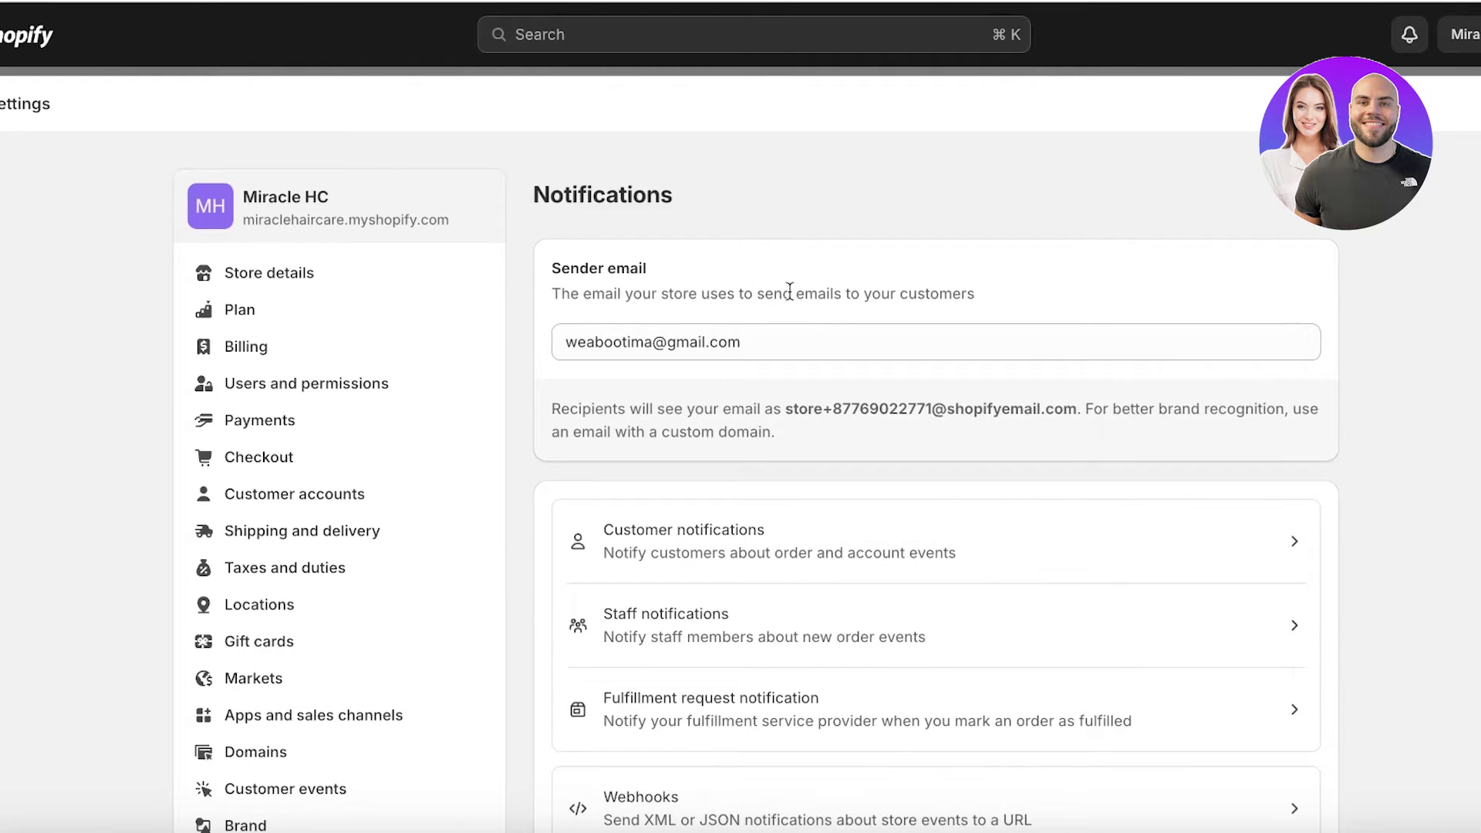
- Reopen the Order confirmation template editor, then back out to the customer notifications list
scroll(789, 291, down, 2)
click(594, 433)
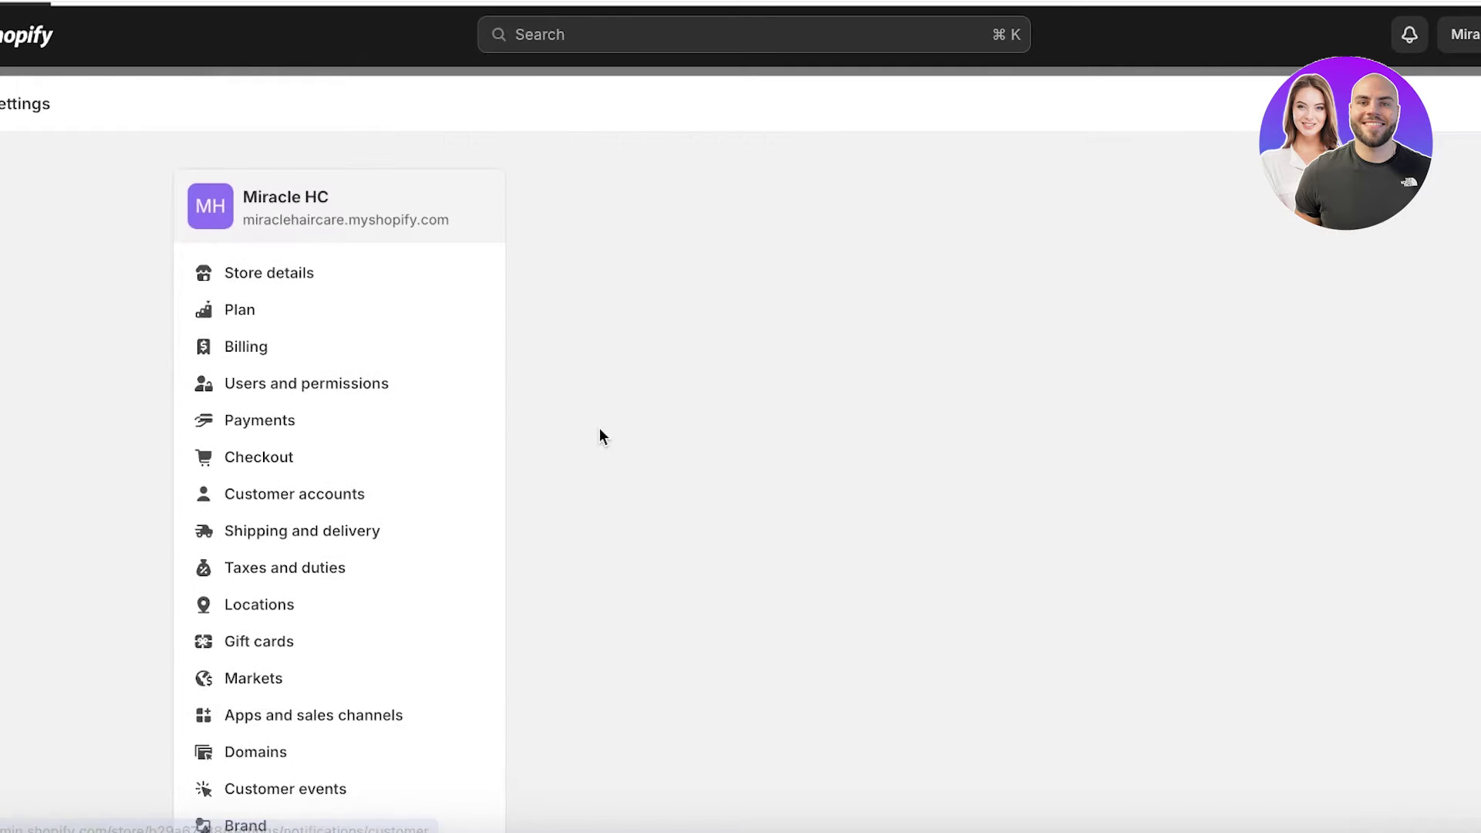
click(663, 369)
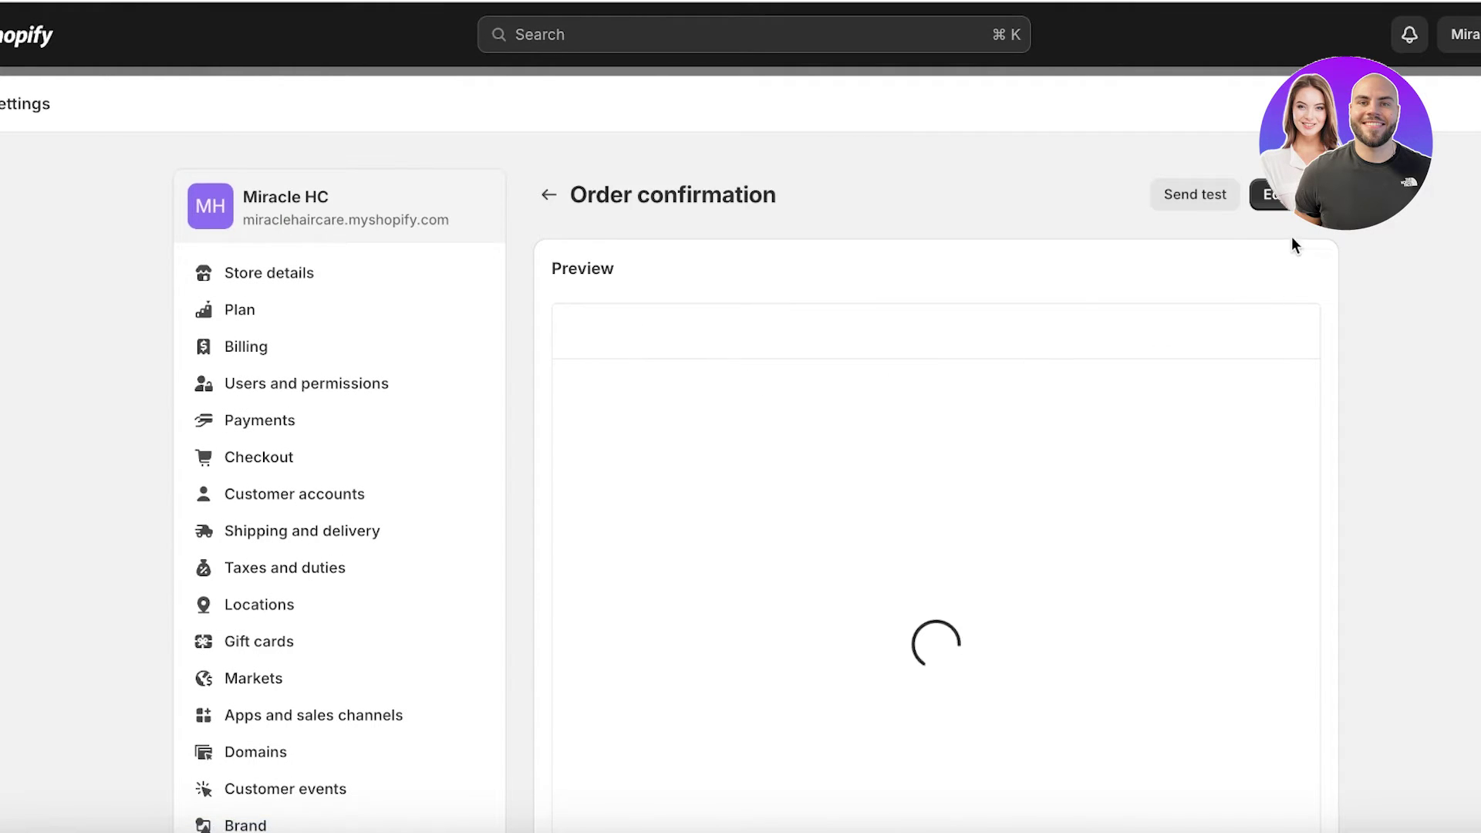
click(1270, 194)
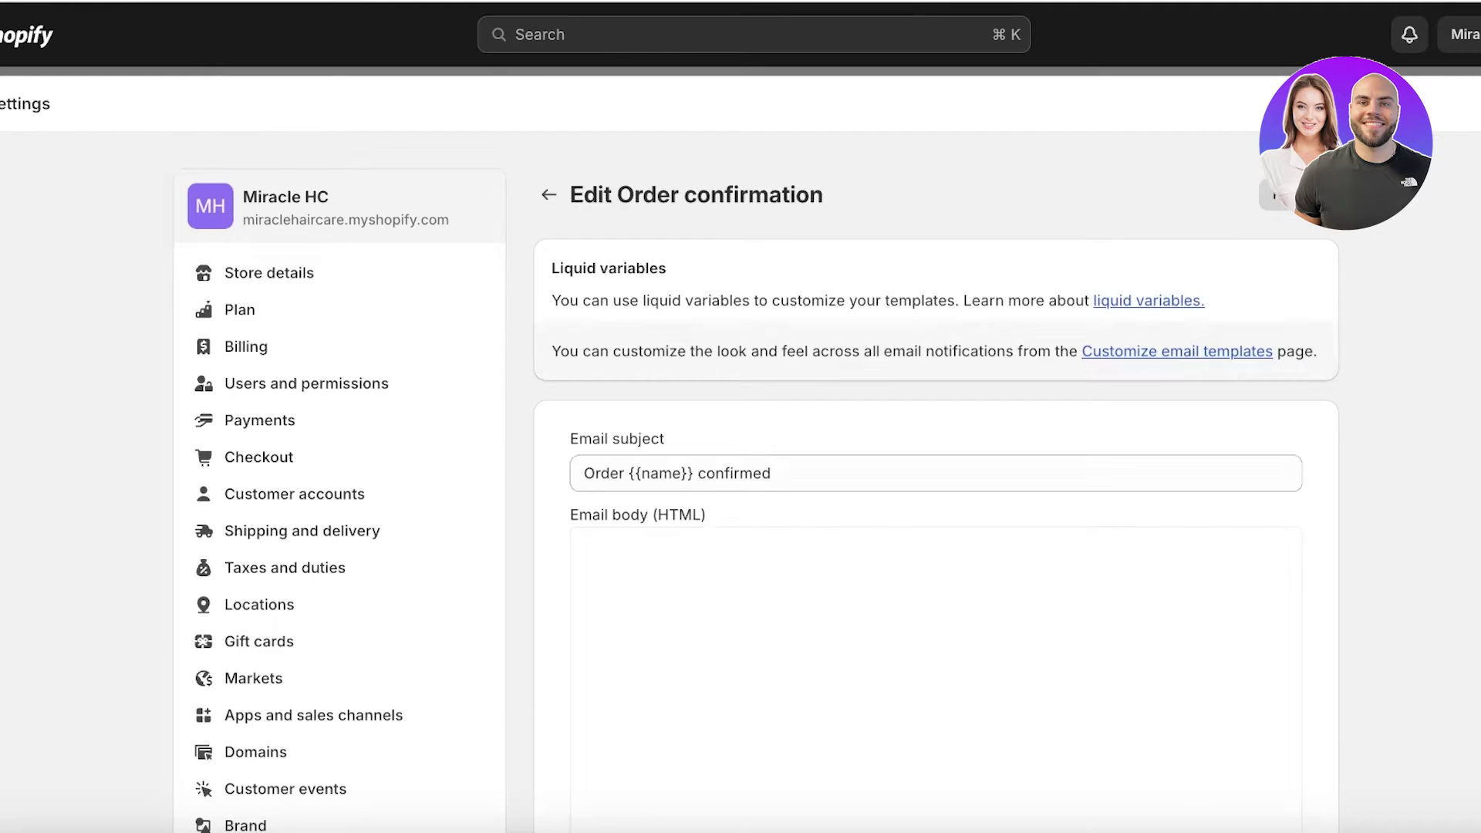
scroll(1285, 284, down, 15)
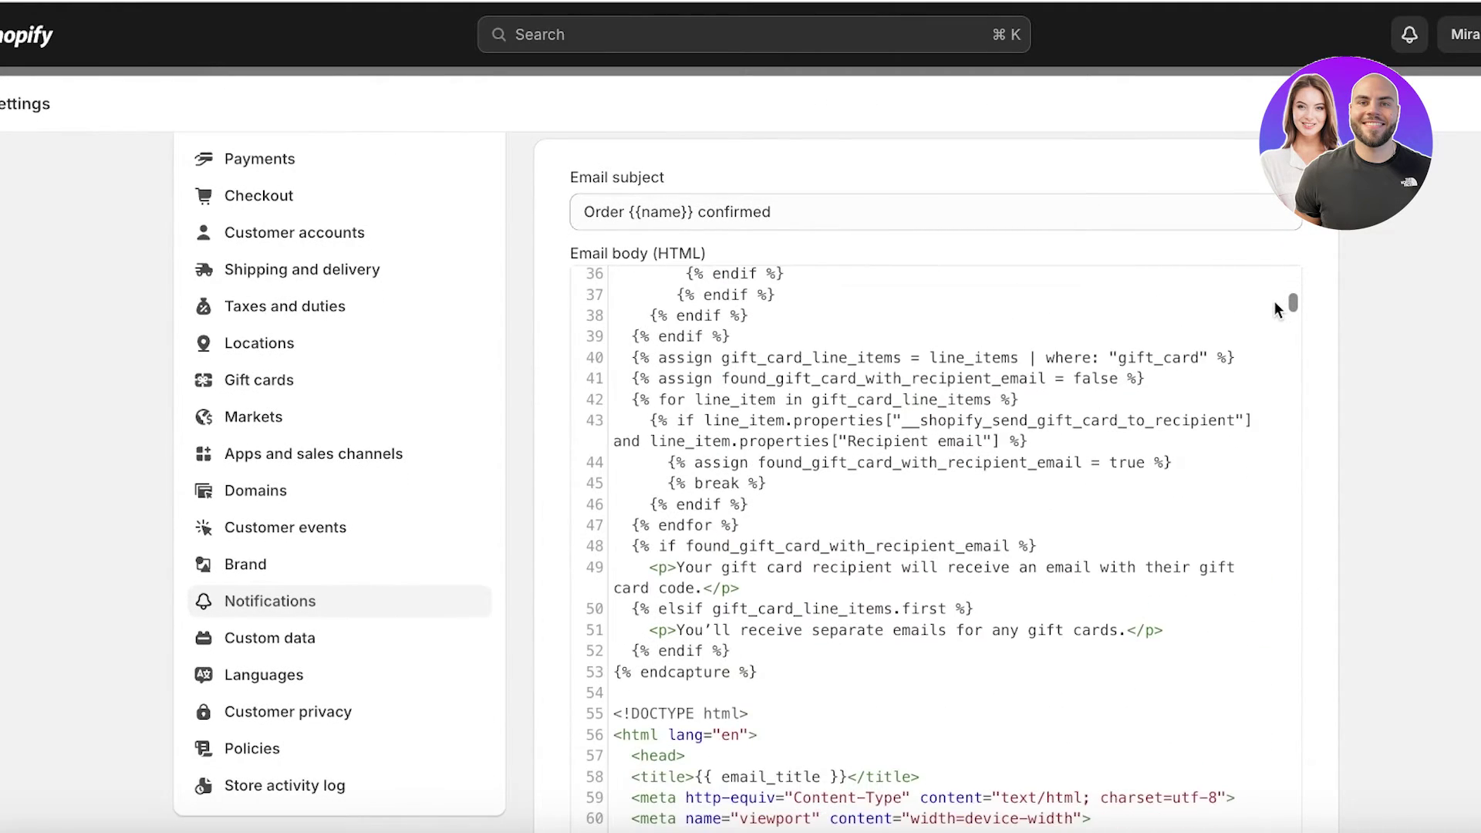
scroll(1277, 305, up, 15)
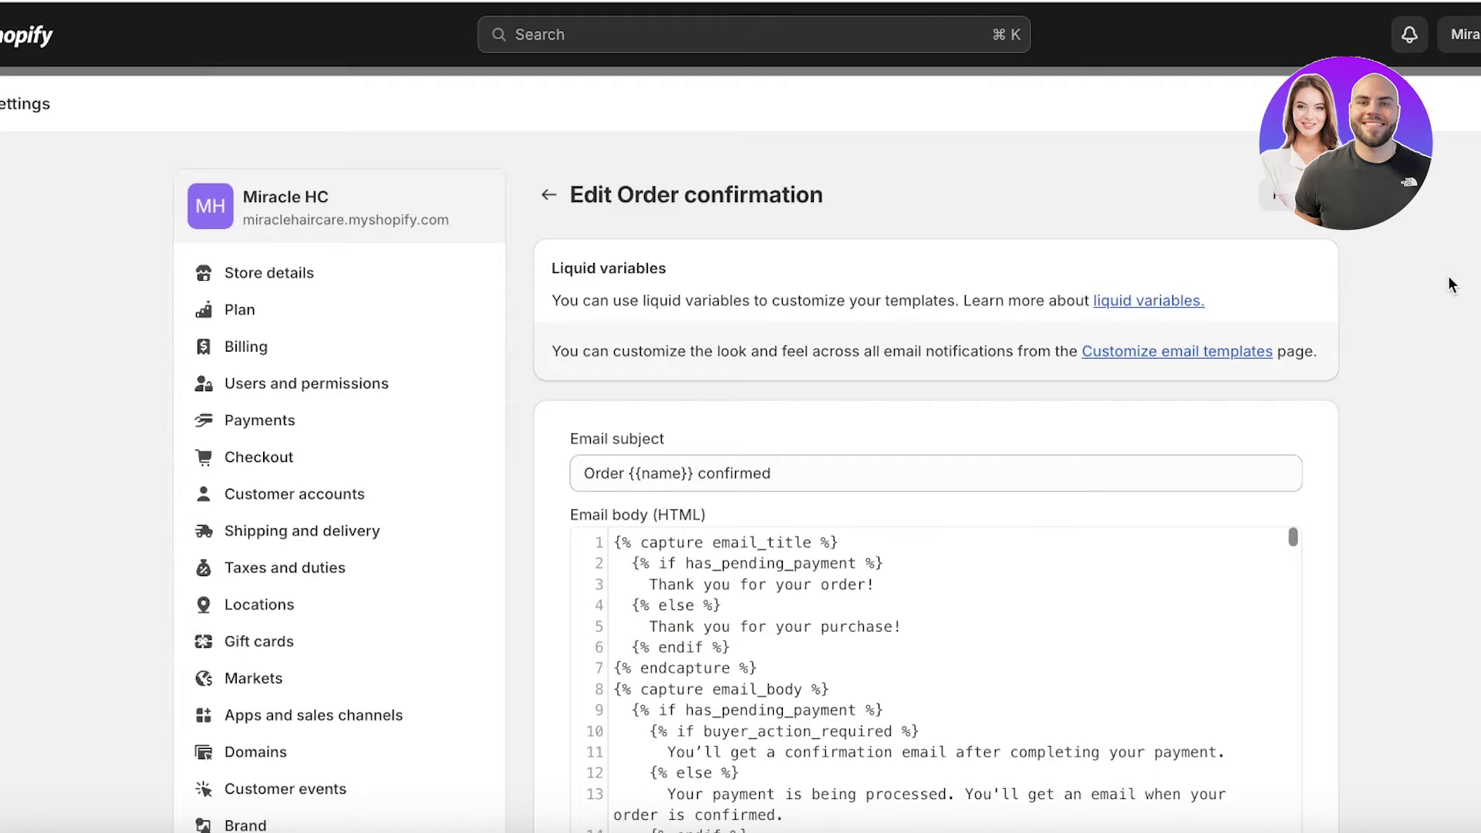
click(551, 207)
click(549, 208)
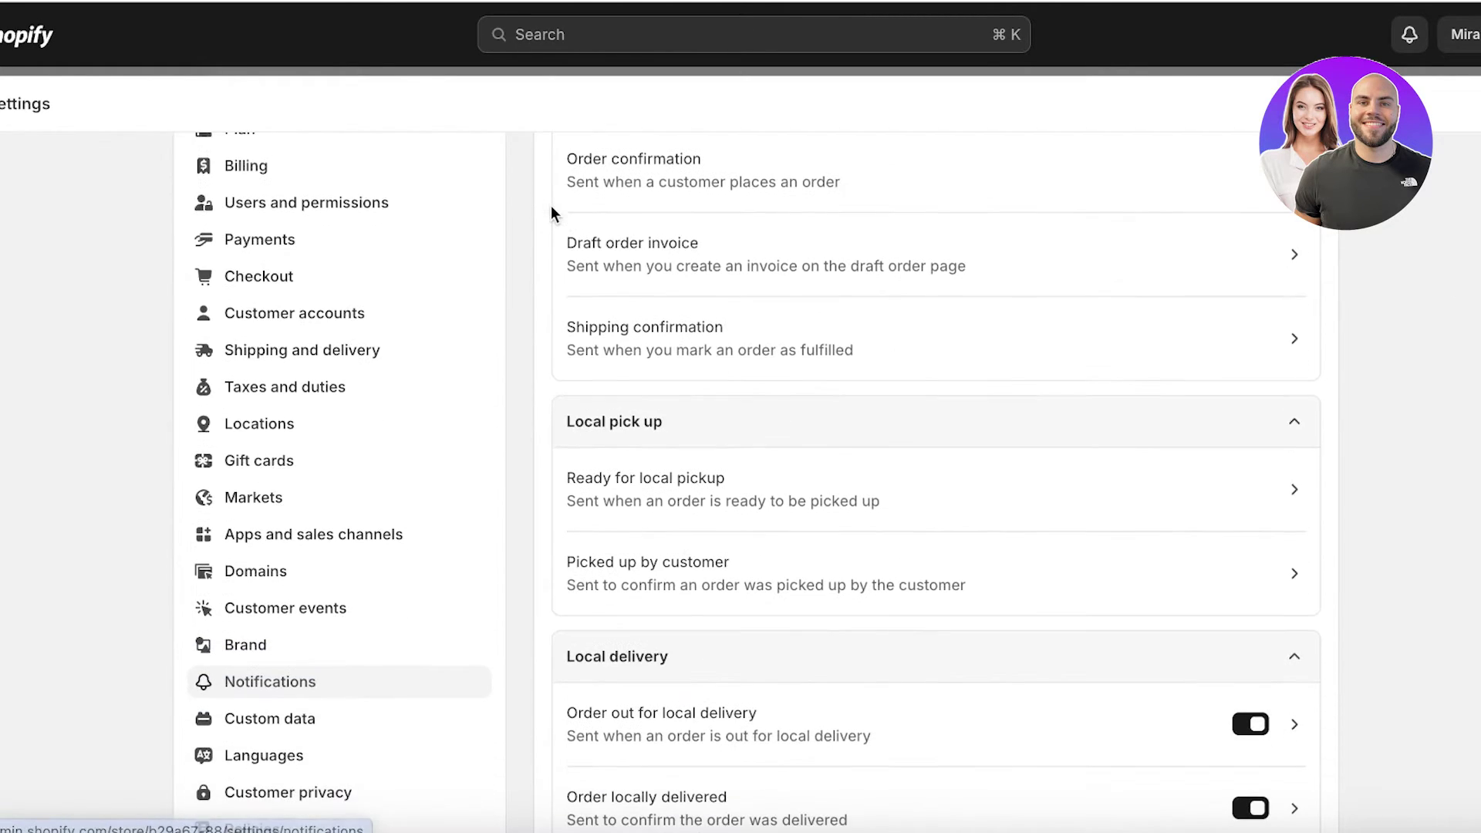
- Open the Customize email templates styling settings from the customer notifications list
click(1243, 201)
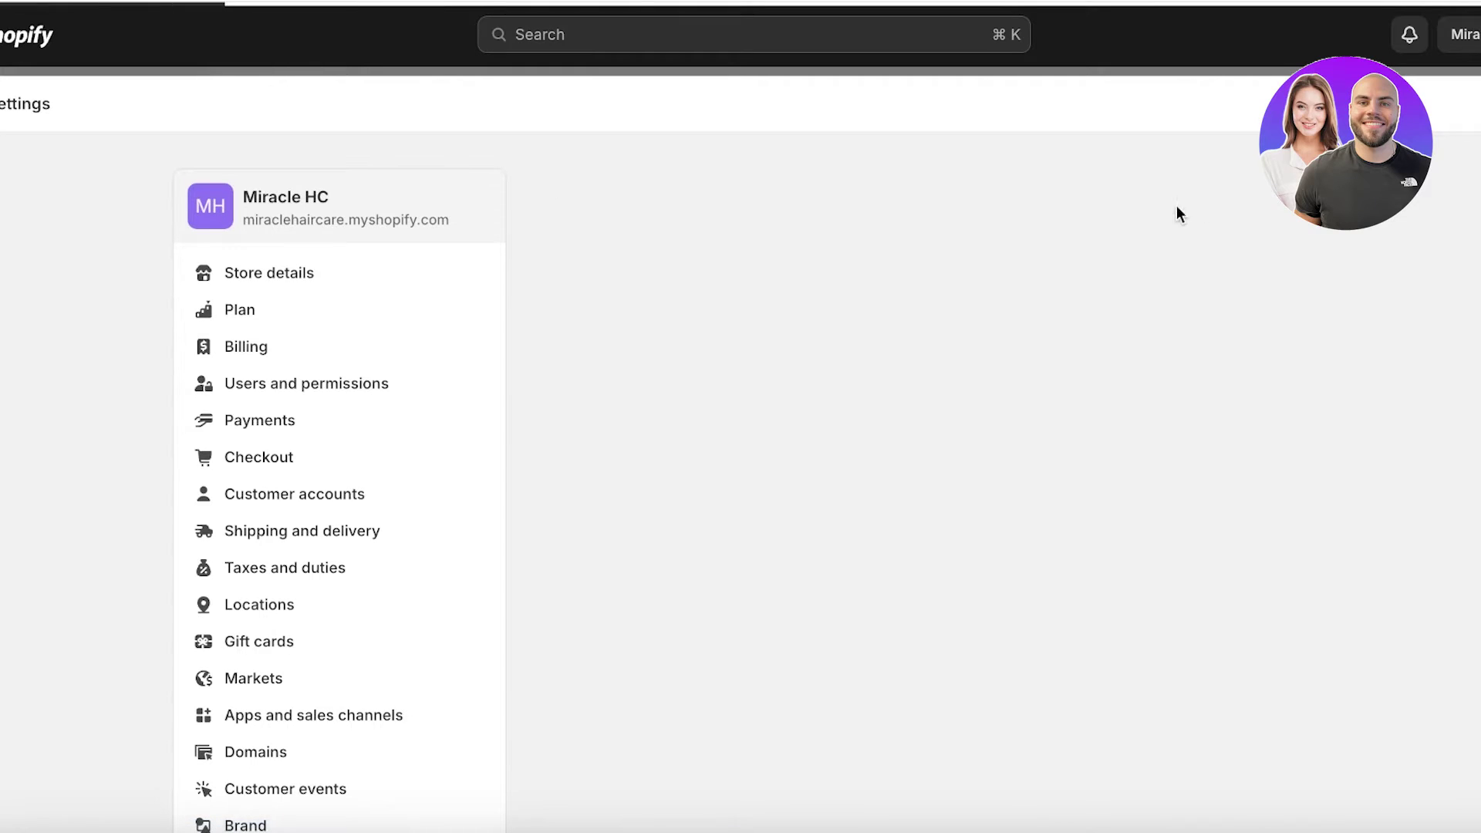
scroll(205, 613, down, 3)
scroll(265, 589, down, 1)
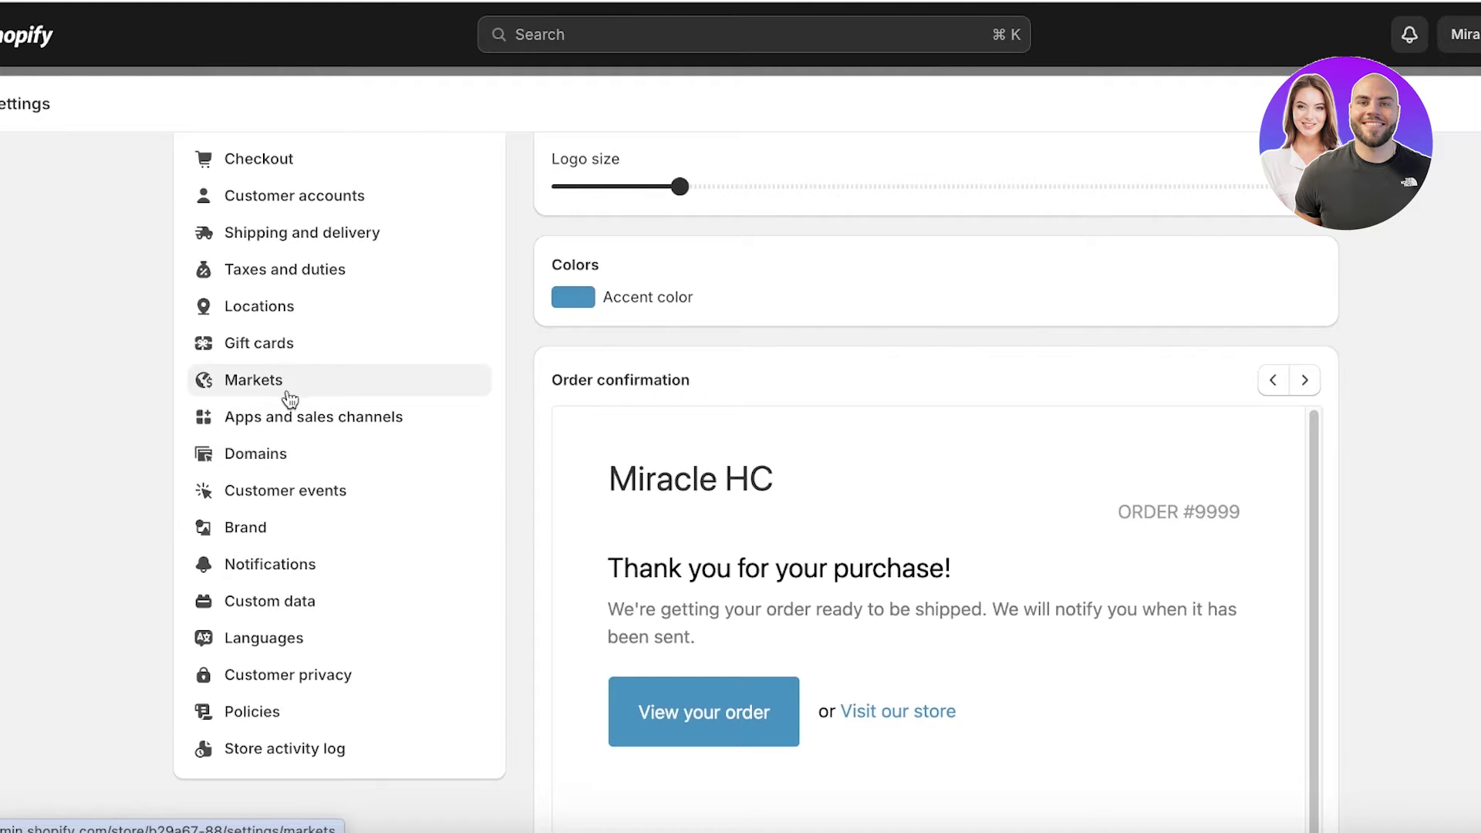
click(254, 560)
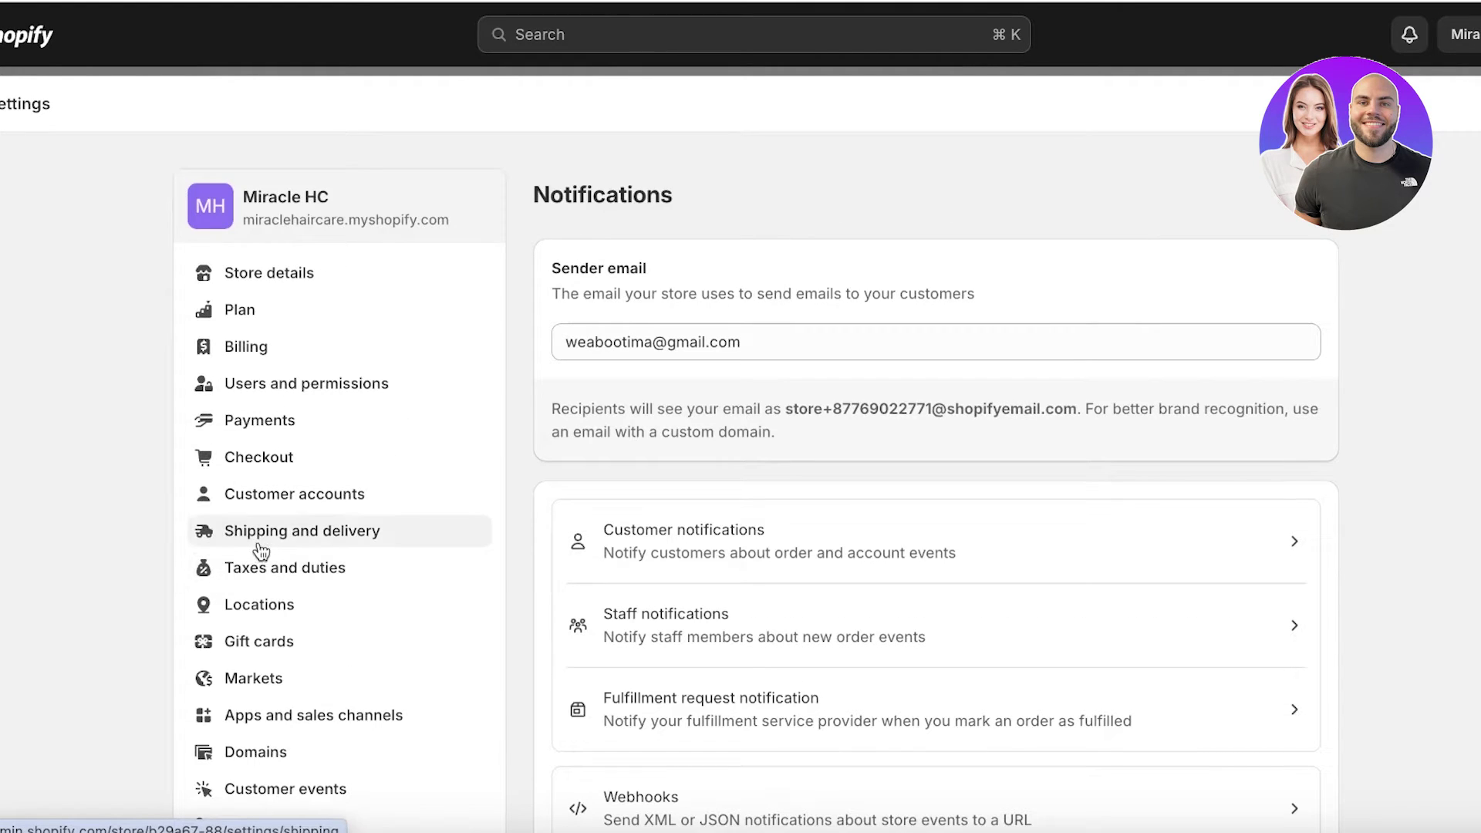
scroll(913, 298, down, 1)
scroll(913, 298, up, 1)
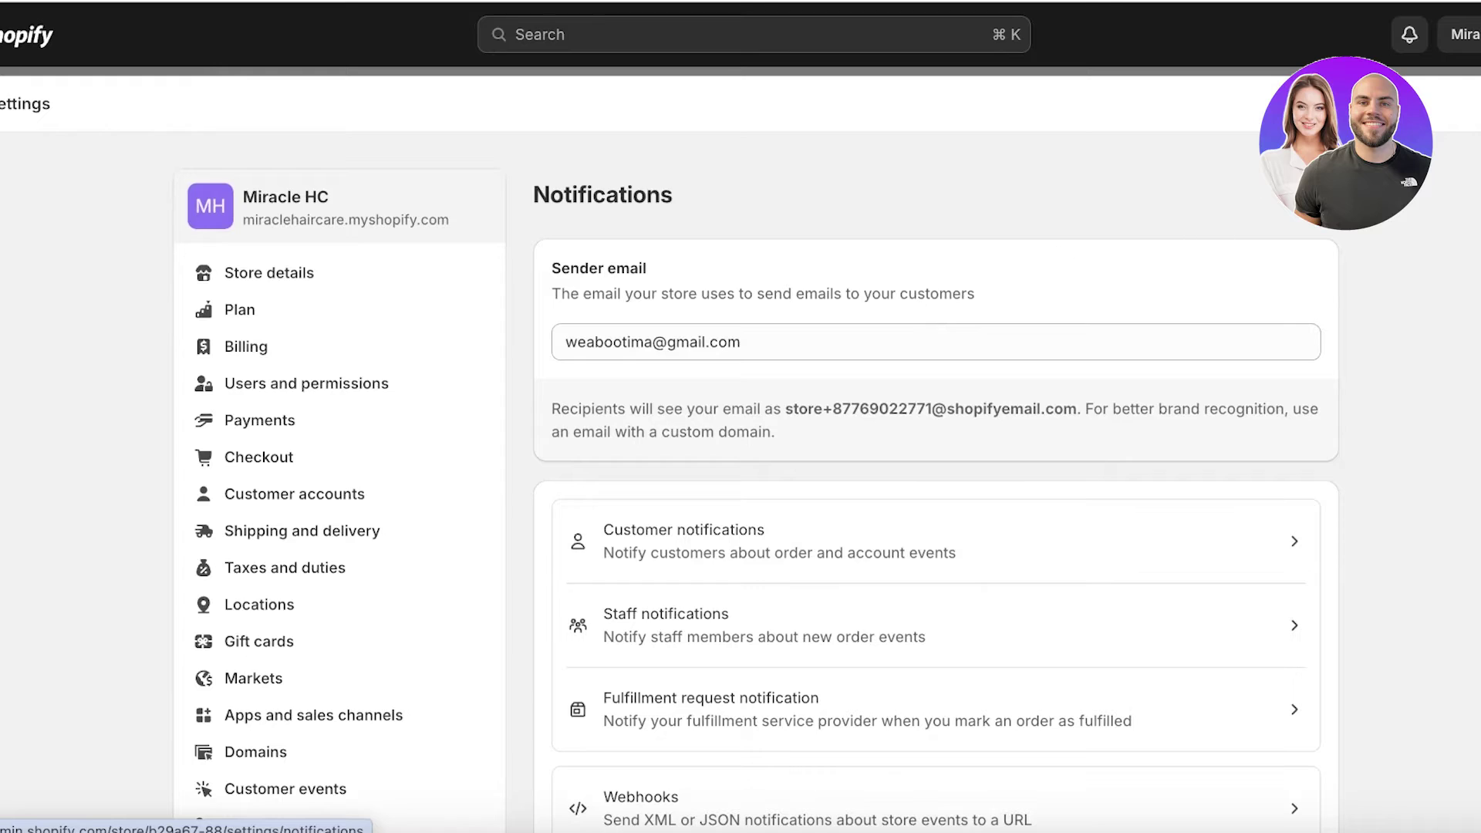
click(887, 555)
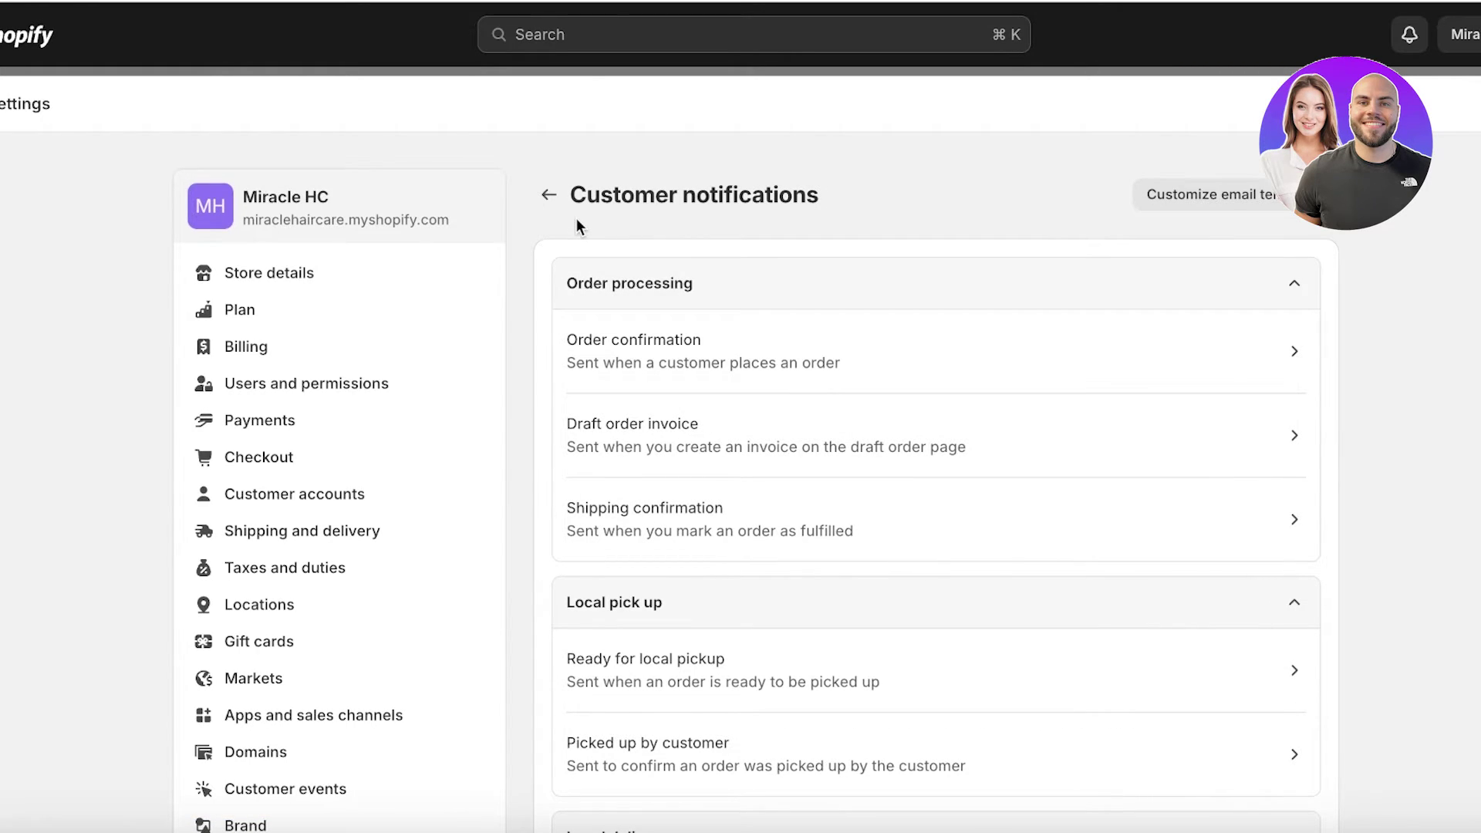
click(1232, 201)
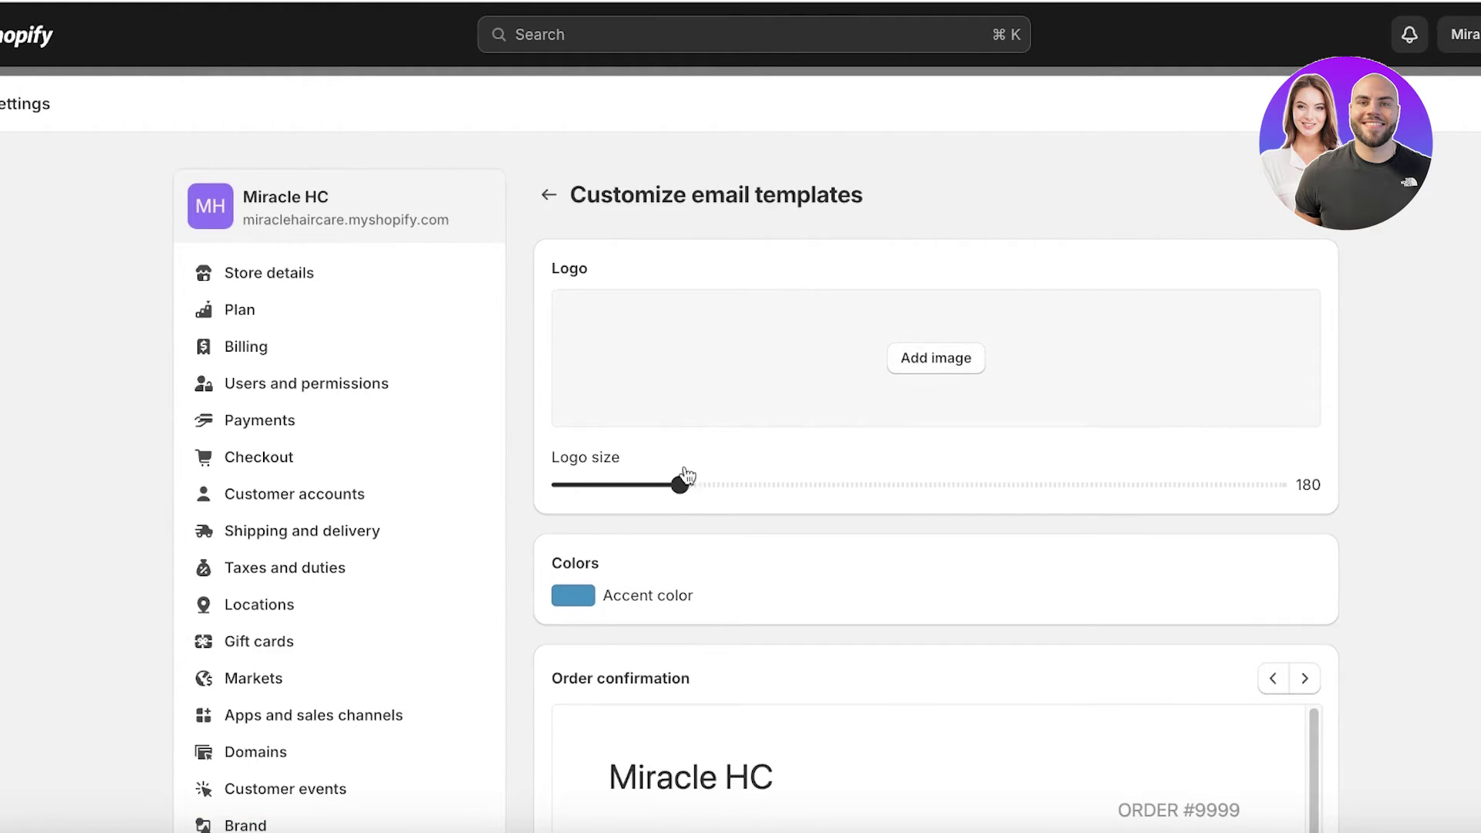
scroll(695, 507, down, 1)
scroll(679, 509, down, 2)
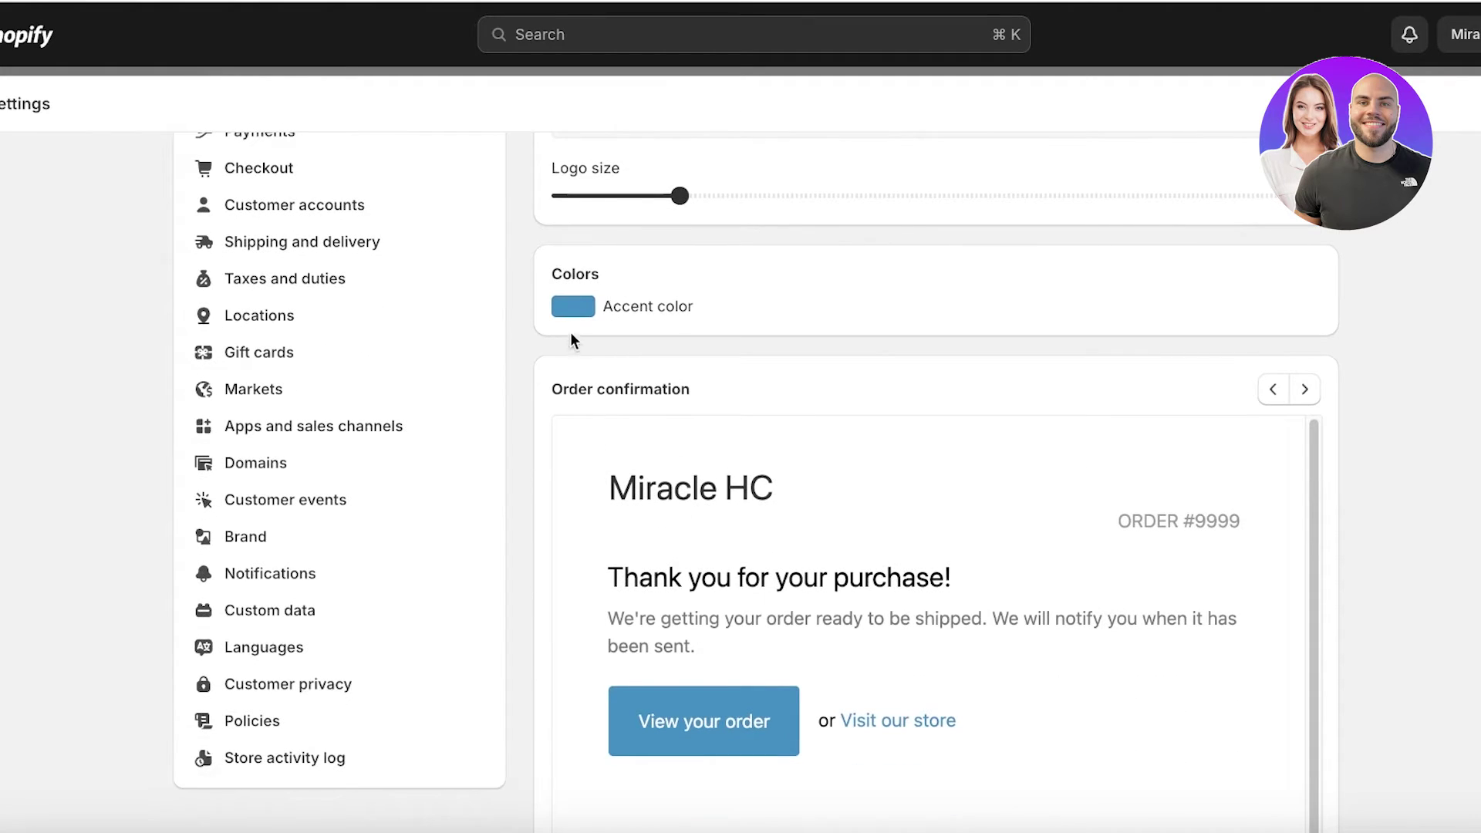
scroll(1183, 523, down, 5)
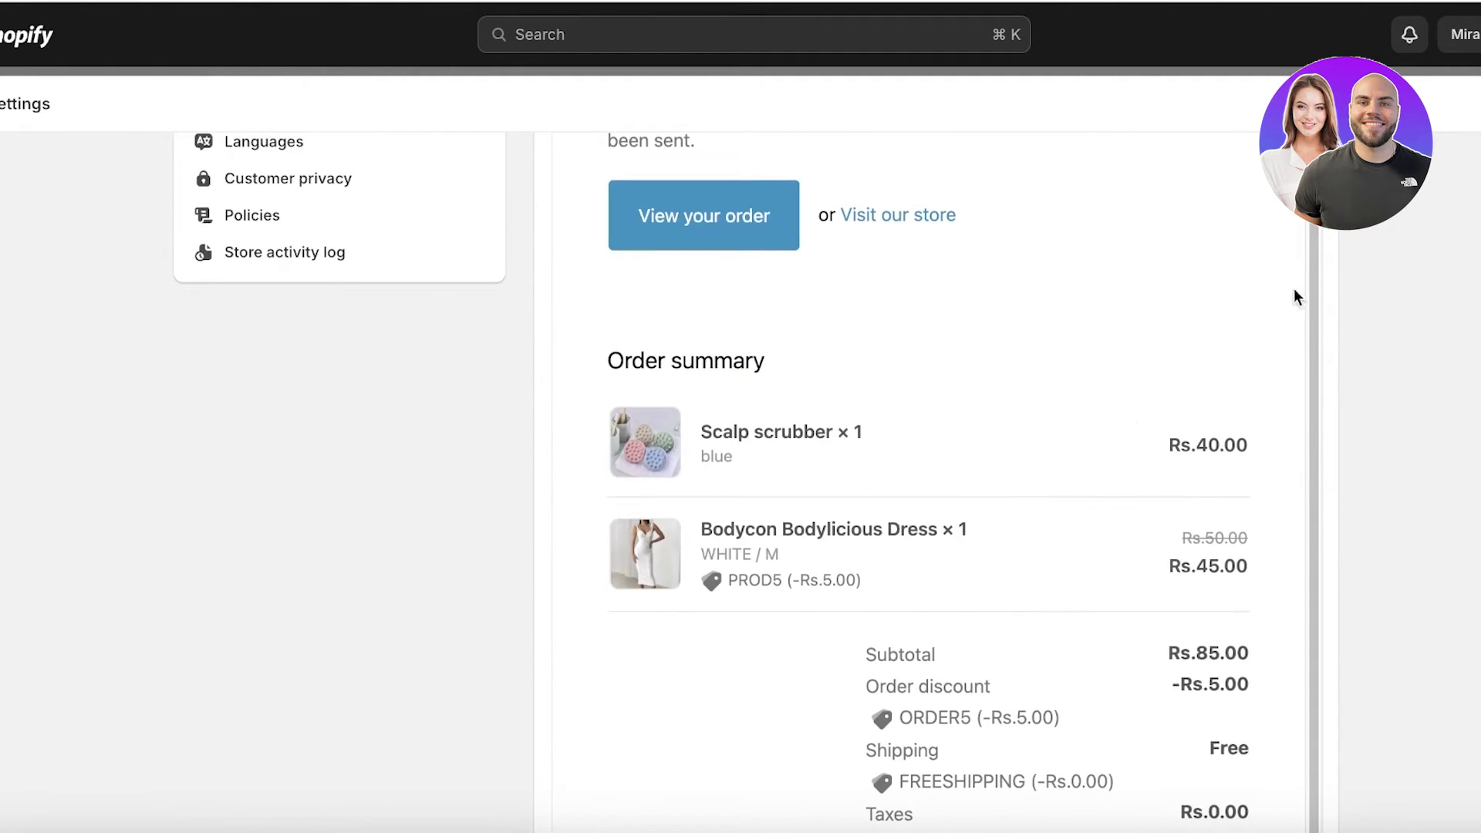
scroll(1294, 291, up, 6)
click(1305, 481)
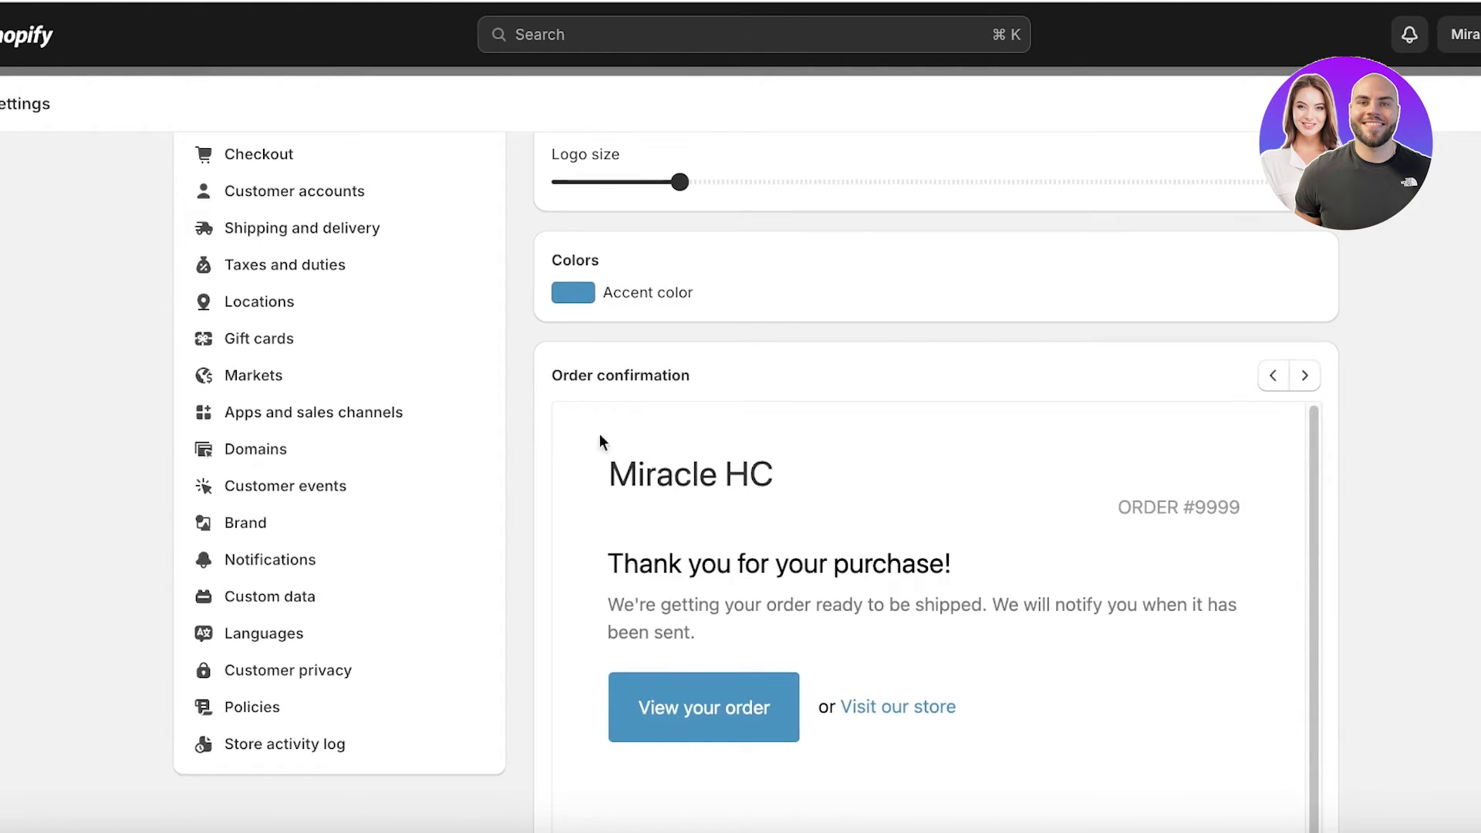
- Change the email templates' accent colour to pink #f48dd7
click(573, 293)
click(769, 467)
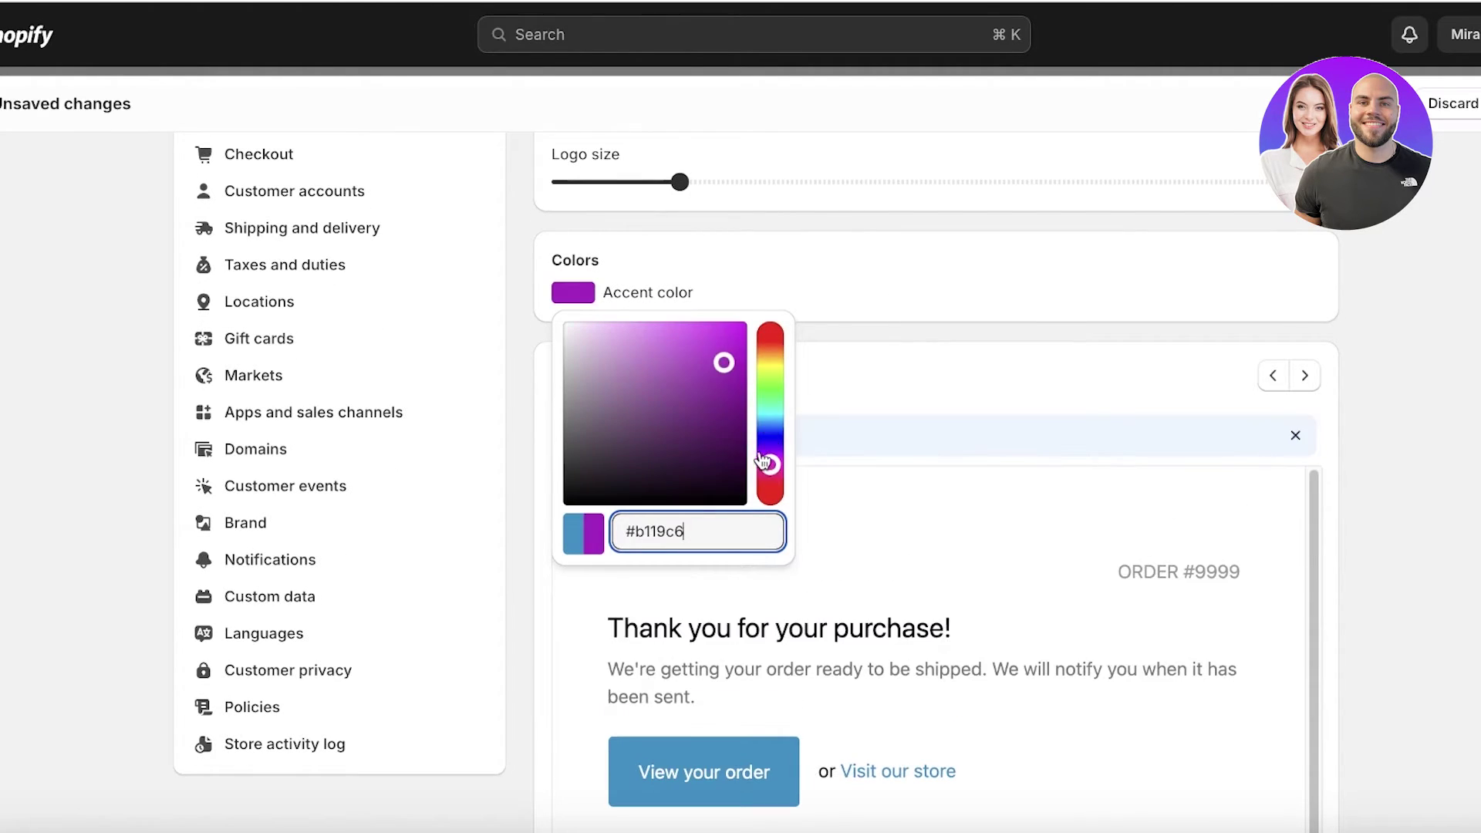
click(640, 329)
drag(769, 465, 775, 484)
click(1122, 362)
scroll(1121, 363, up, 4)
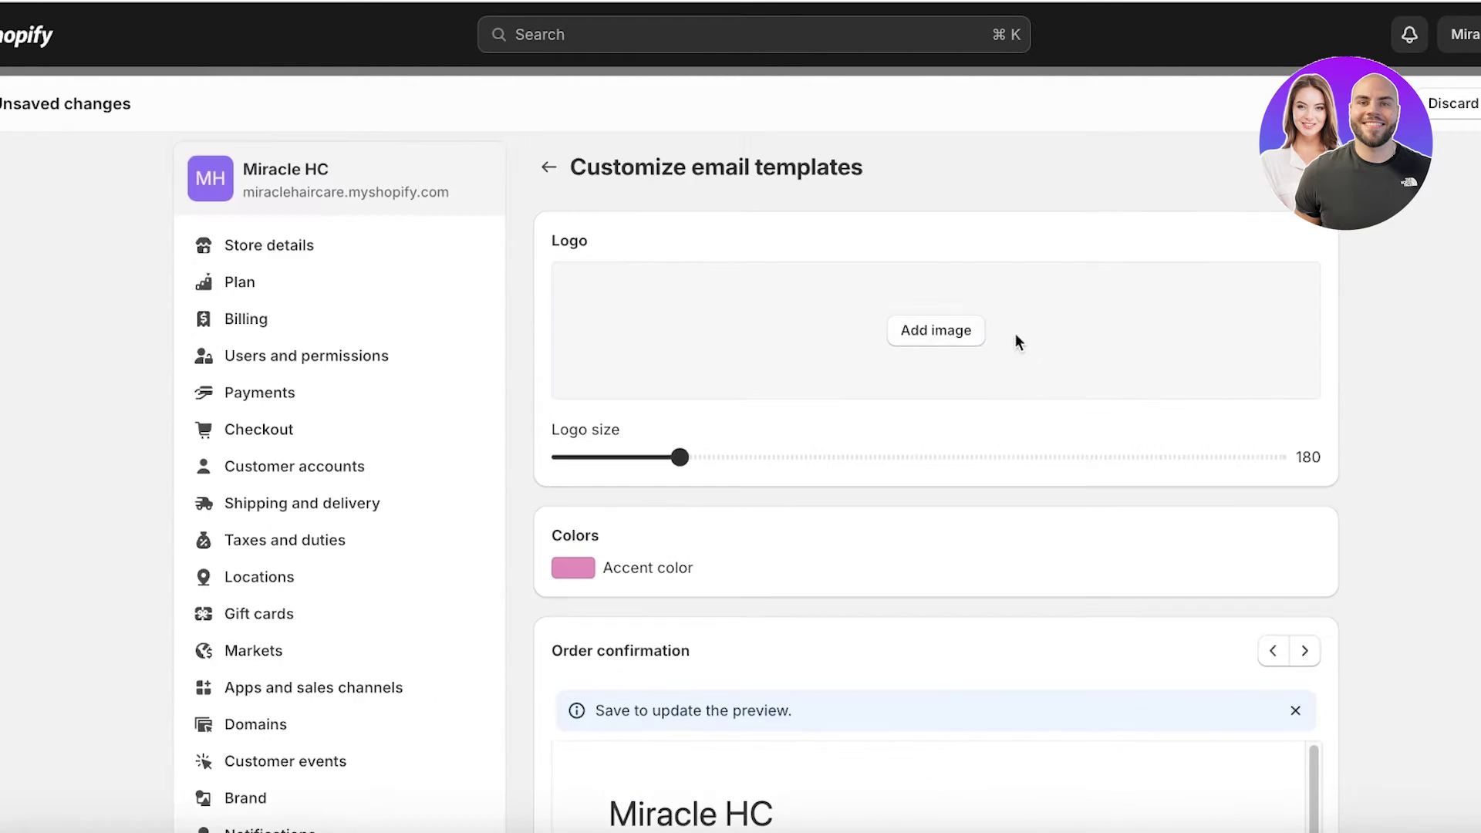
click(960, 339)
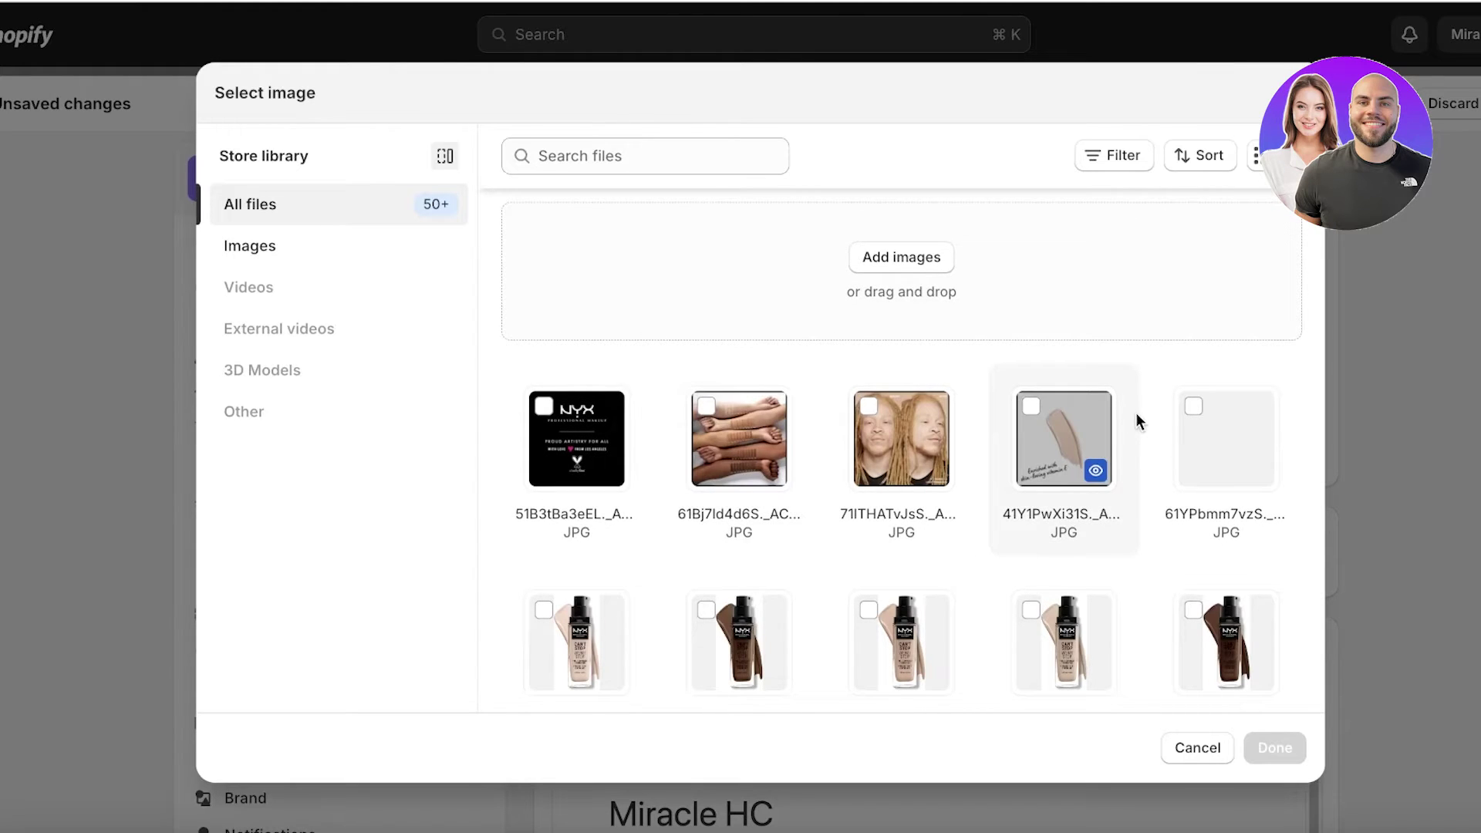
- Set the '1' MIRACLE PNG as the email logo, shown at size 180
scroll(1136, 414, down, 6)
scroll(1154, 427, down, 5)
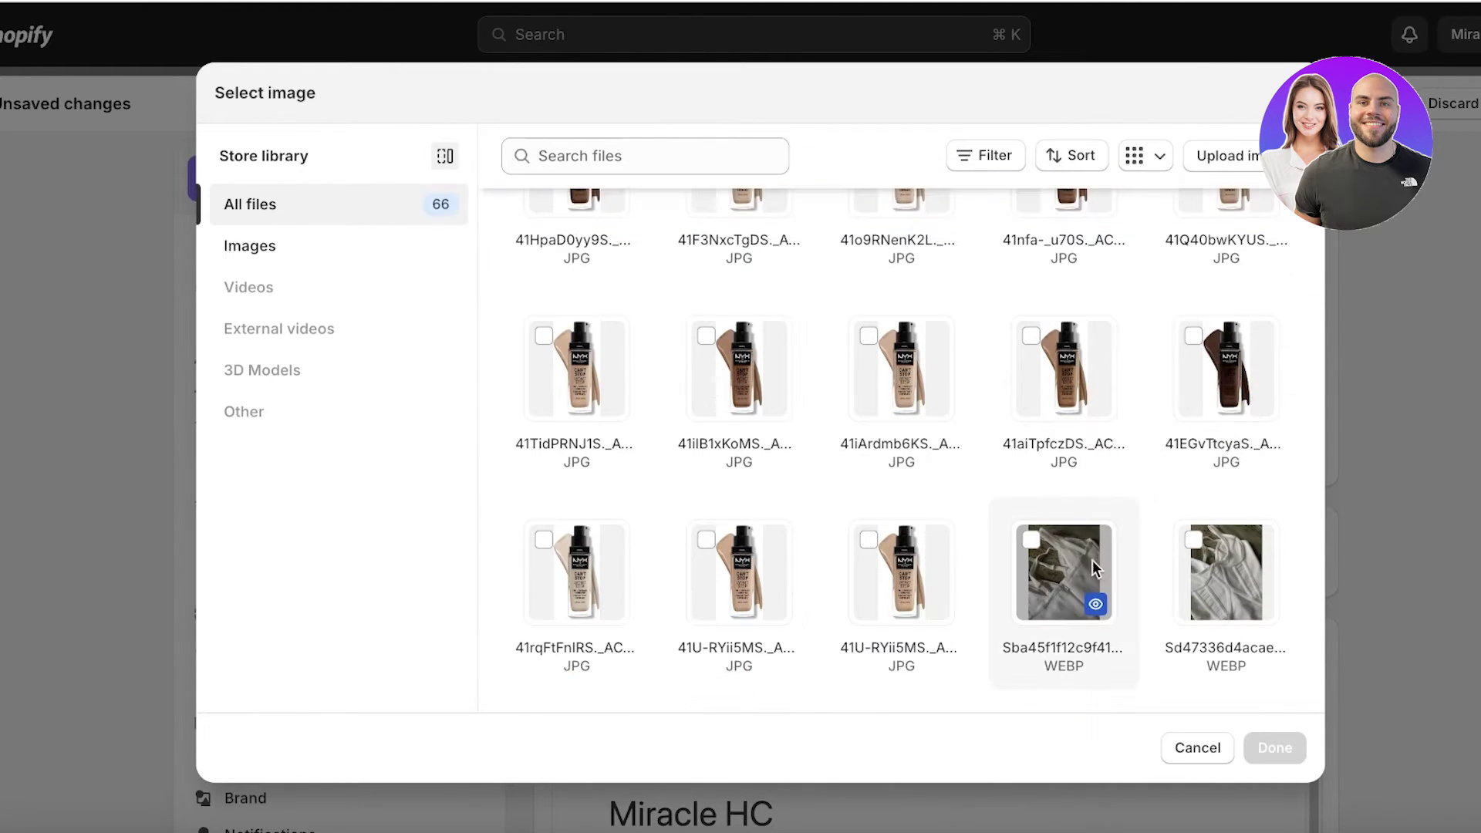
scroll(913, 442, down, 2)
scroll(918, 448, down, 2)
scroll(705, 519, down, 1)
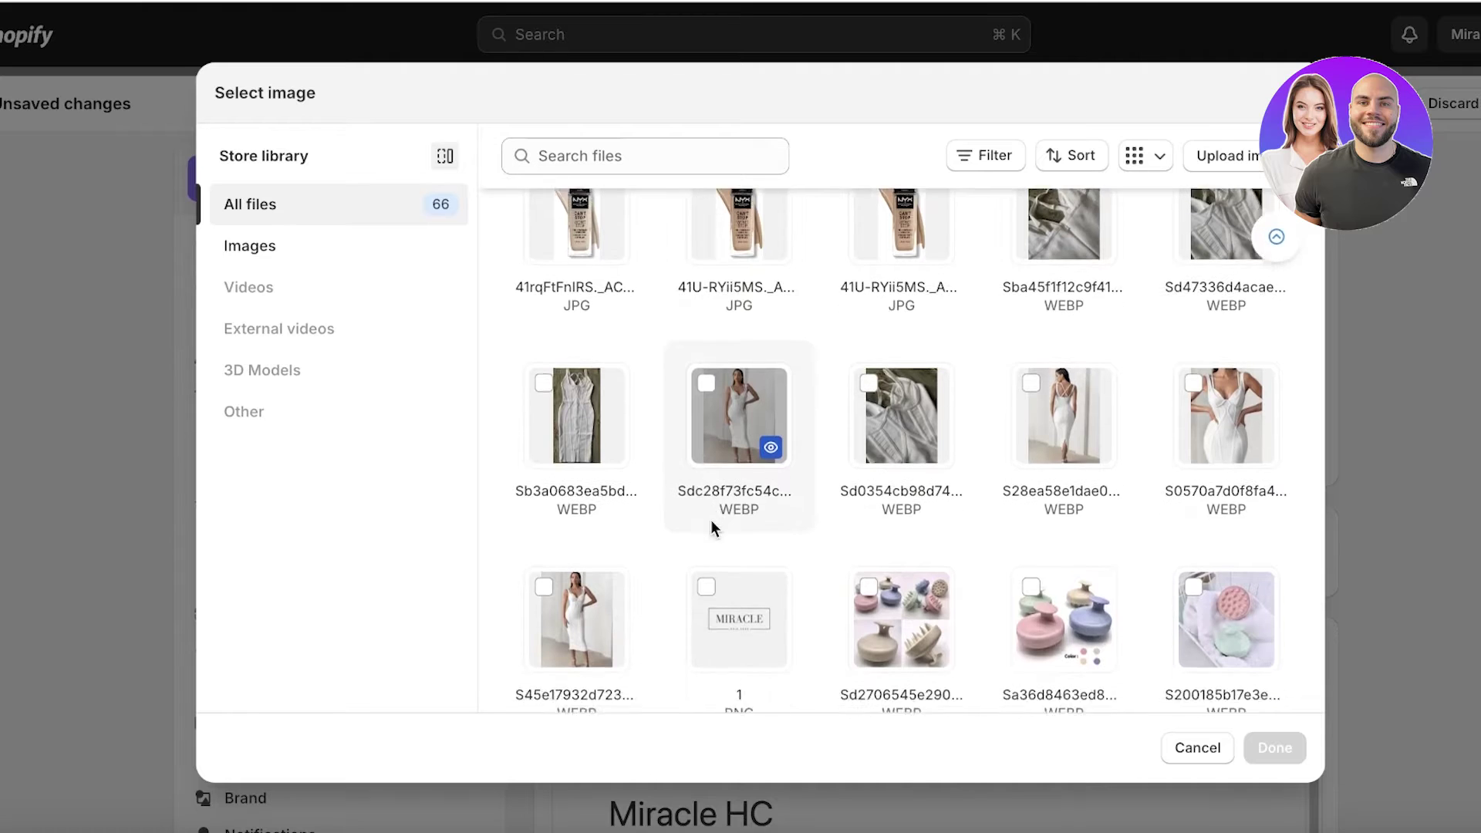
click(719, 546)
click(1274, 747)
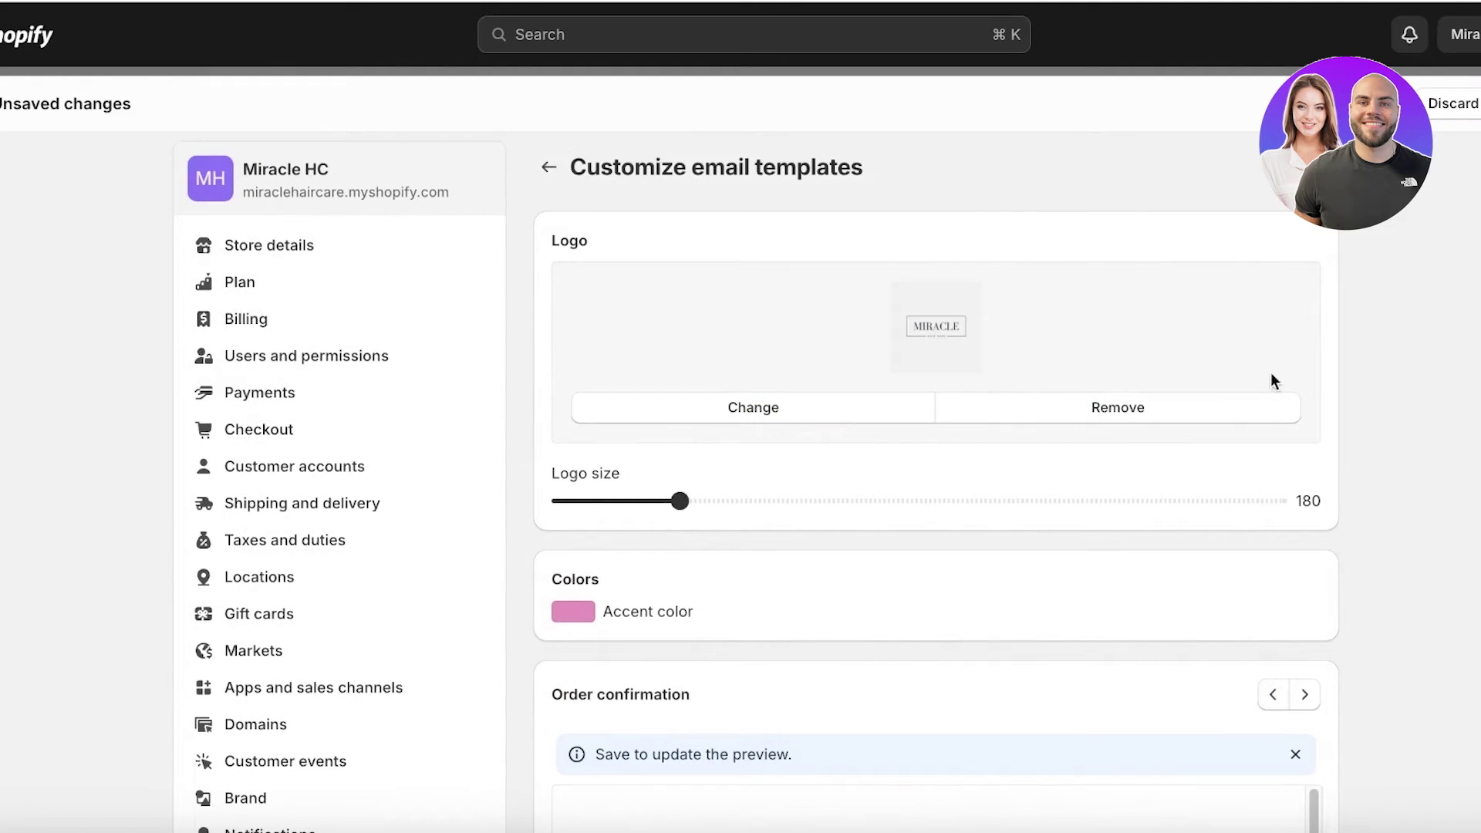
scroll(932, 441, down, 5)
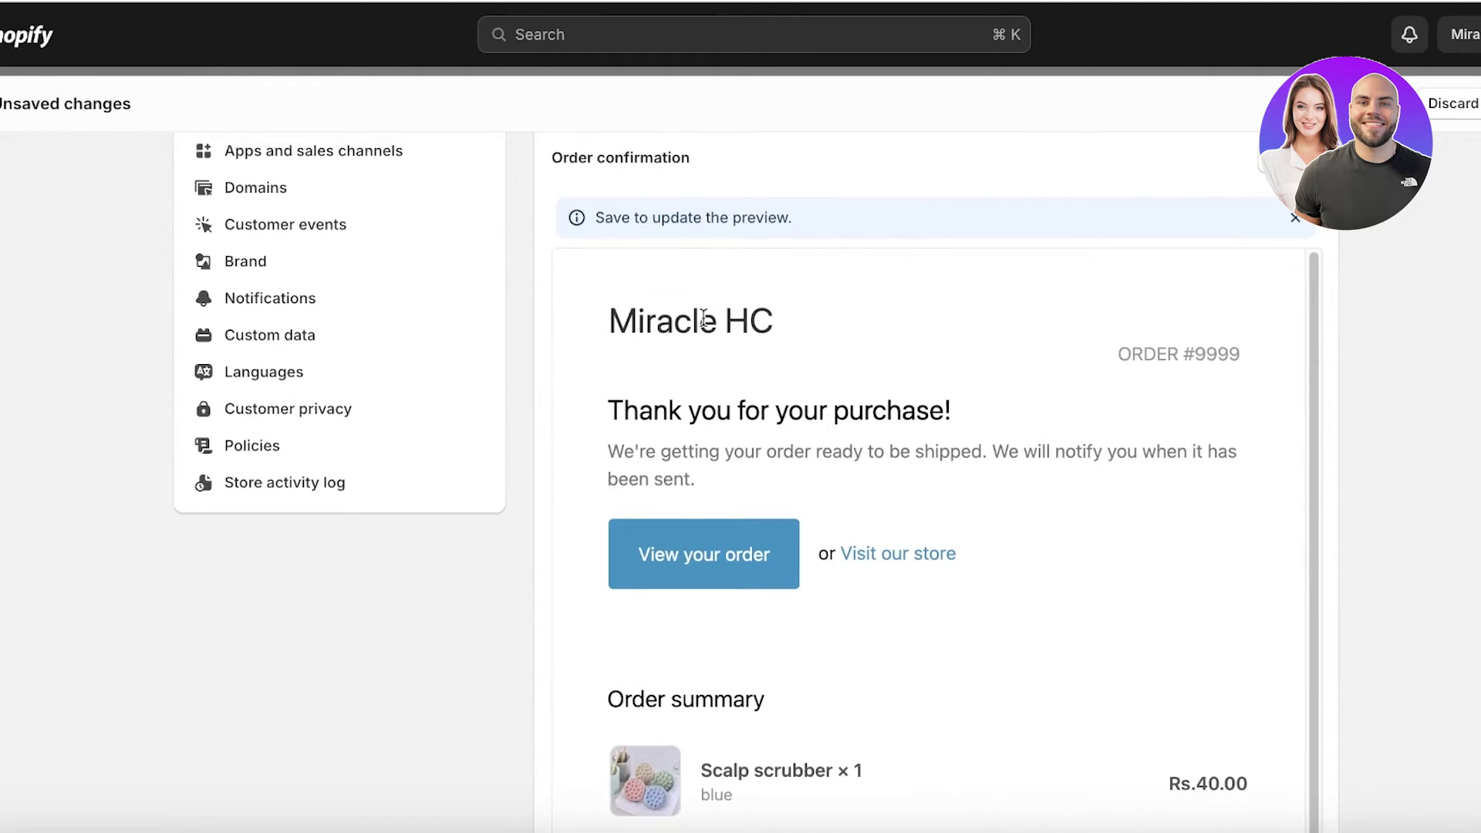
scroll(1177, 186, up, 10)
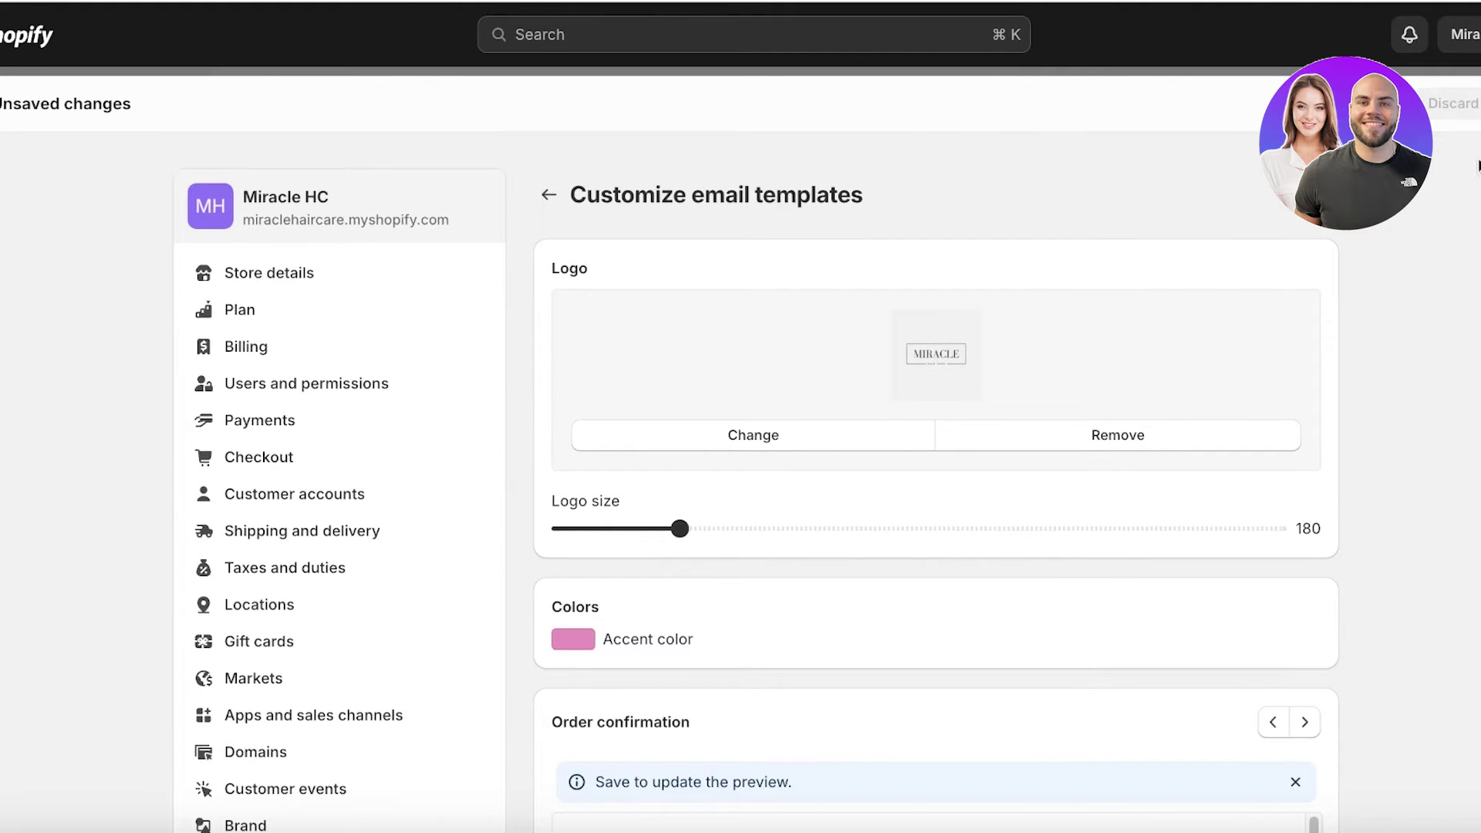
- Save the pink accent and MIRACLE logo, check the order email preview, and return to Notifications
key(ctrl+s)
scroll(1090, 436, down, 3)
scroll(1090, 438, down, 8)
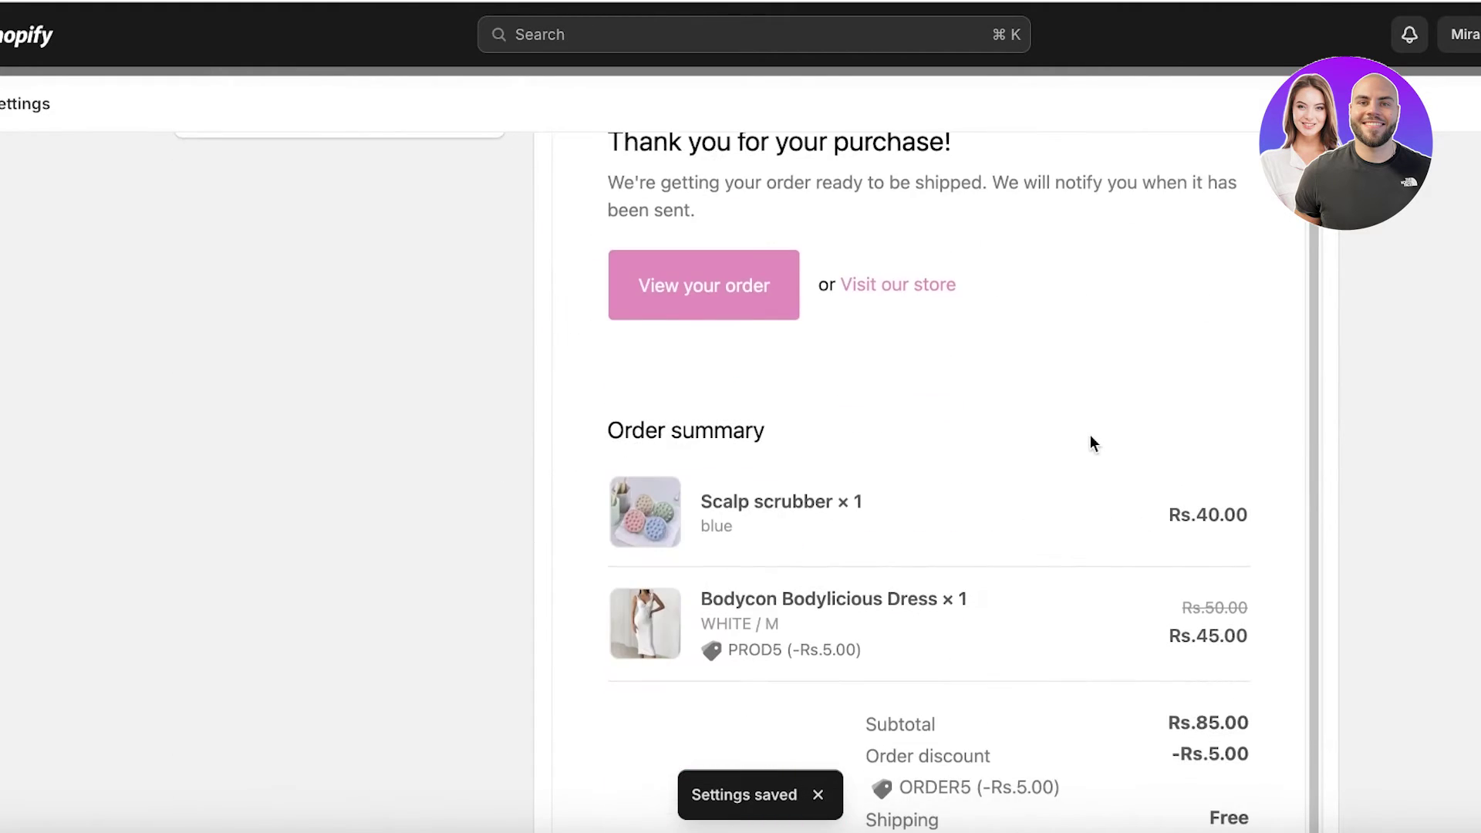
scroll(777, 354, up, 3)
scroll(1002, 416, down, 10)
scroll(1211, 469, up, 8)
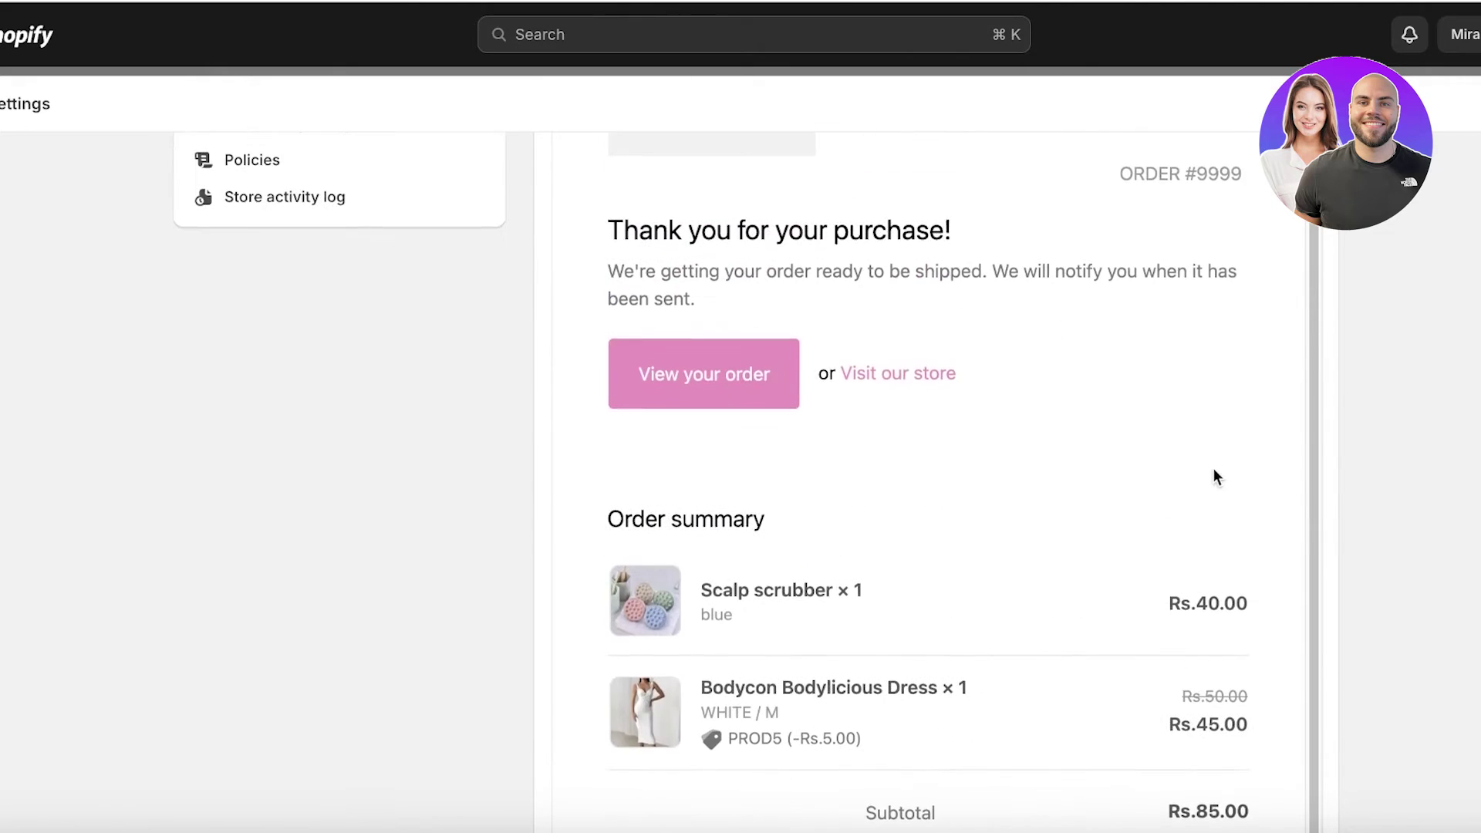
scroll(890, 513, up, 1)
scroll(788, 452, up, 8)
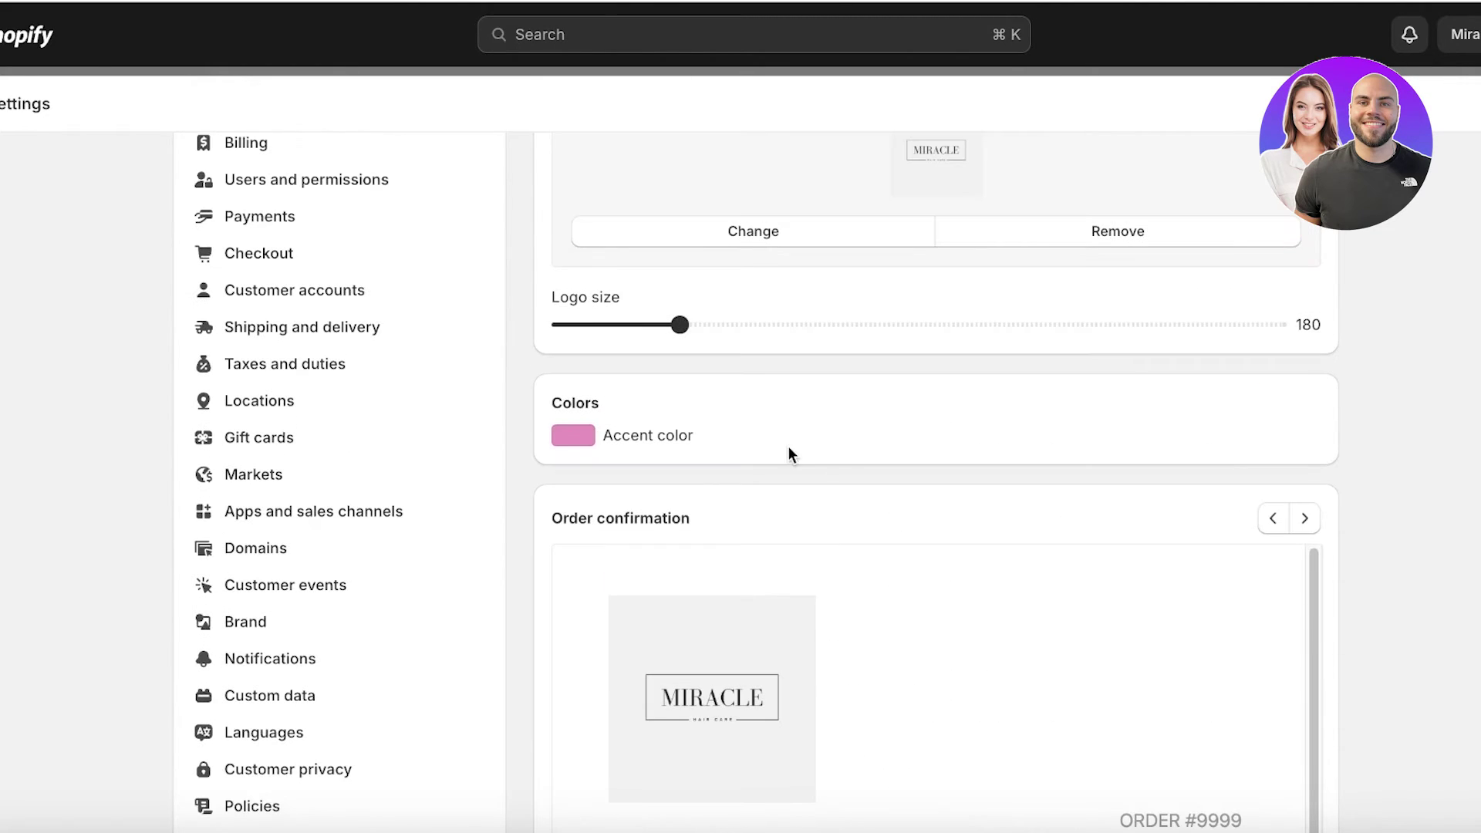
scroll(350, 308, down, 6)
scroll(293, 312, up, 8)
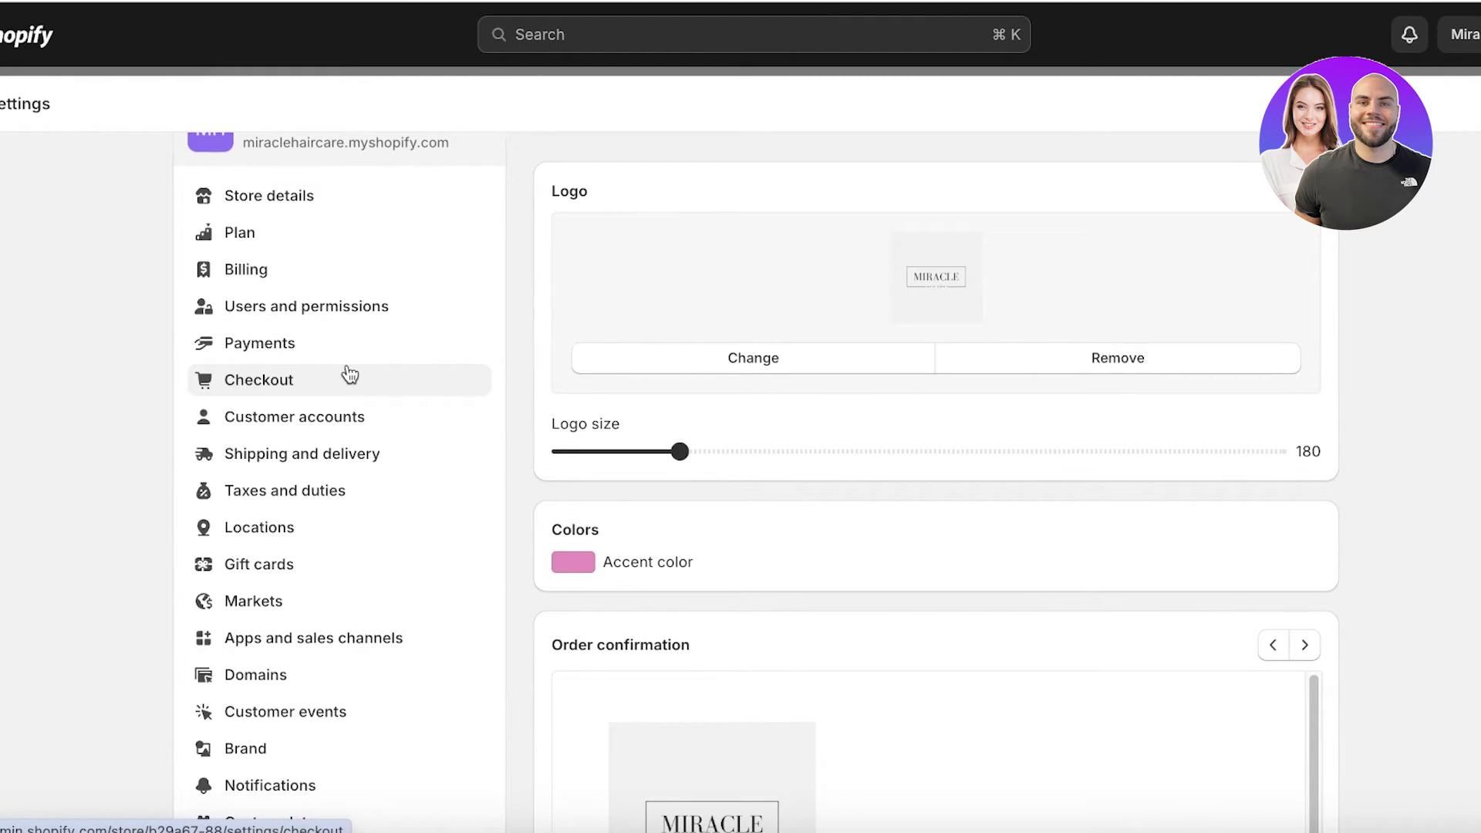
scroll(291, 709, down, 3)
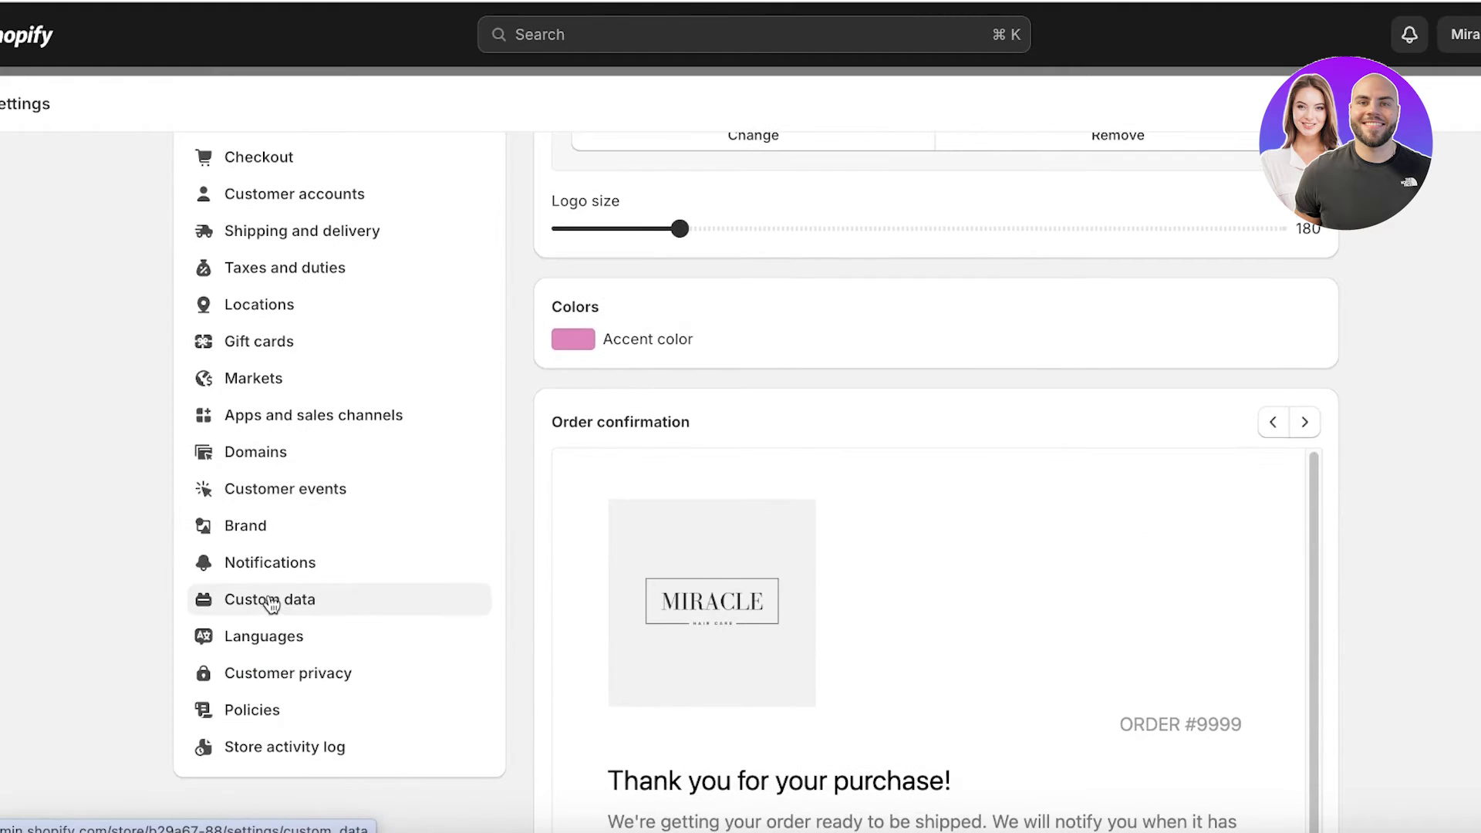
click(270, 602)
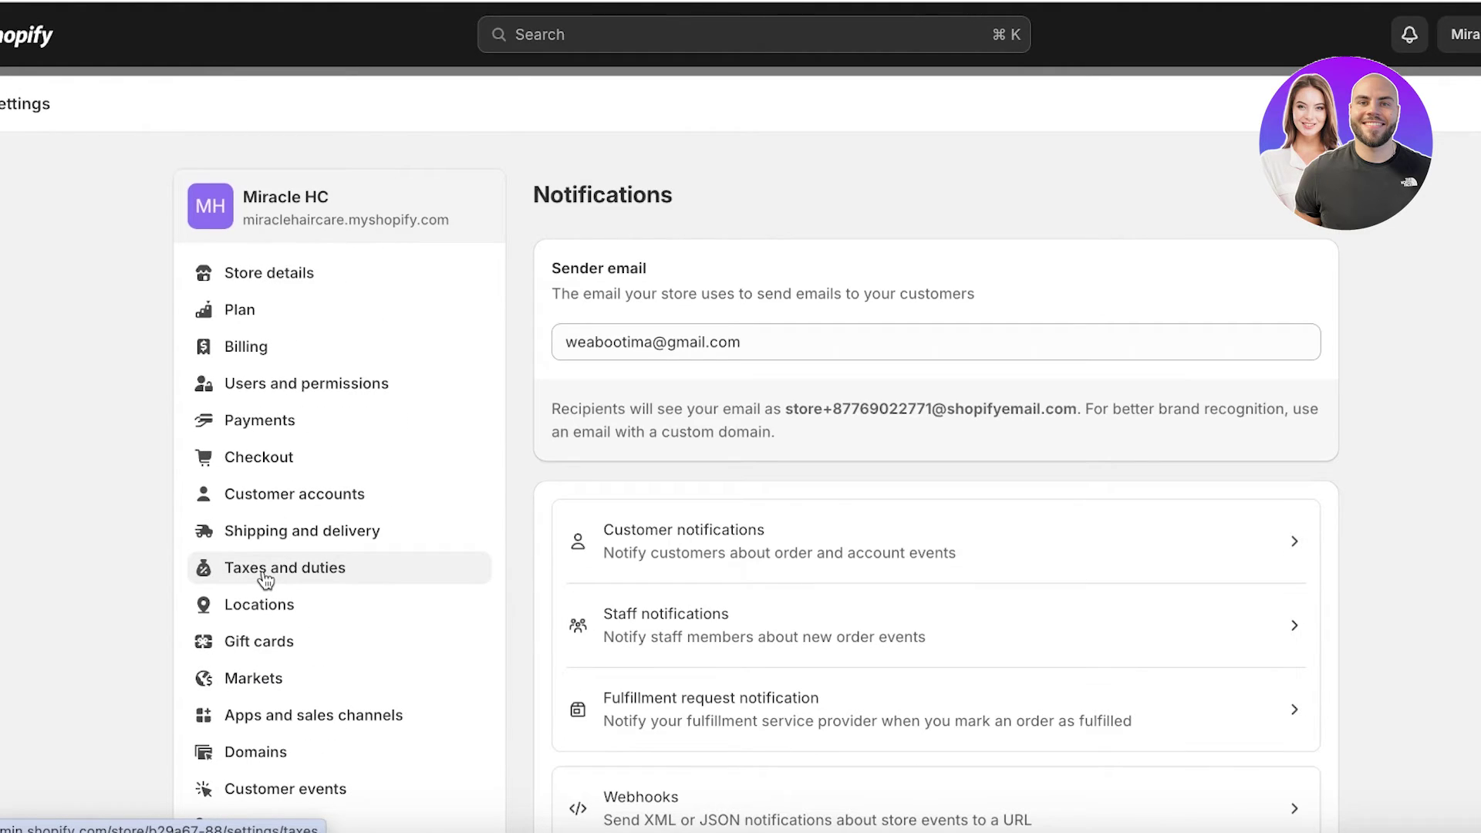
- Go to Customer notifications > Order confirmation and open its HTML code editor
scroll(903, 519, down, 3)
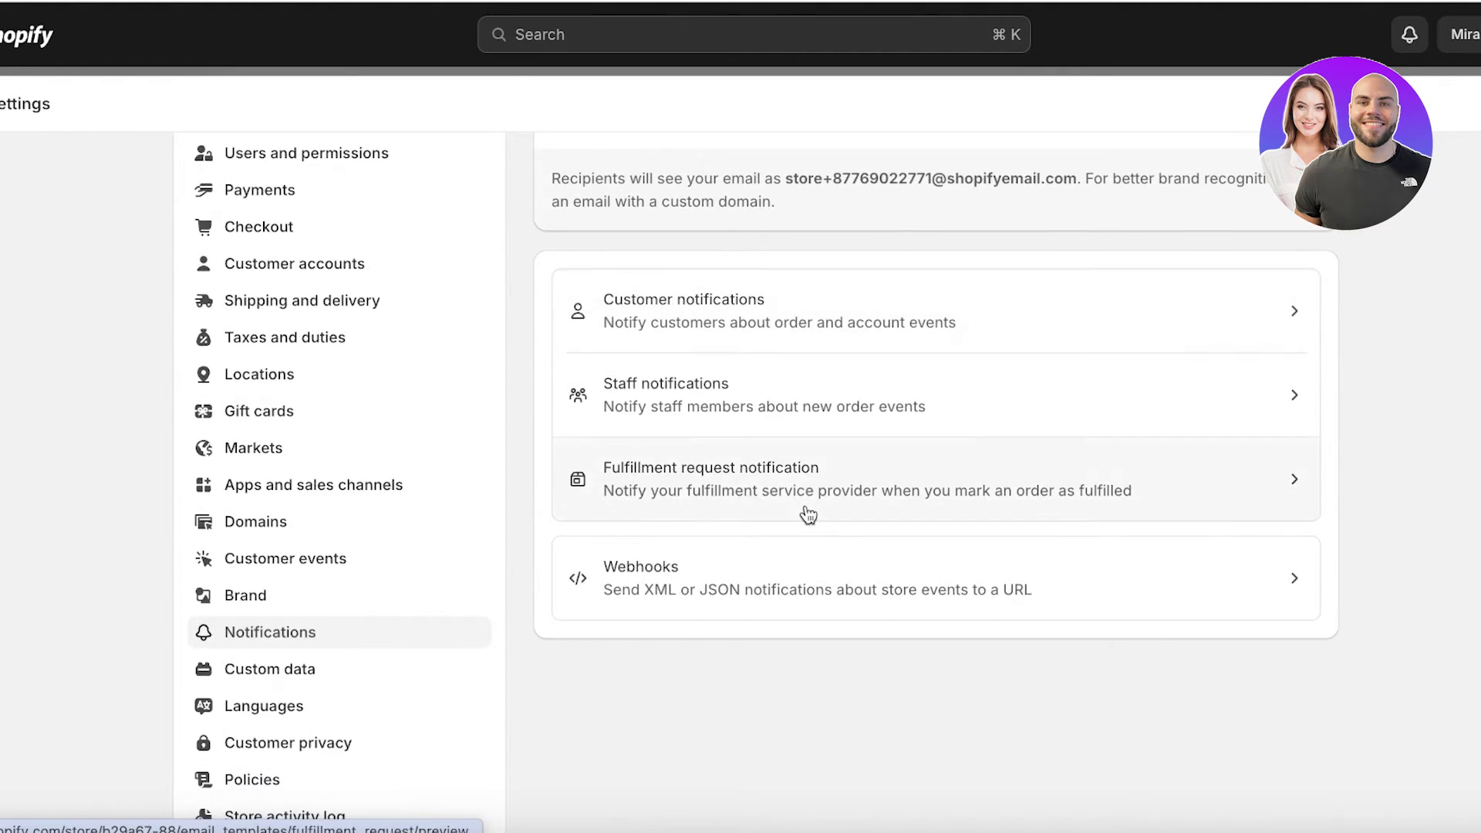
click(880, 309)
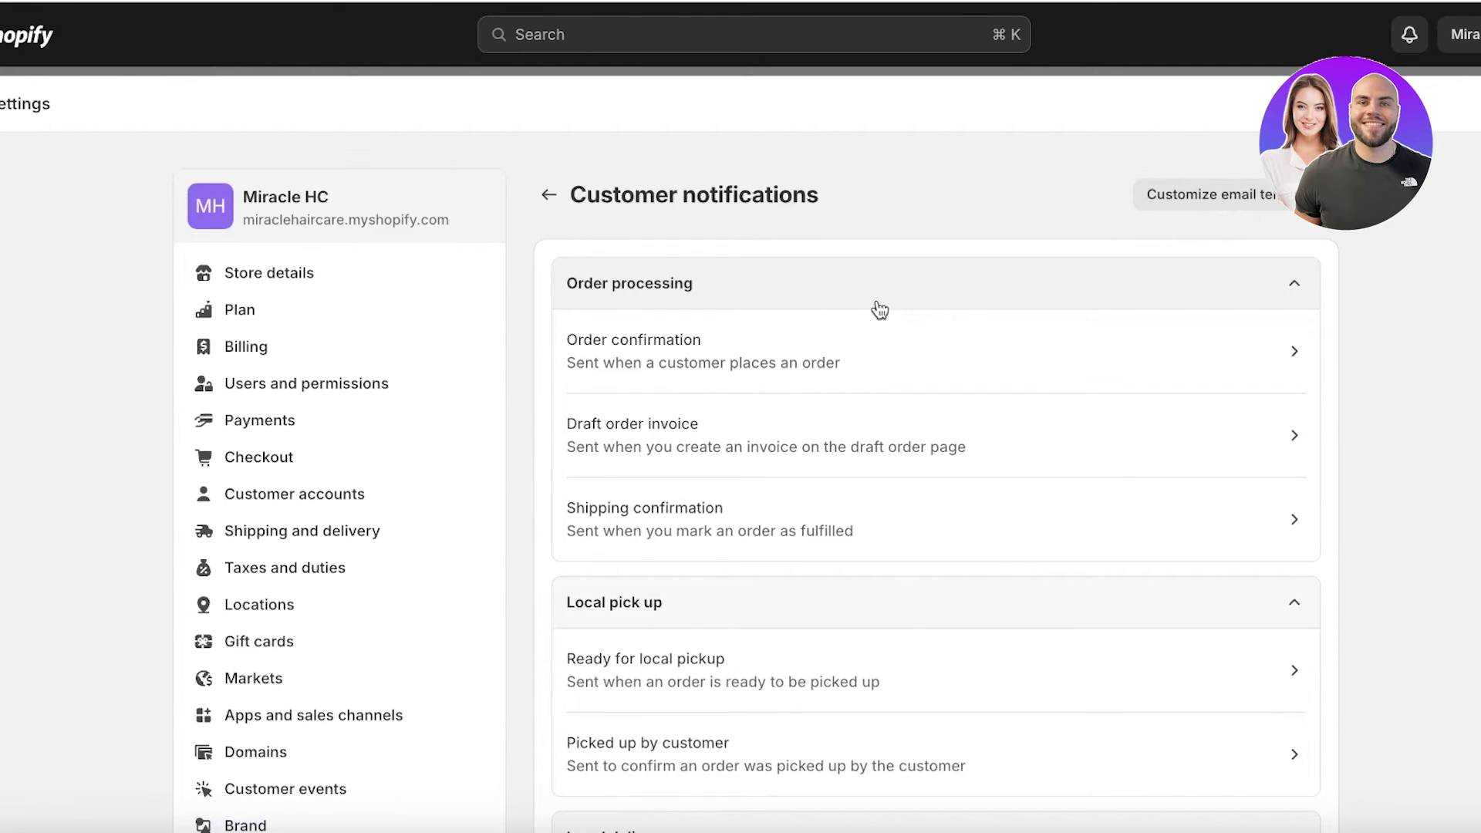
click(830, 345)
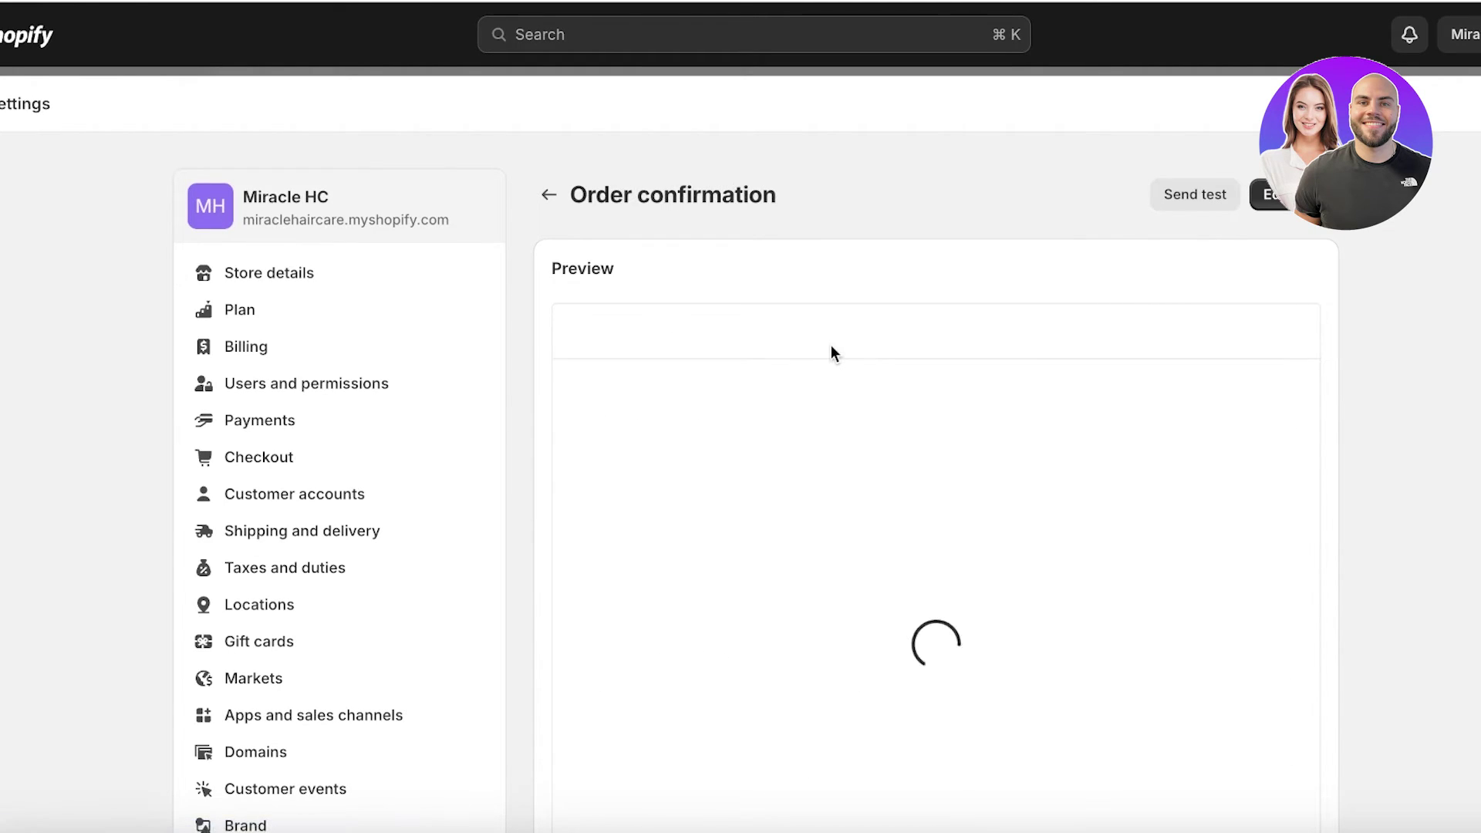
click(1267, 199)
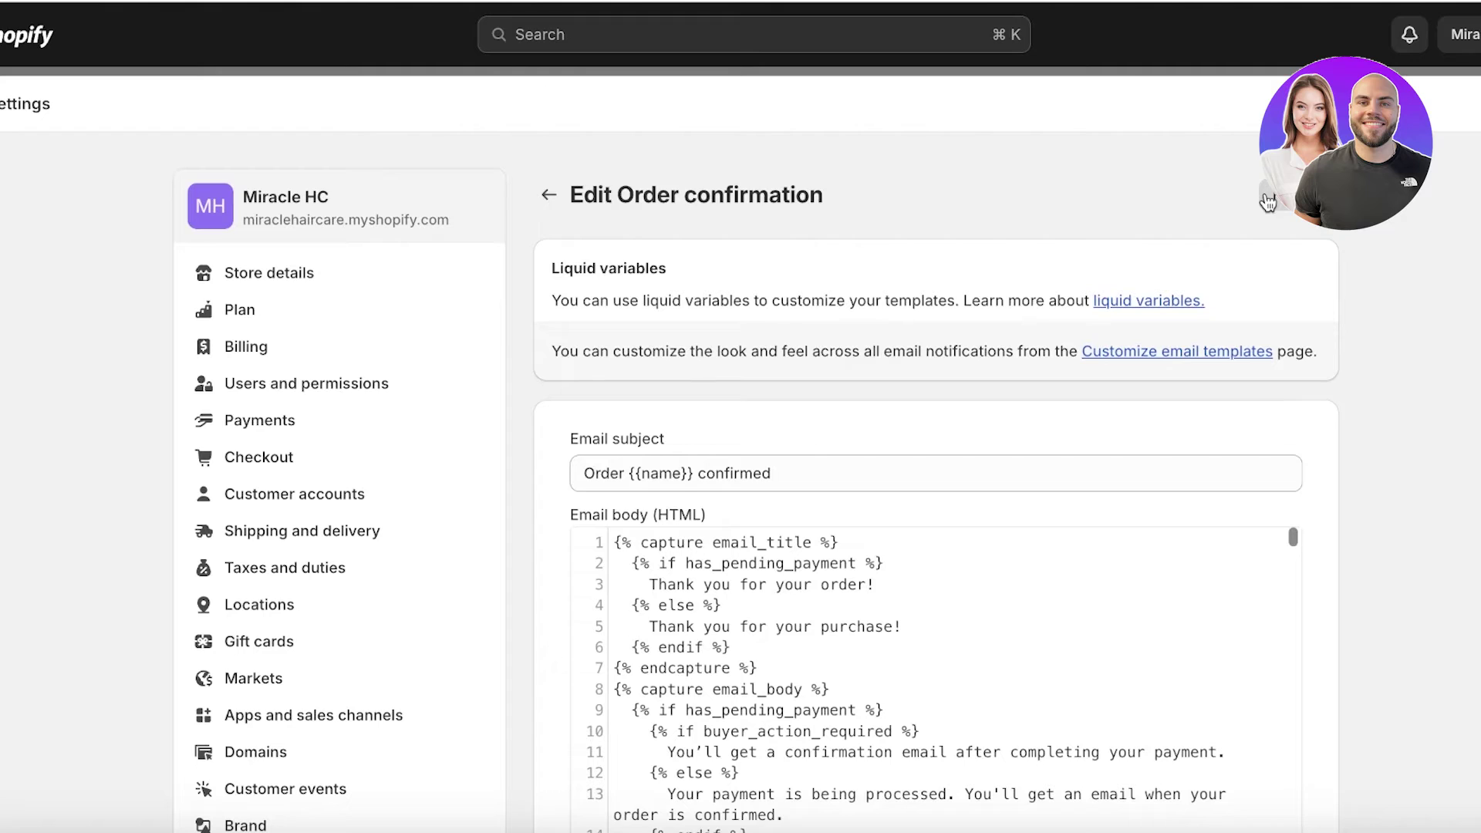
scroll(976, 302, down, 2)
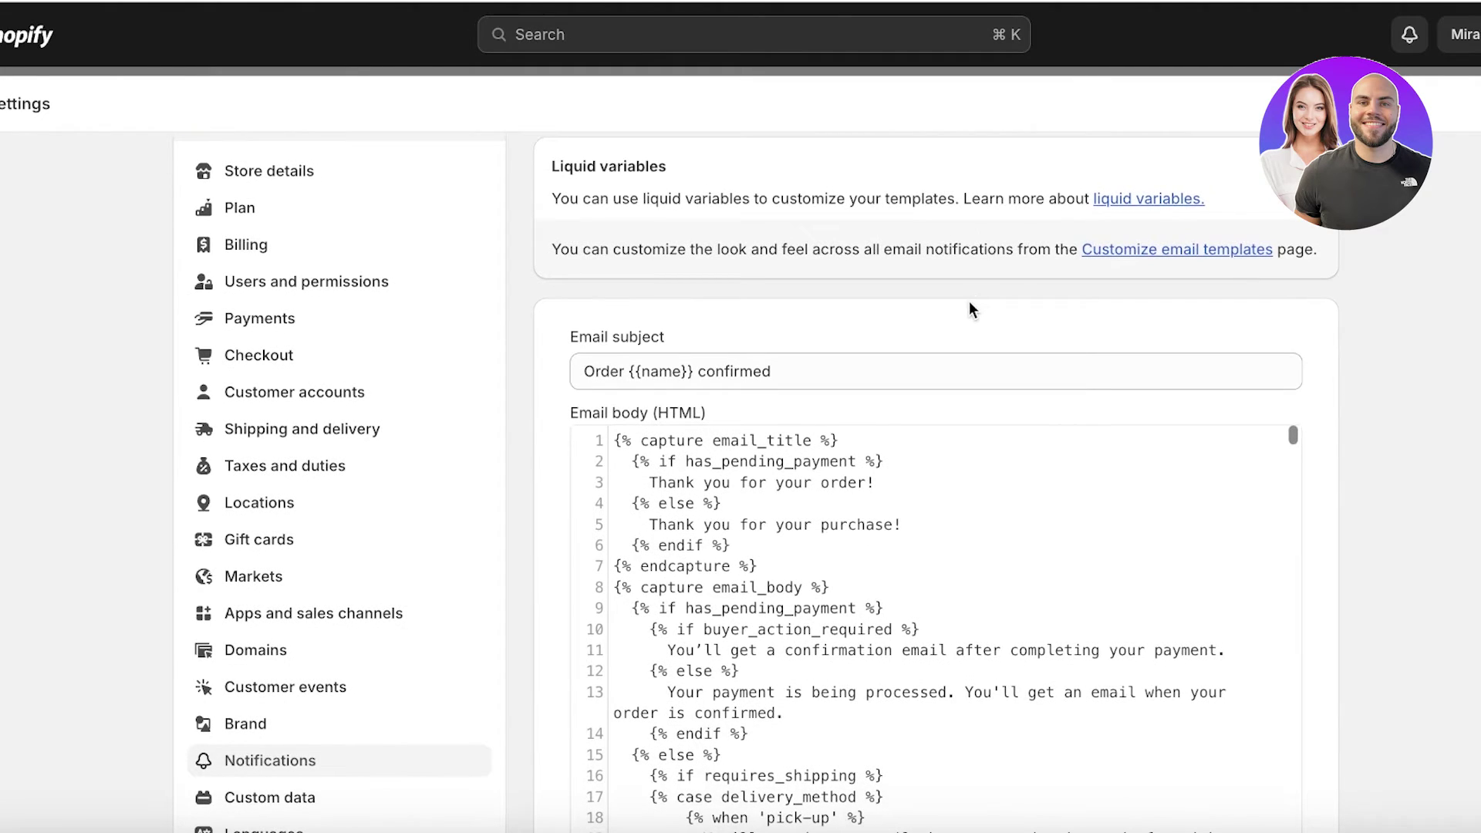
scroll(969, 302, down, 1)
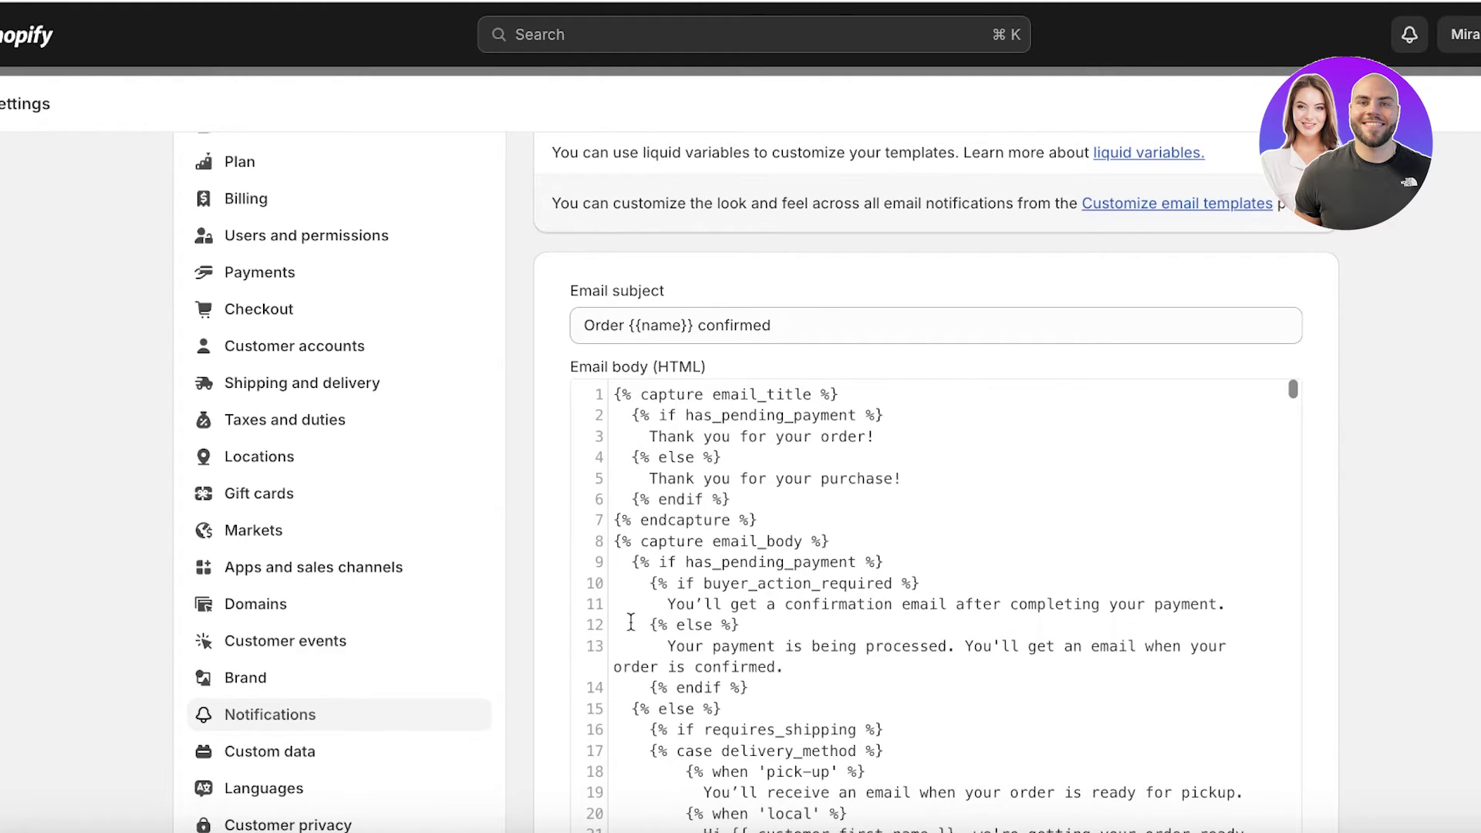
scroll(749, 552, down, 10)
scroll(806, 505, down, 4)
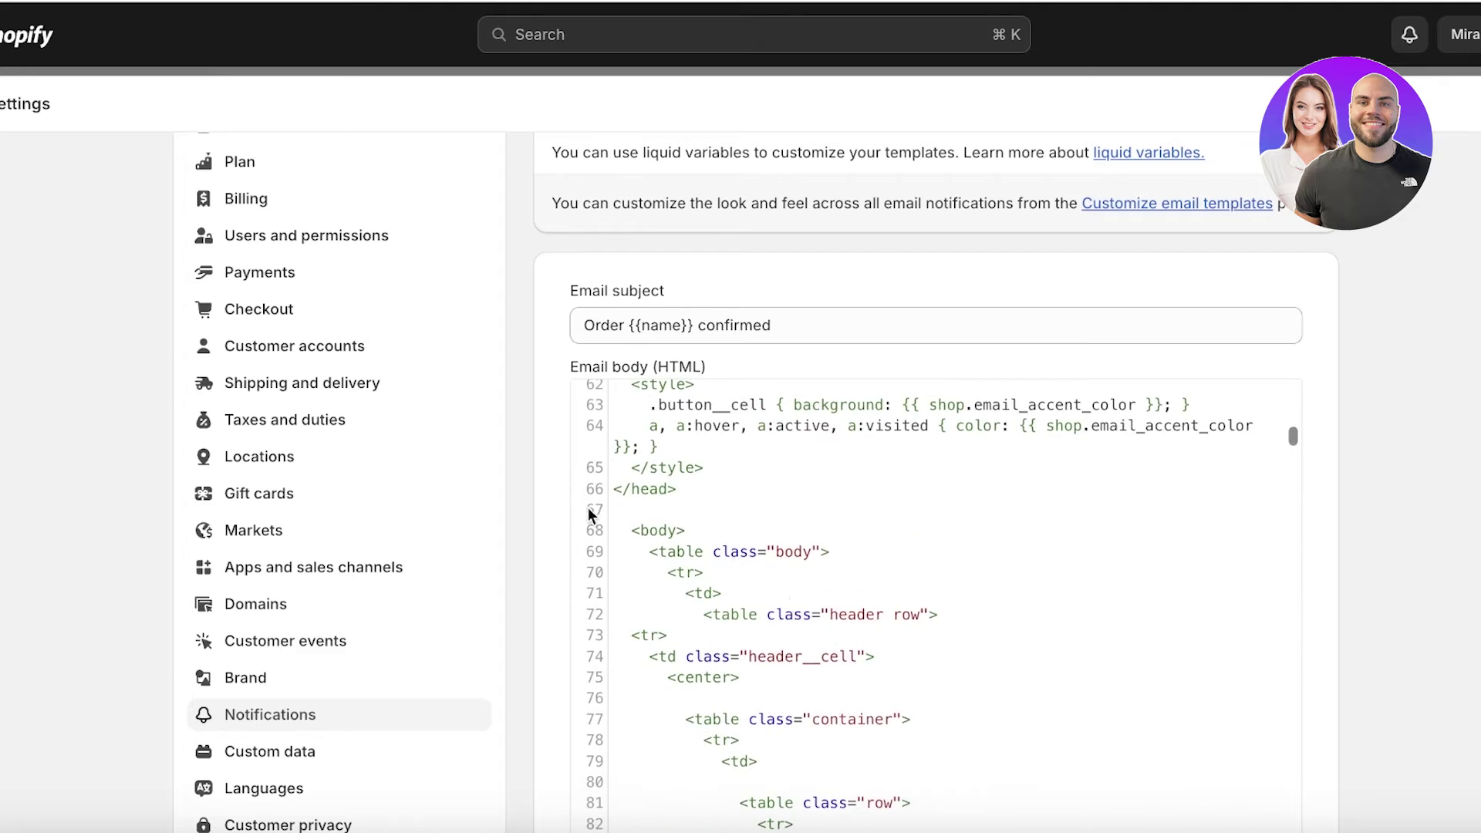
scroll(802, 580, up, 13)
scroll(801, 578, up, 5)
scroll(802, 462, down, 1)
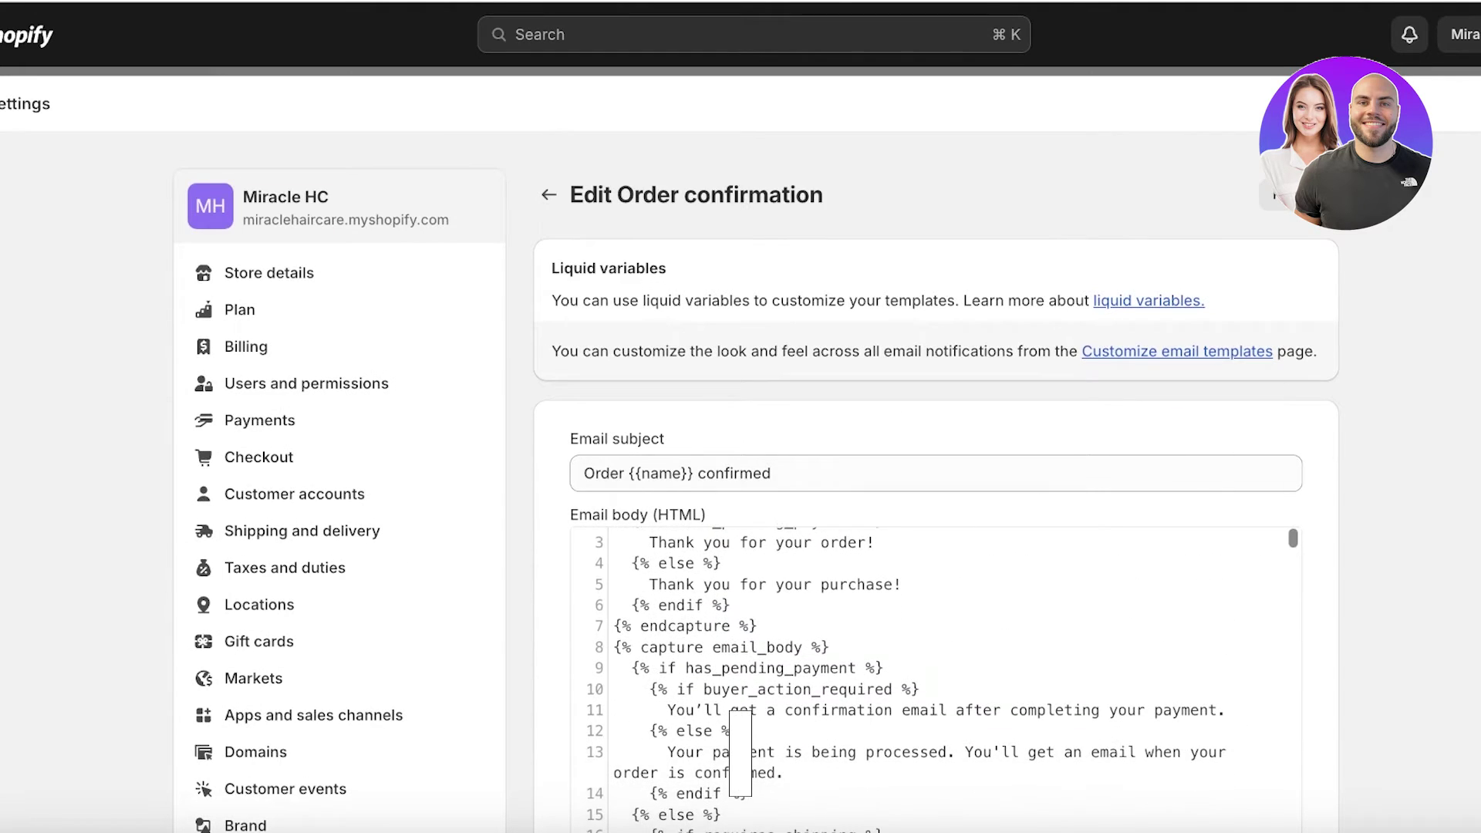
scroll(1448, 391, down, 4)
triple_click(825, 486)
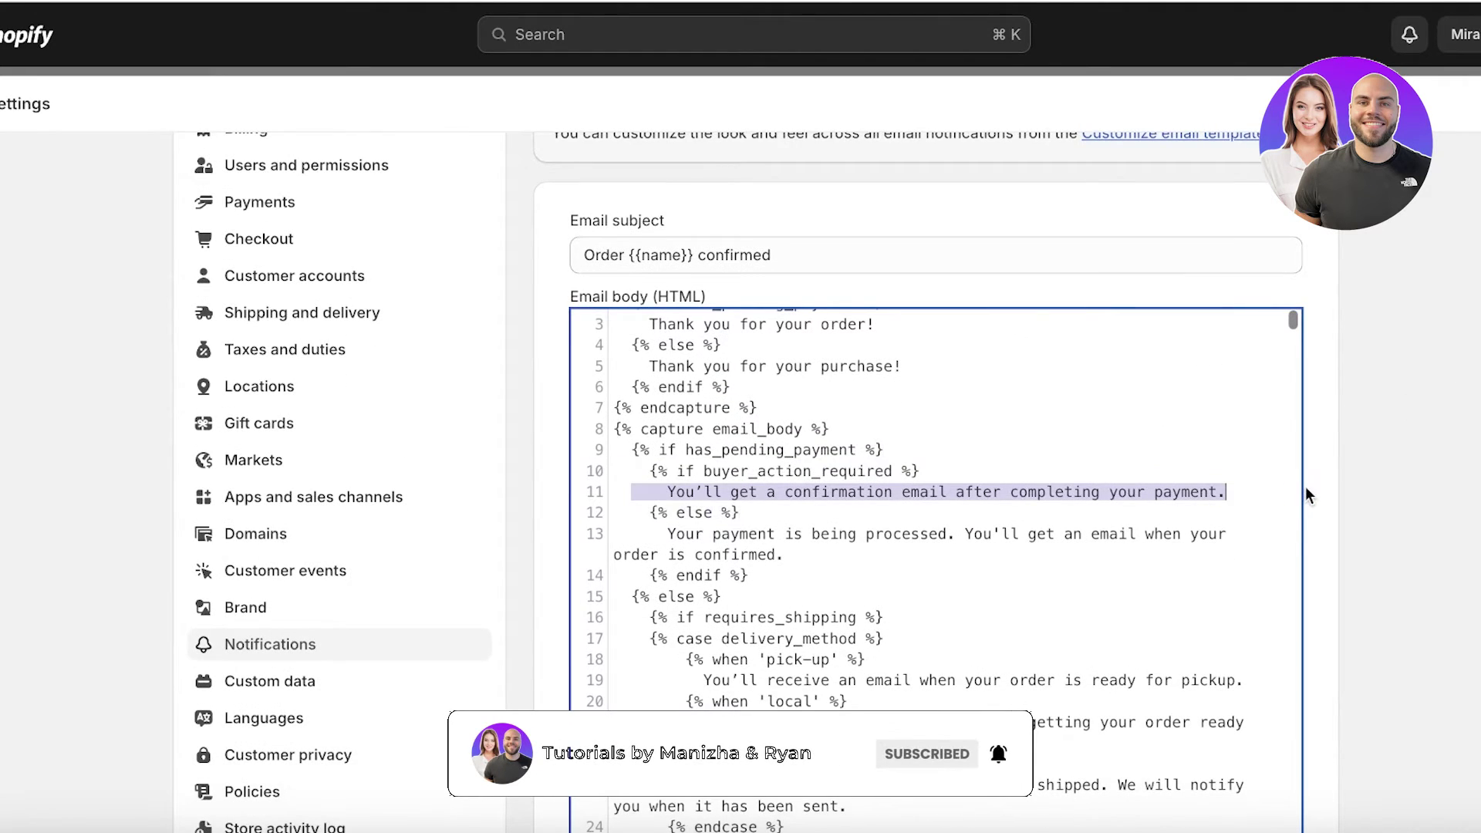
click(1194, 491)
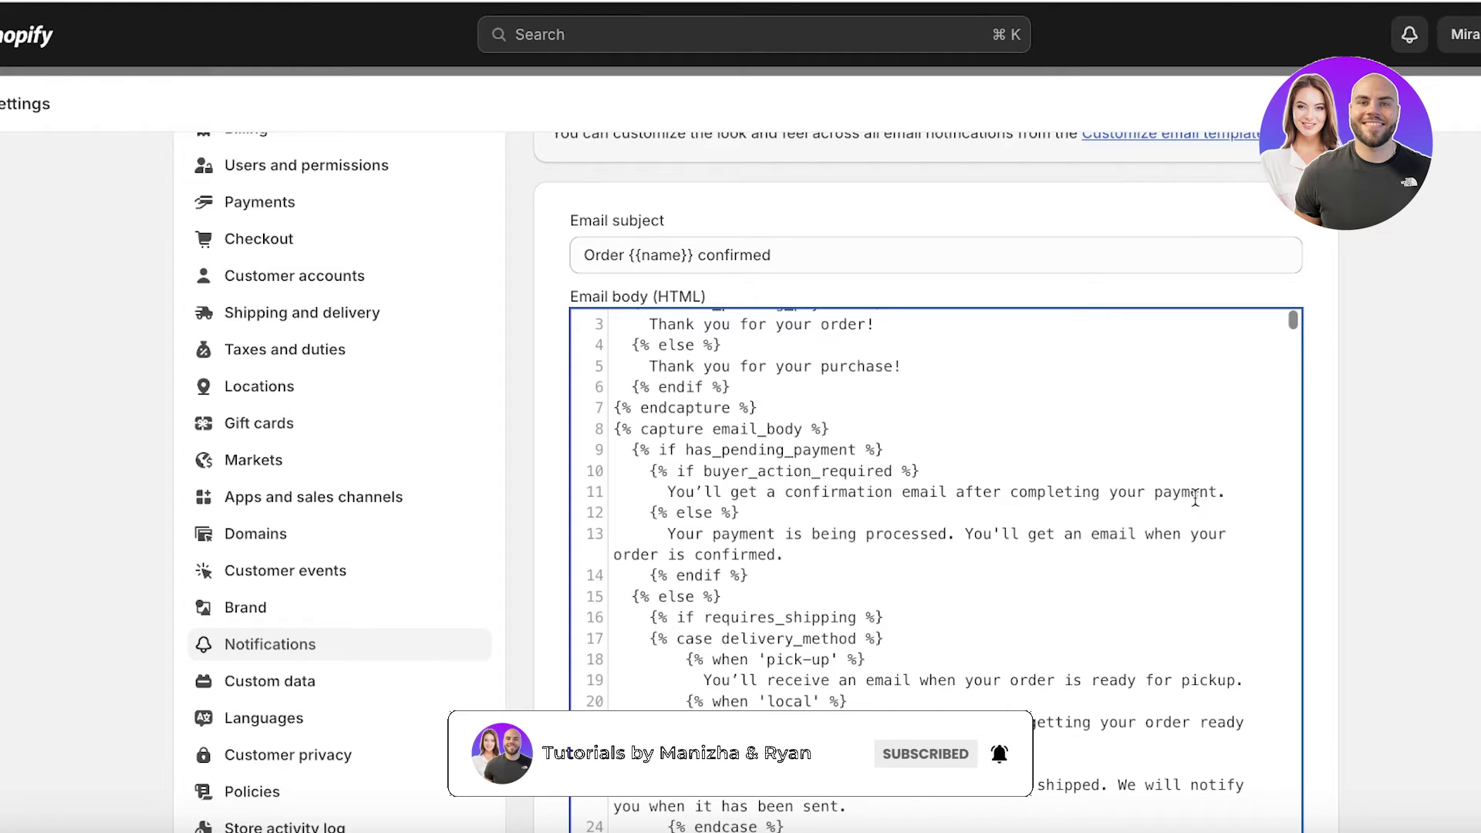
scroll(711, 574, up, 1)
scroll(695, 501, up, 4)
scroll(1111, 409, down, 4)
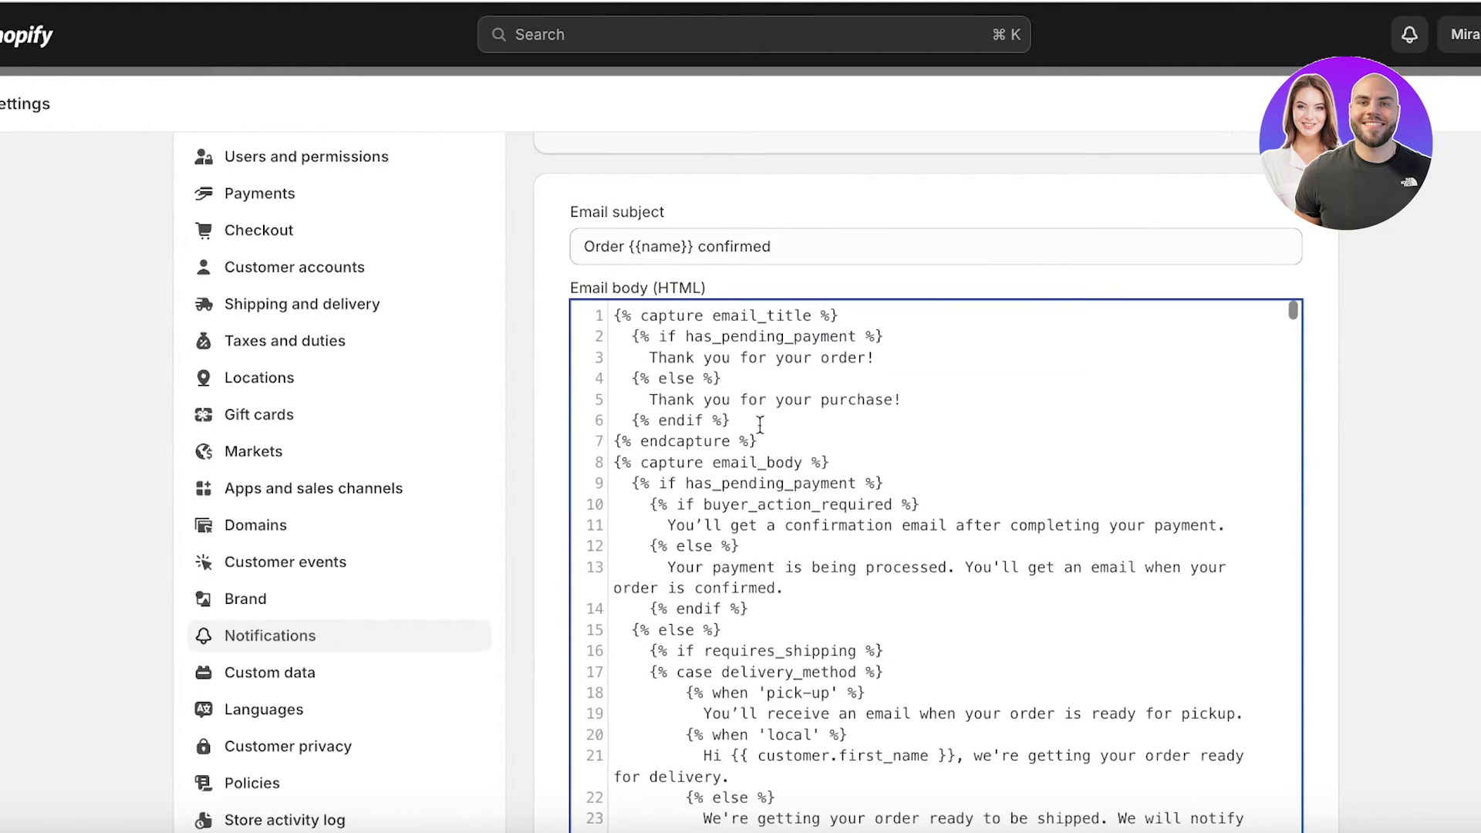
scroll(759, 425, up, 4)
scroll(691, 433, down, 5)
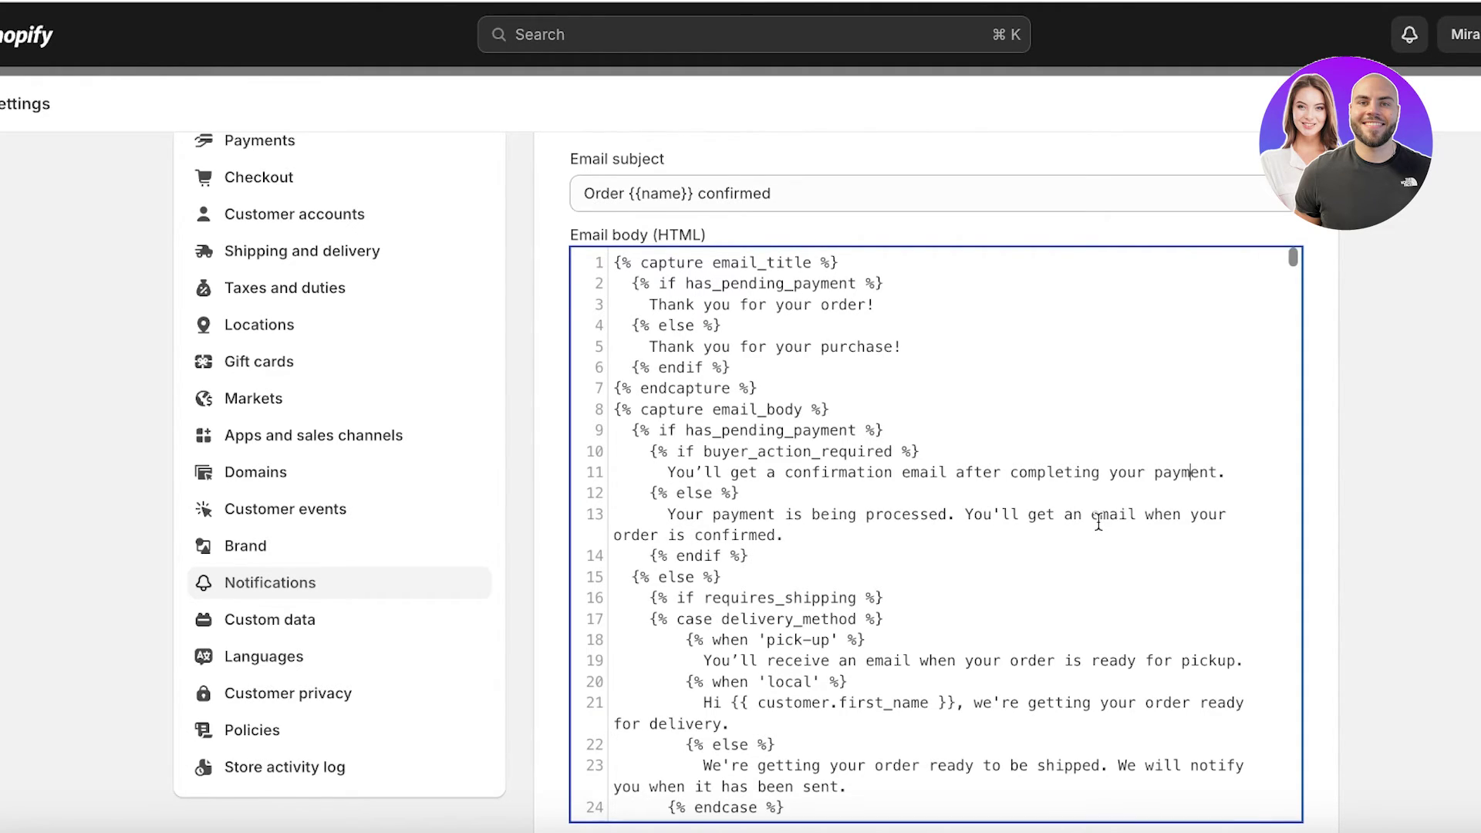
scroll(1085, 556, down, 15)
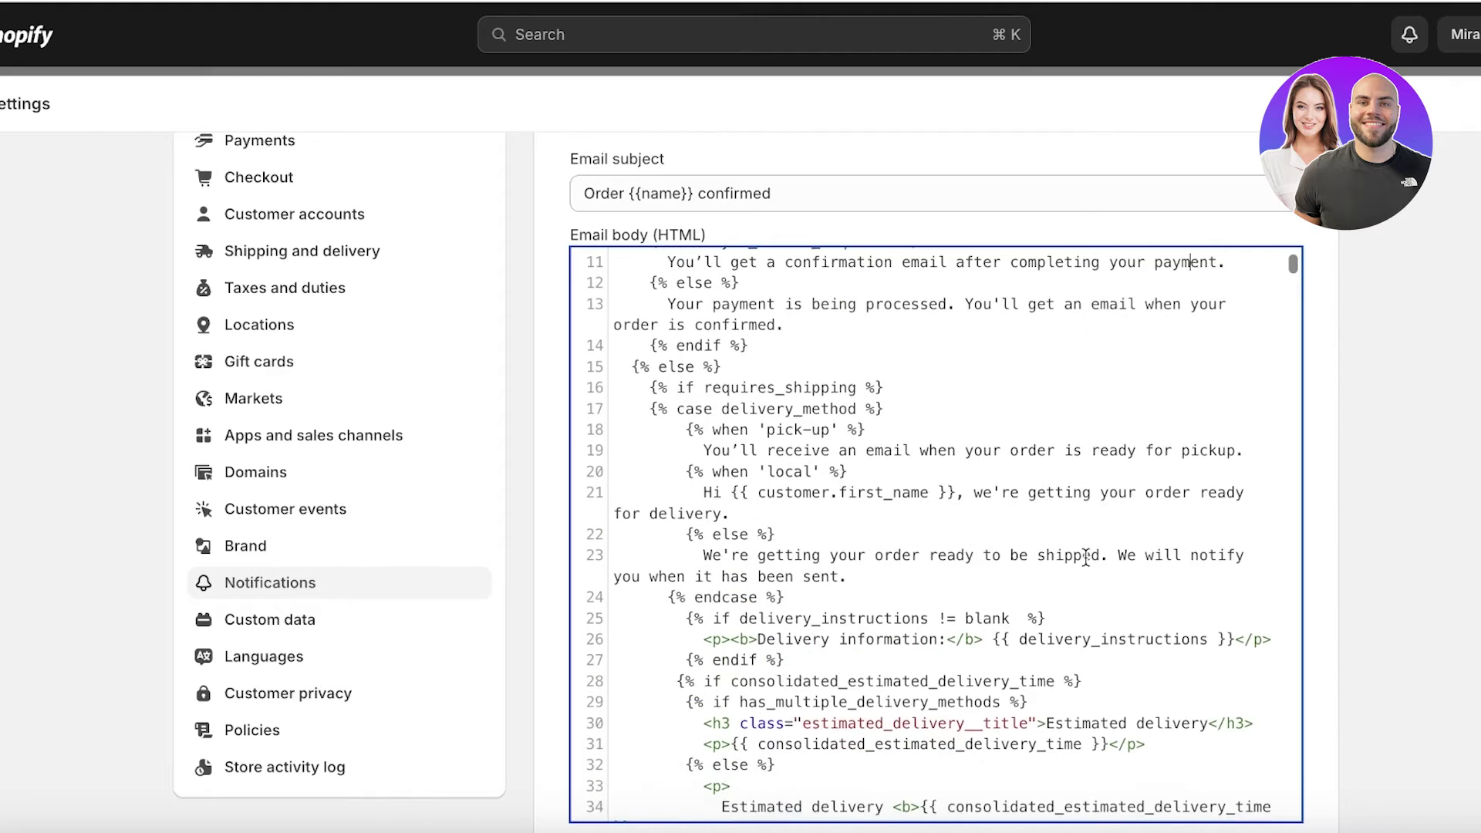
scroll(1077, 558, down, 15)
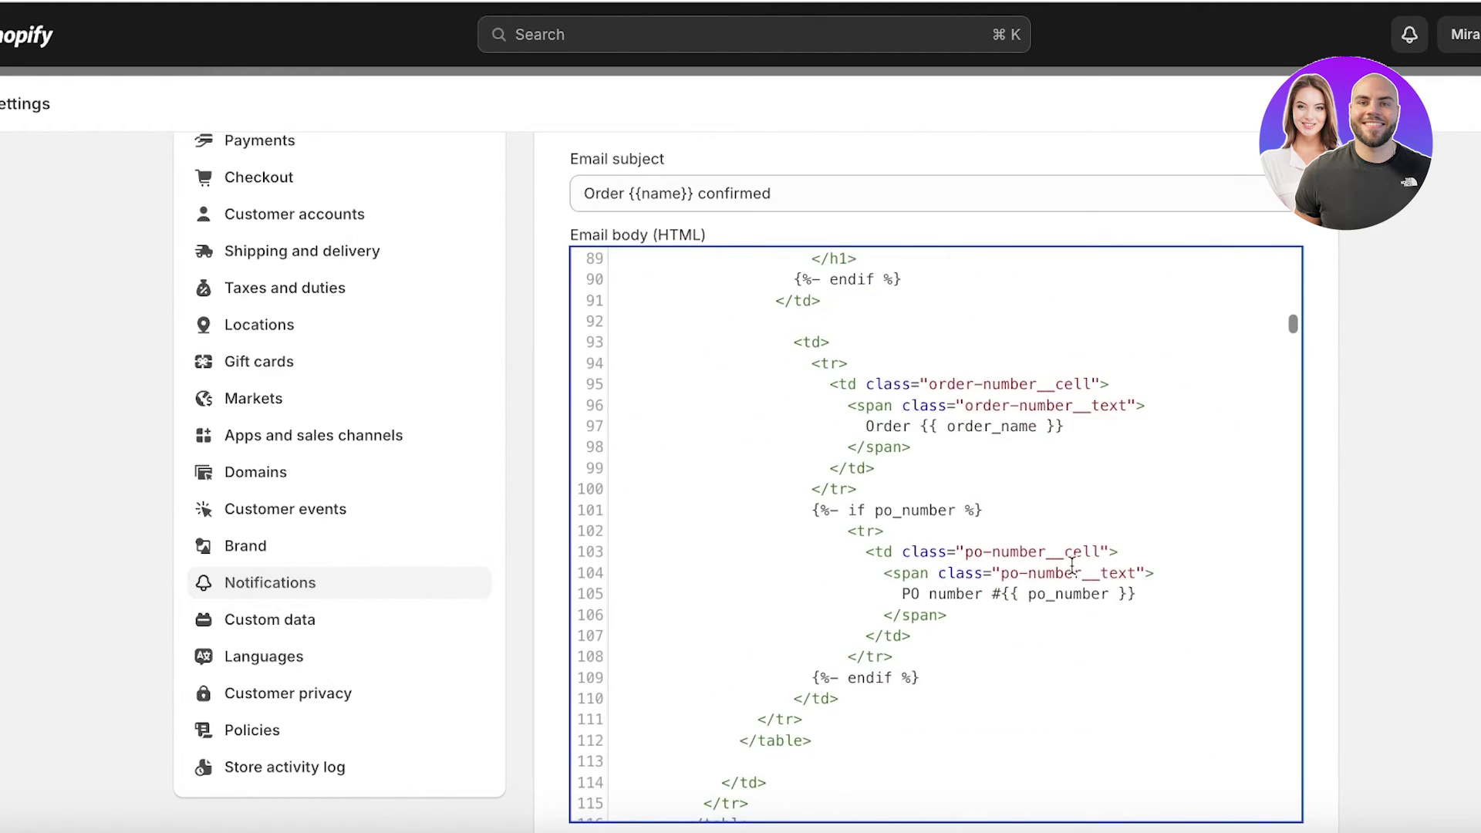
scroll(925, 593, down, 15)
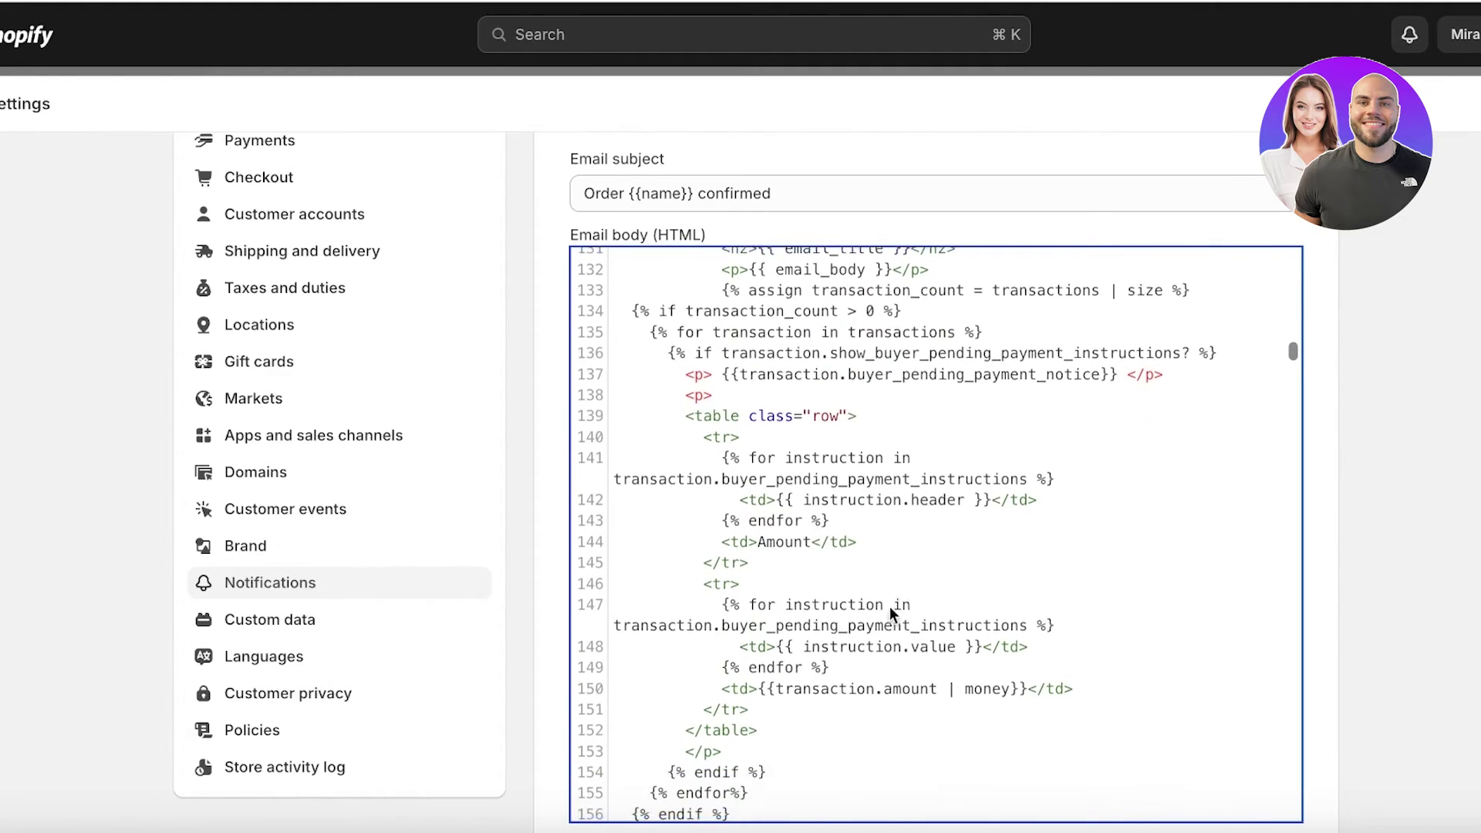
scroll(879, 602, down, 15)
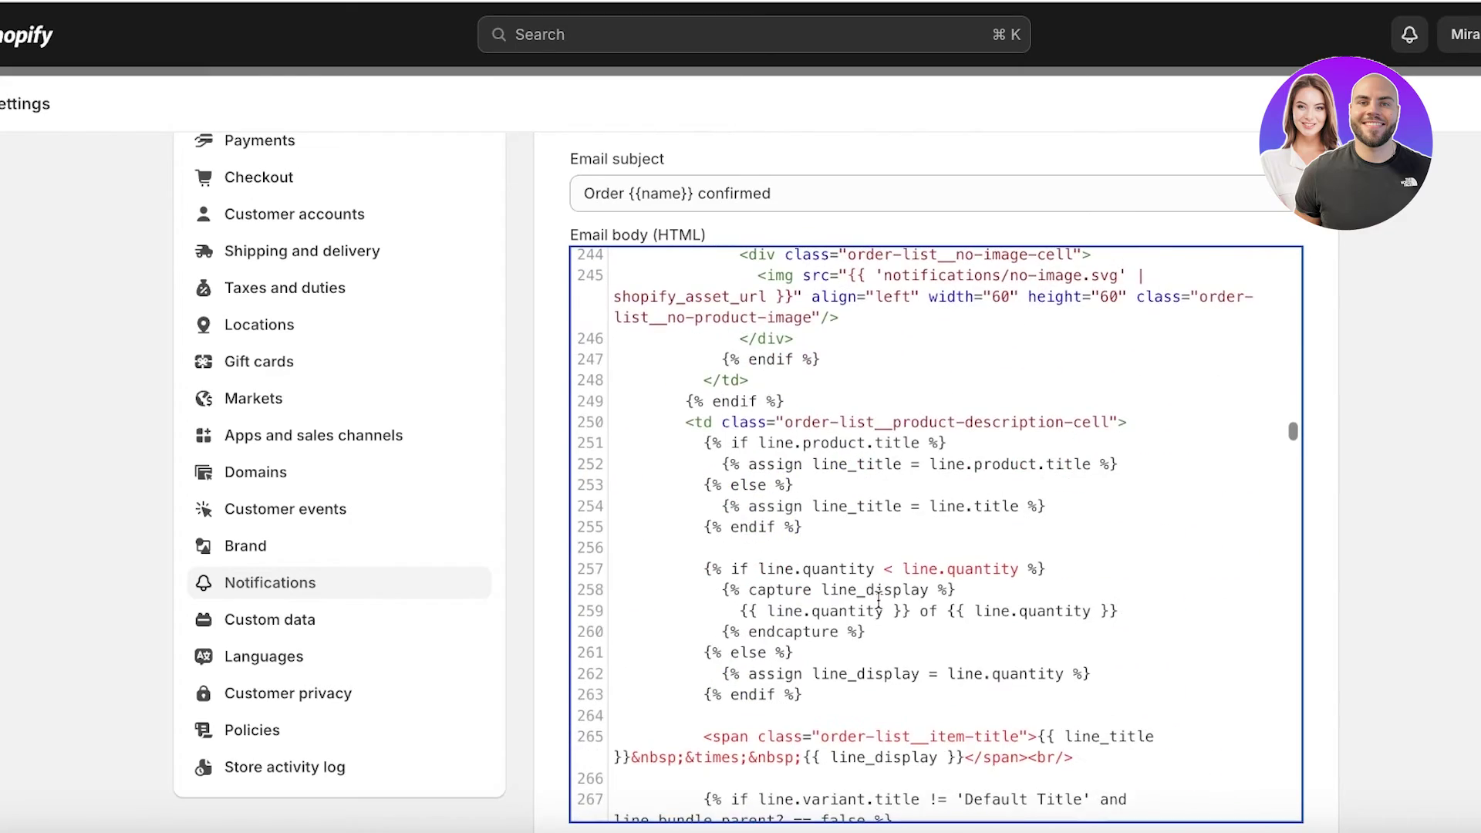
scroll(637, 558, down, 12)
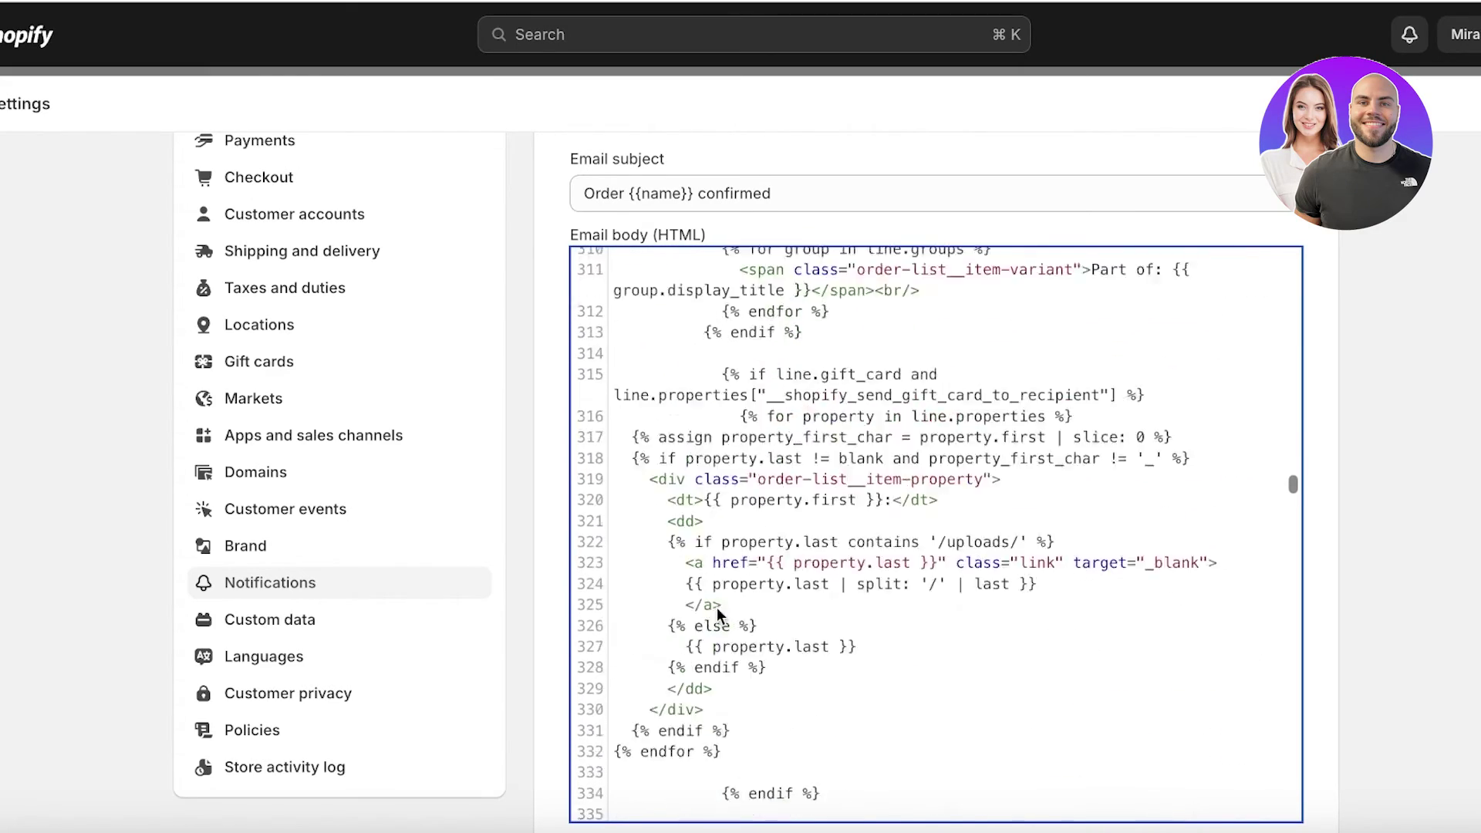
scroll(1110, 409, down, 8)
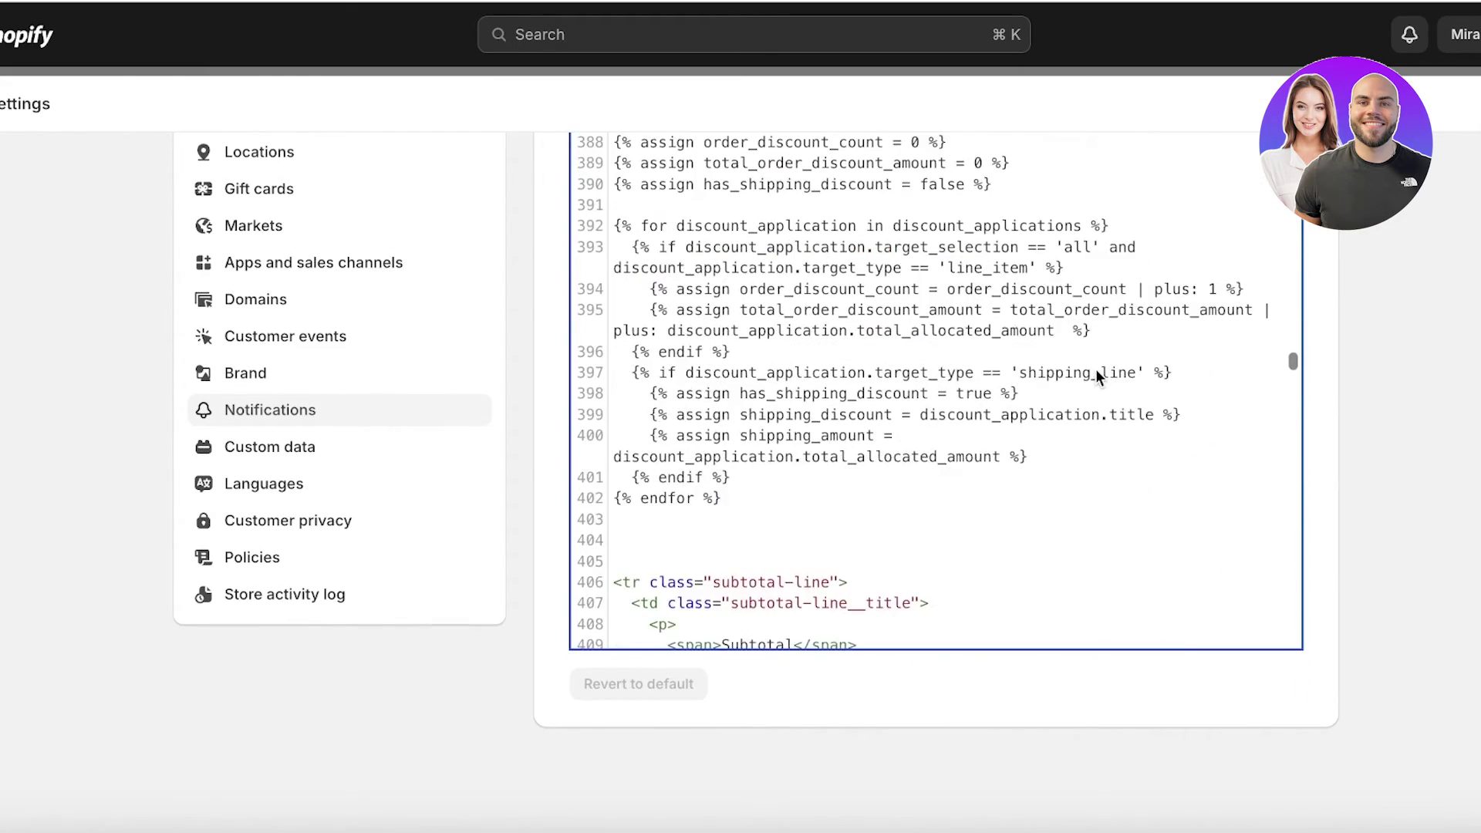
scroll(1092, 378, down, 20)
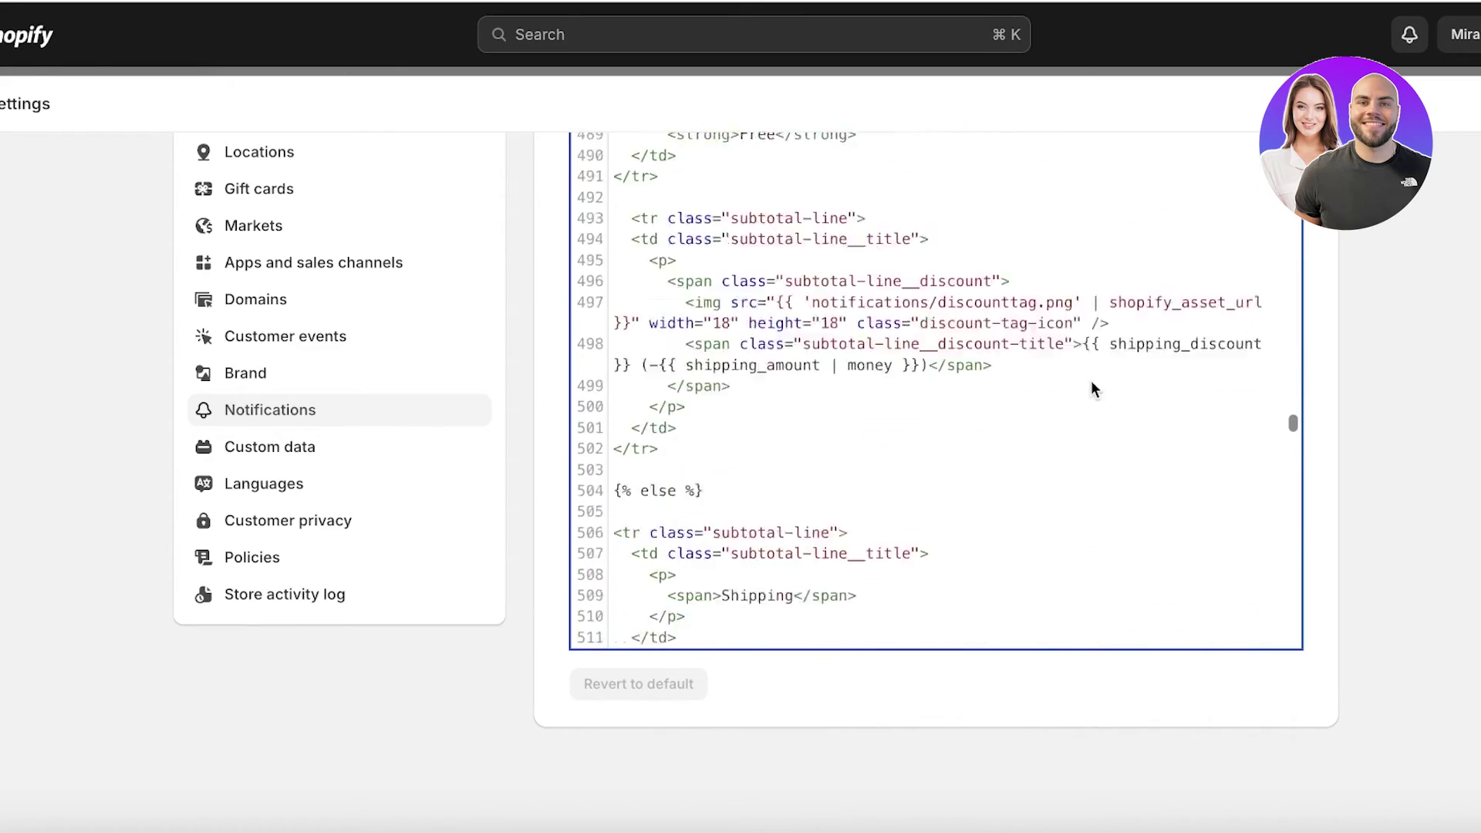
scroll(996, 448, down, 20)
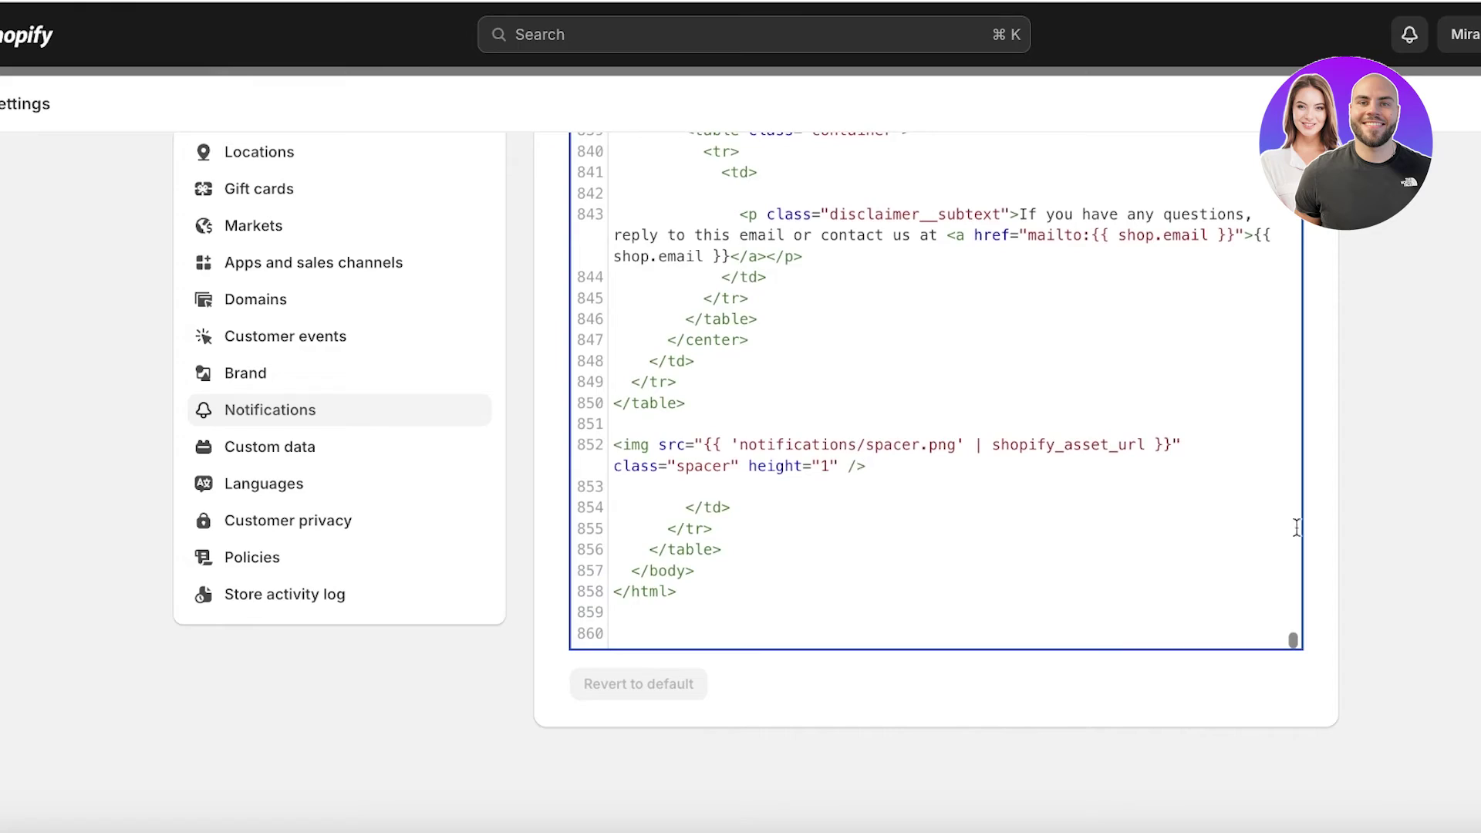
scroll(1296, 528, up, 20)
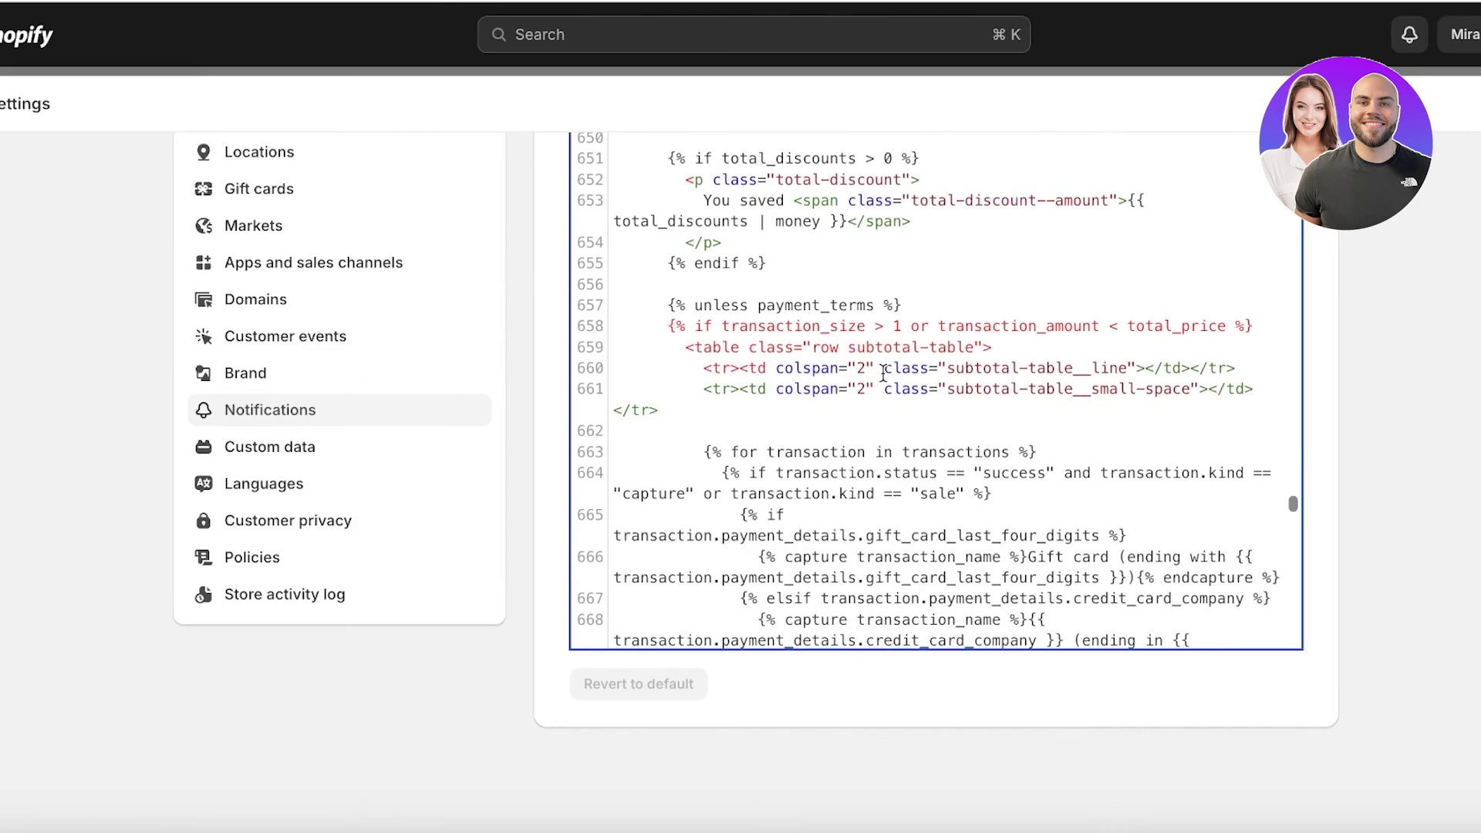
scroll(1296, 465, up, 20)
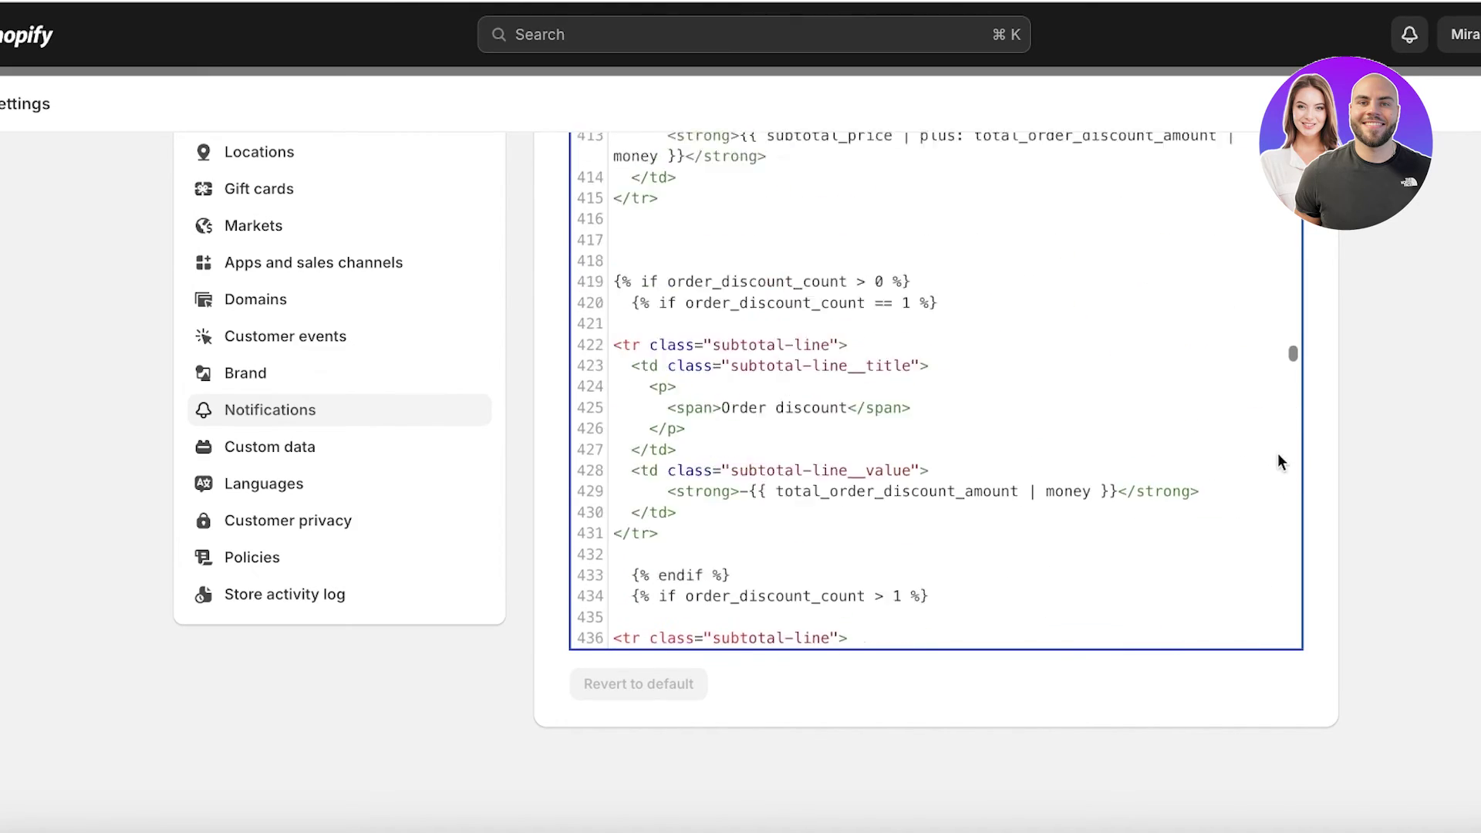
scroll(1285, 465, up, 20)
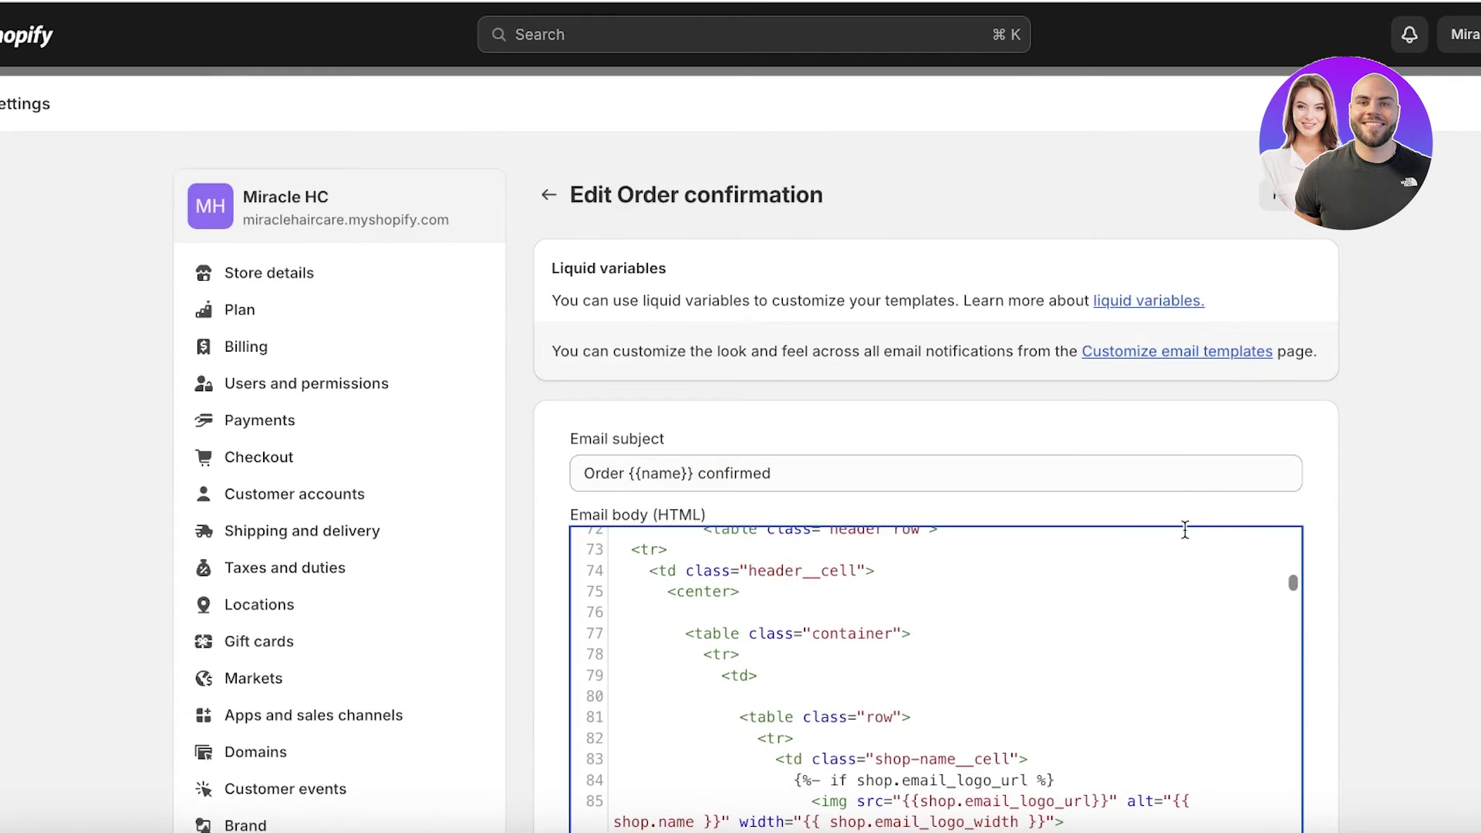
scroll(1047, 532, up, 10)
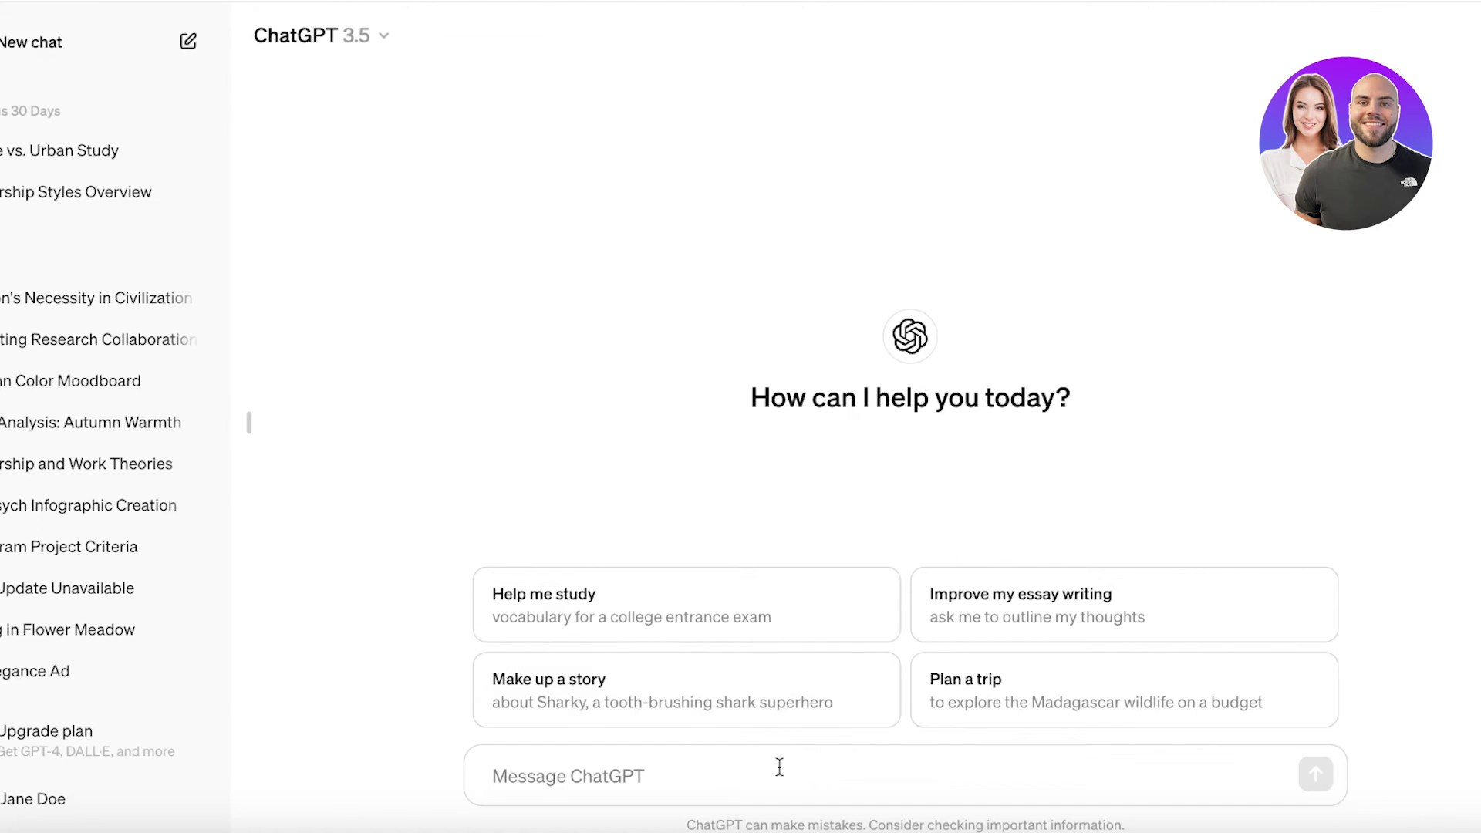
- Start a ChatGPT prompt for heart emoji HTML and a link, pasting in the Khaadi website address
click(767, 786)
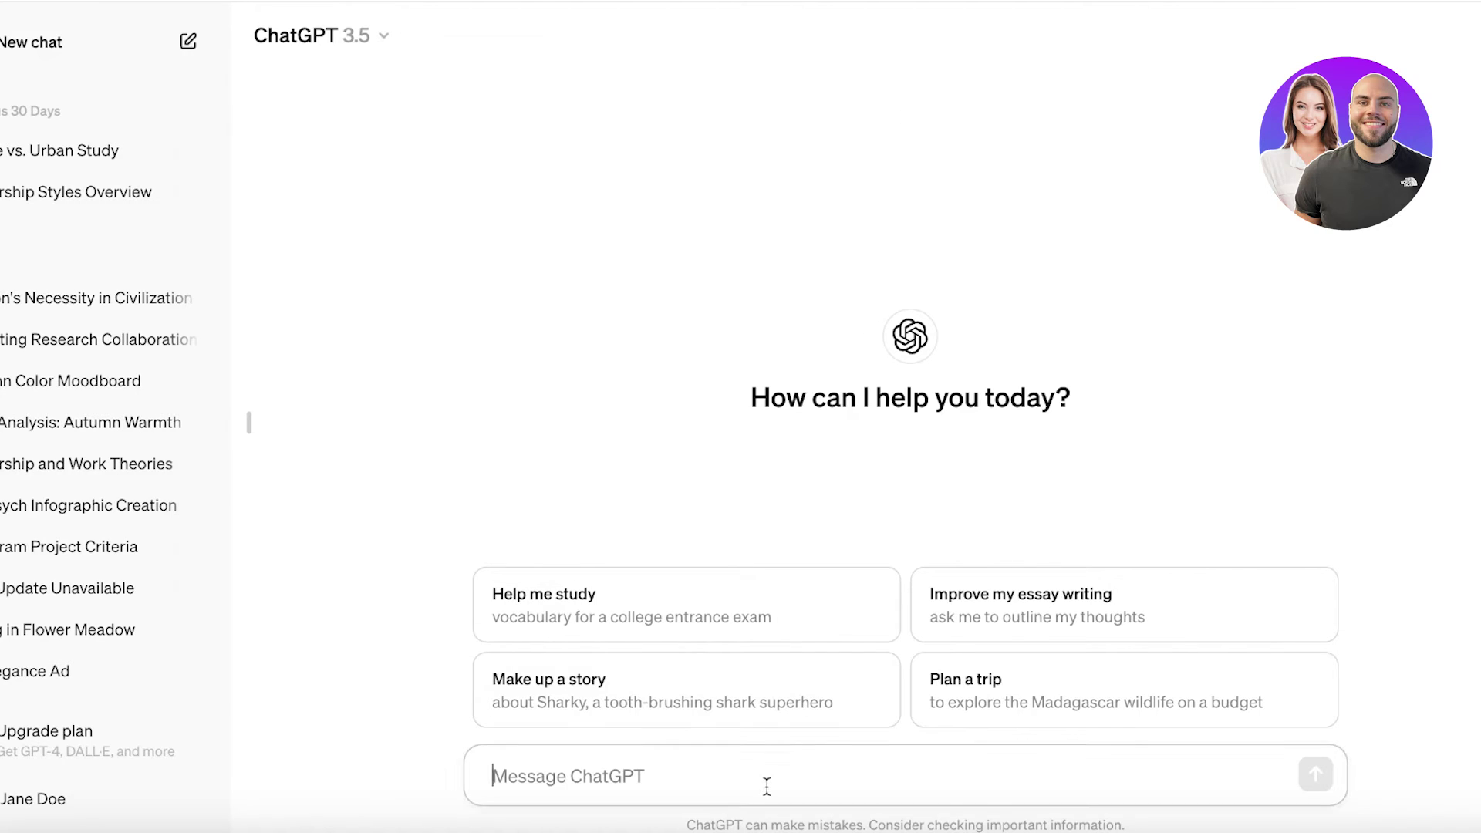
text(write an)
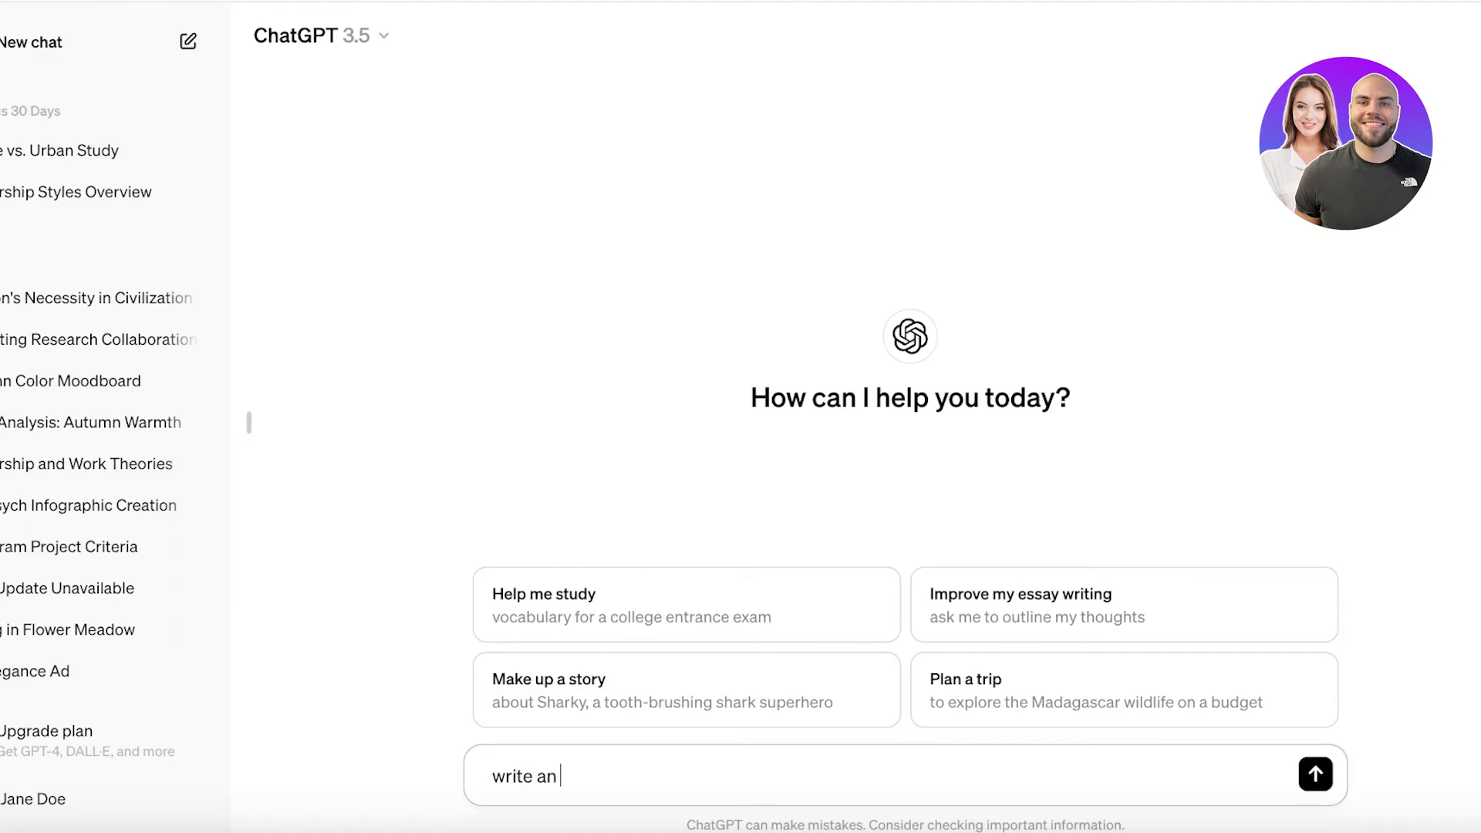
text( html code for a heart em)
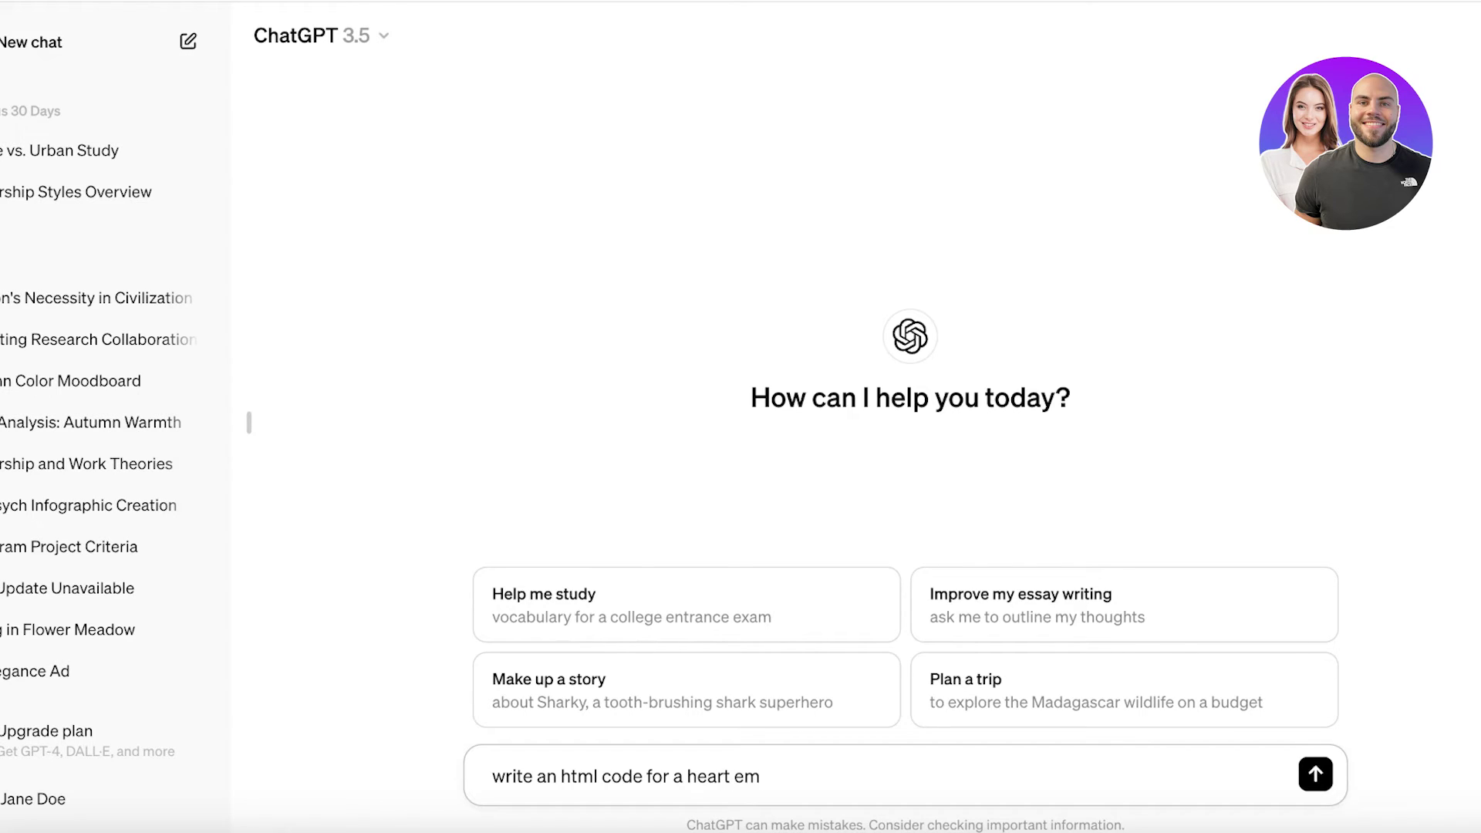
text(oji and a link to this)
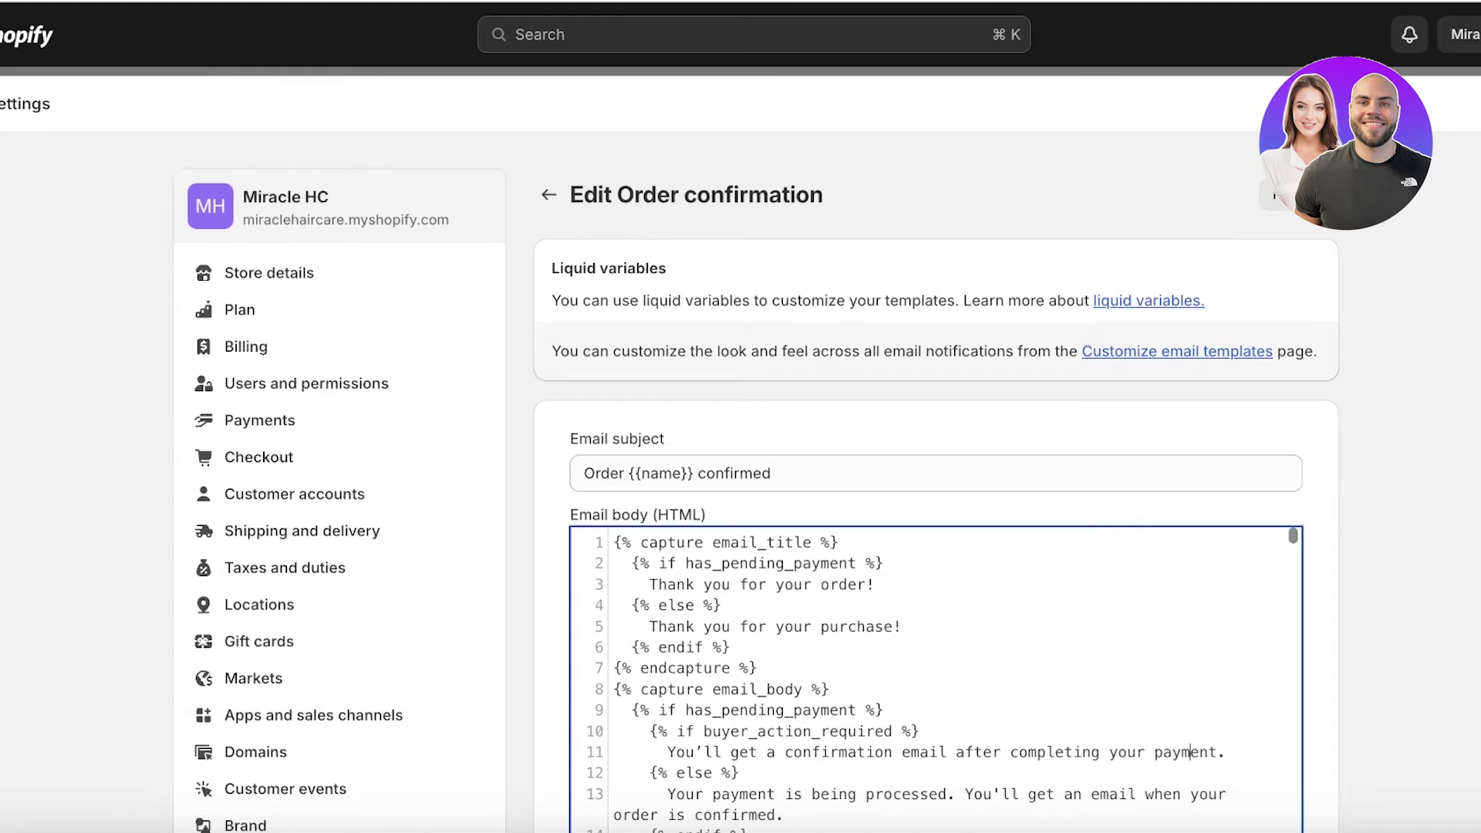
right_click(11, 26)
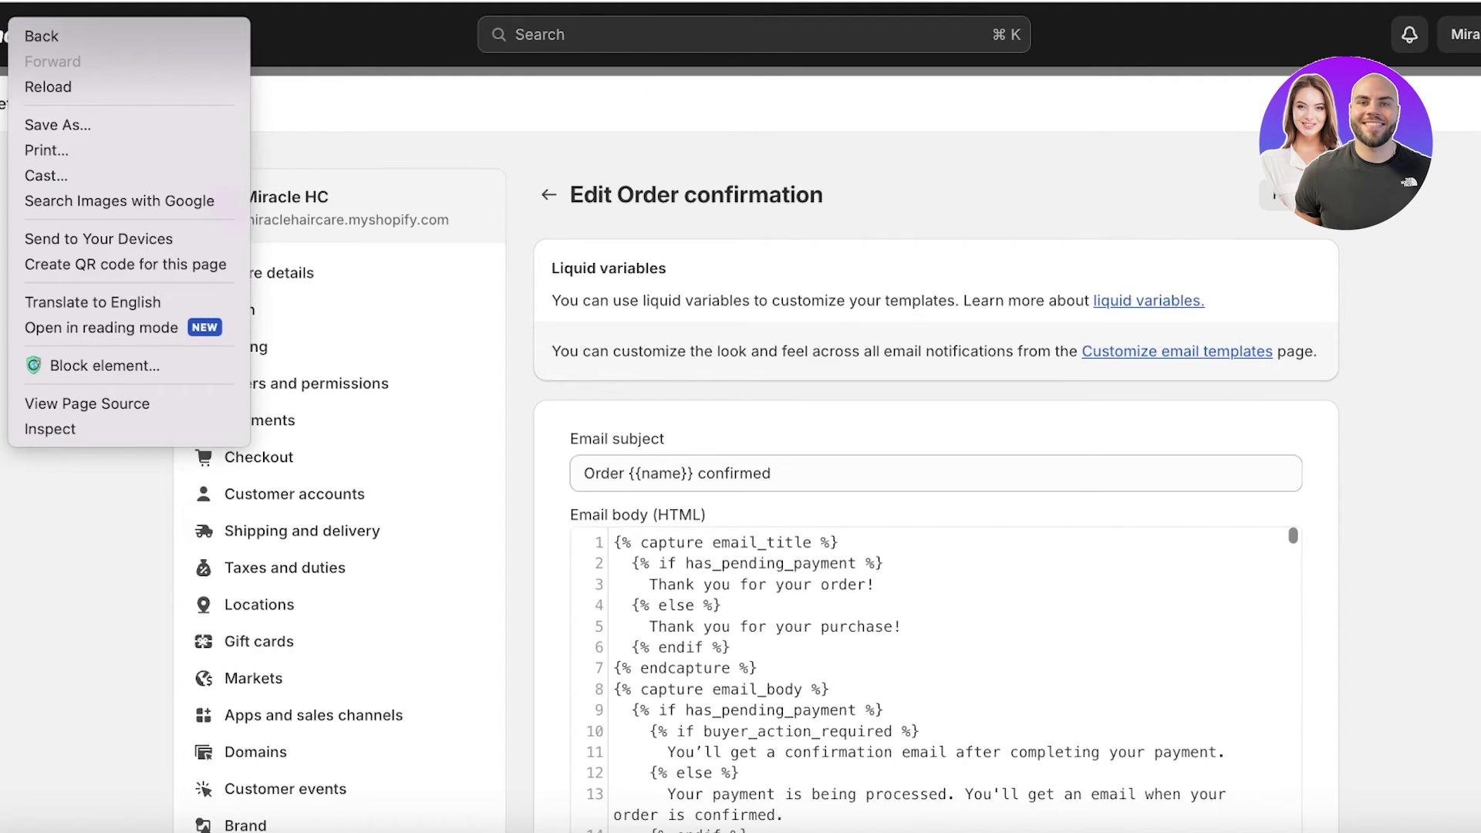
key(Escape)
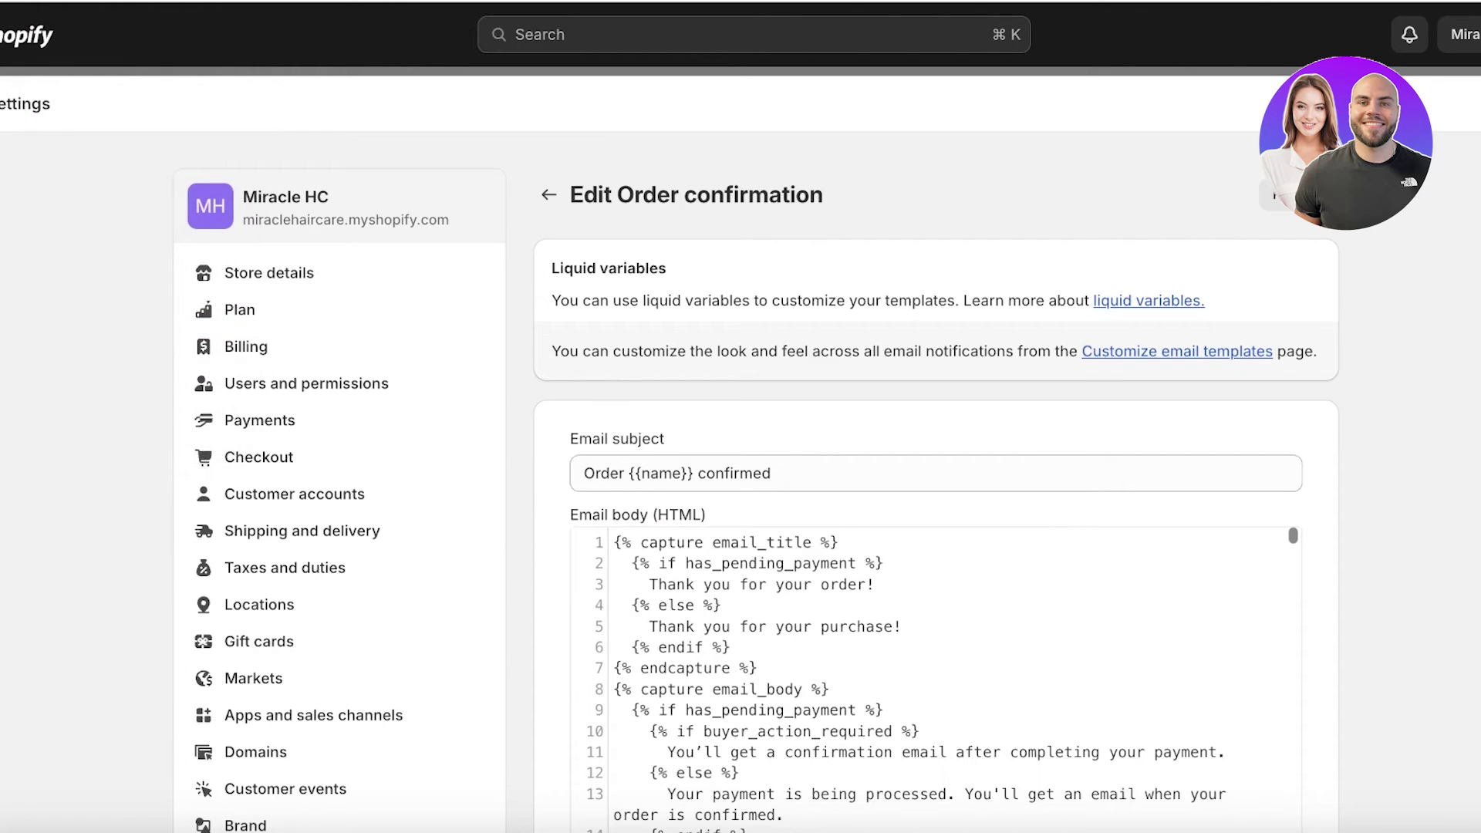
key(ctrl+t)
text(k)
key(BackSpace)
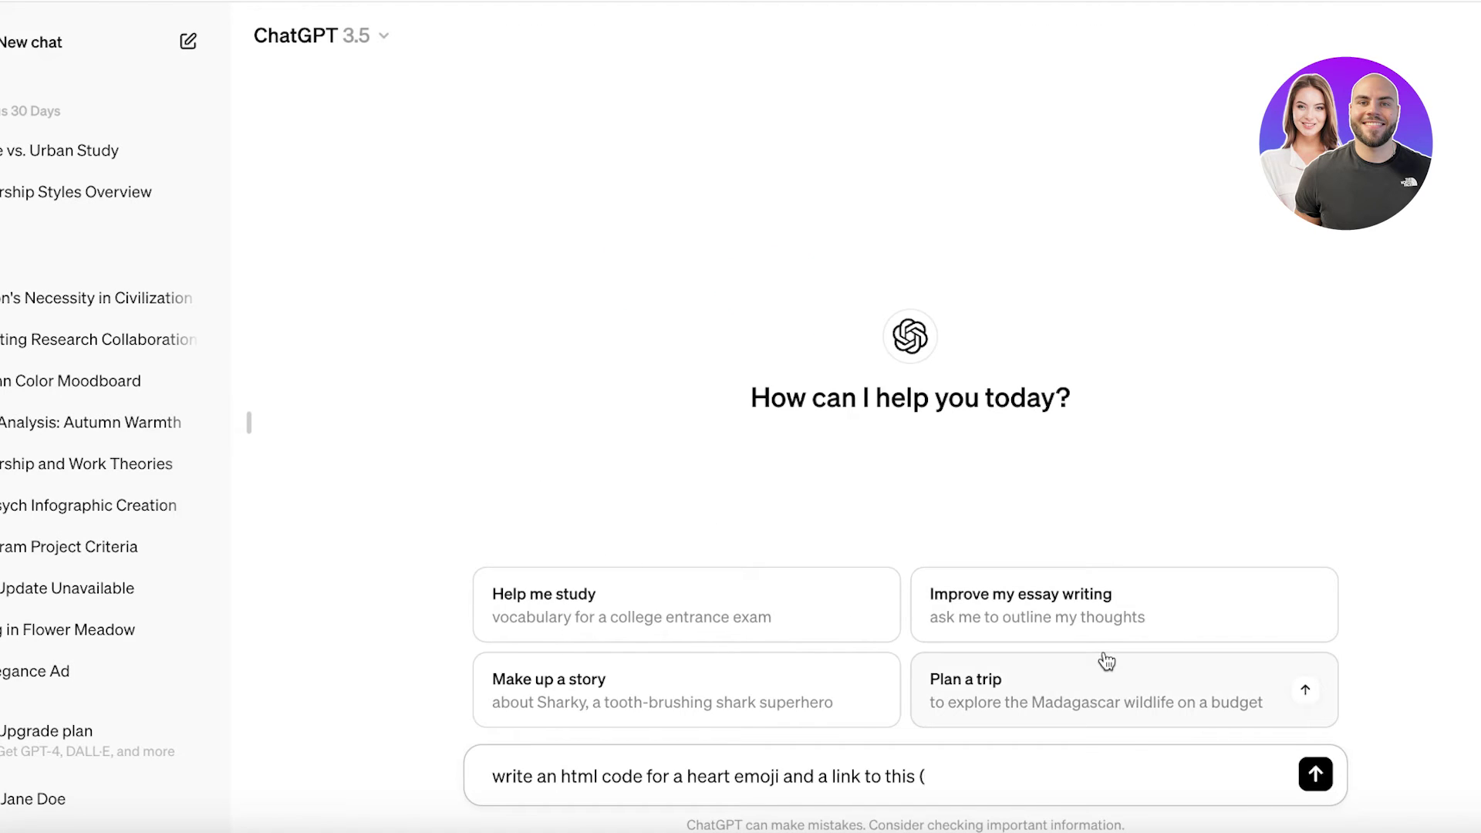
text(https://khaadi.com/)
- Finish the prompt with 'BUY MORE' as the link text, send it, and copy the generated HTML
text() weba)
key(BackSpace)
text(site with)
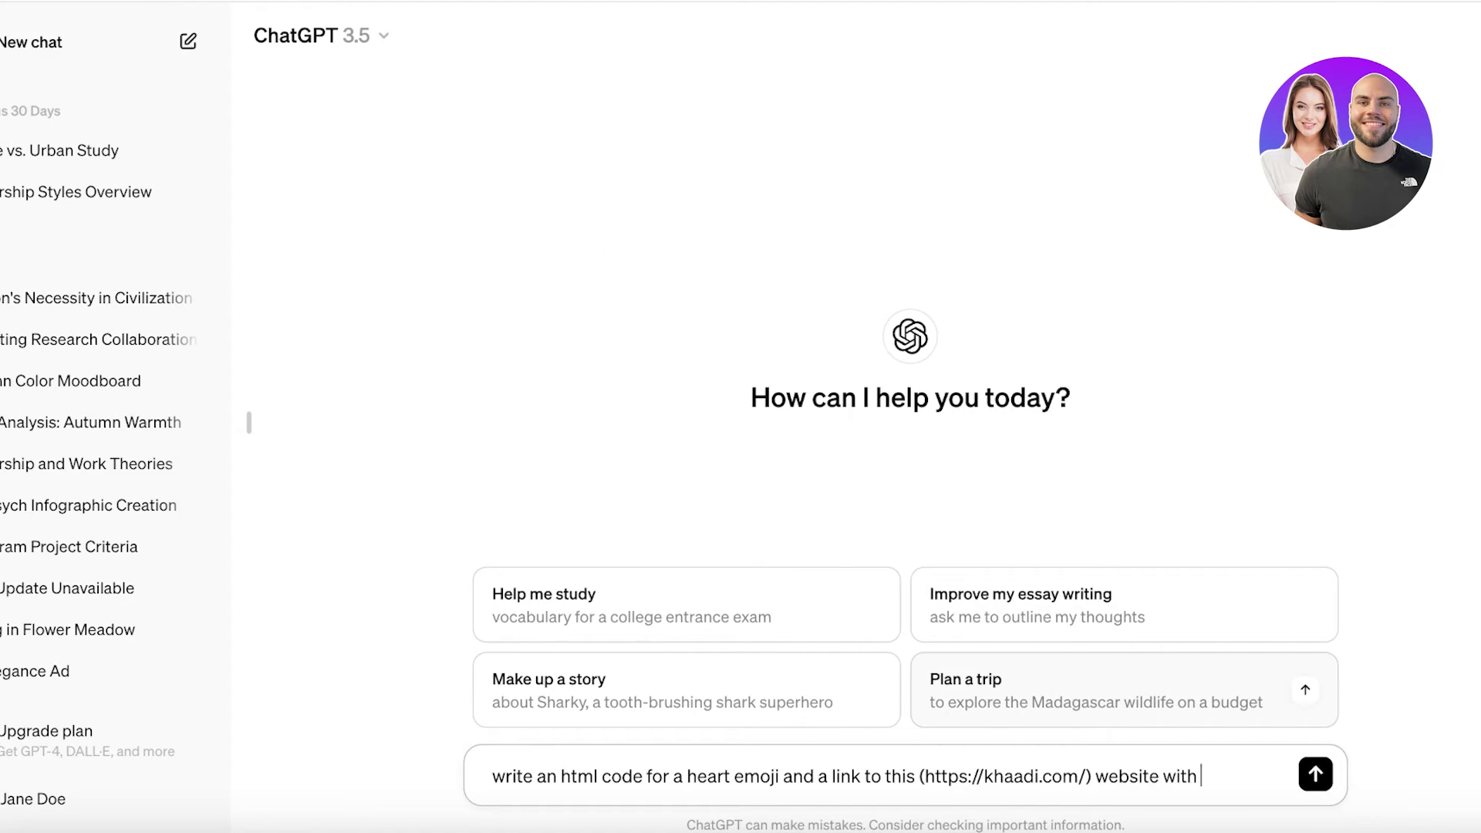
text( text saying mod)
key(BackSpace)
key(BackSpace)
key(BackSpace)
key(BackSpace)
text(BUY MORE)
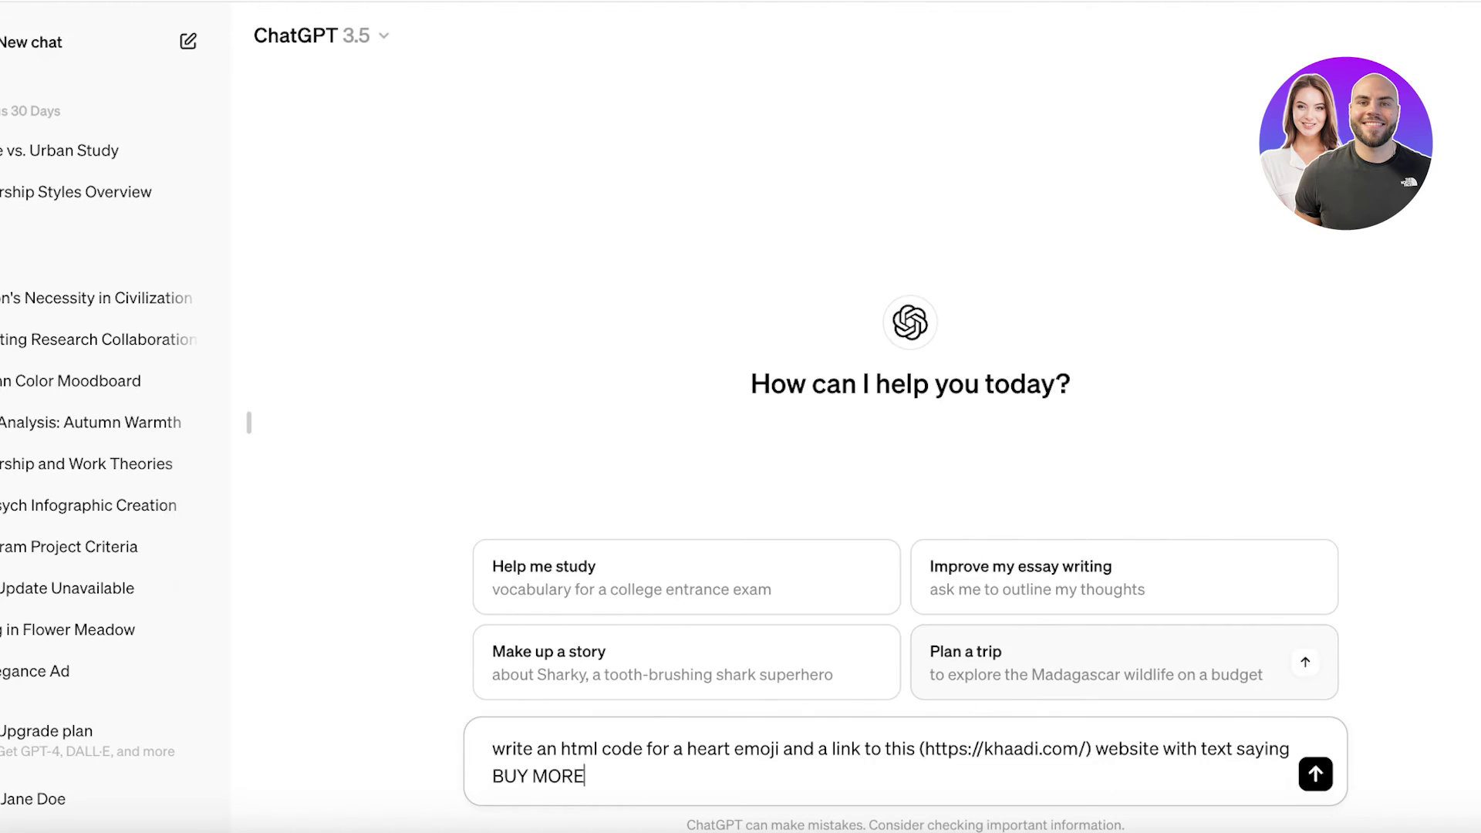
key(Return)
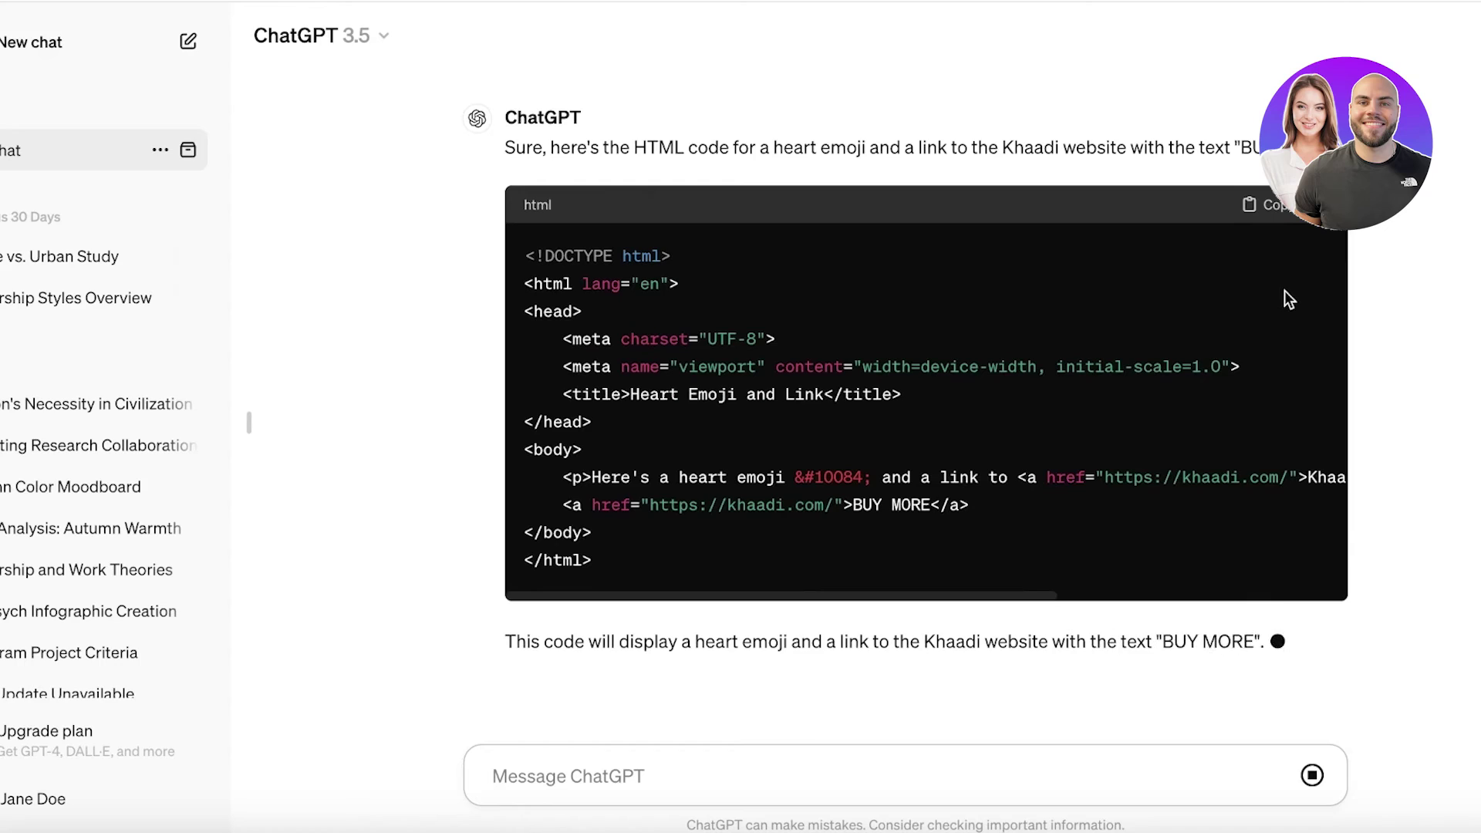
click(1272, 204)
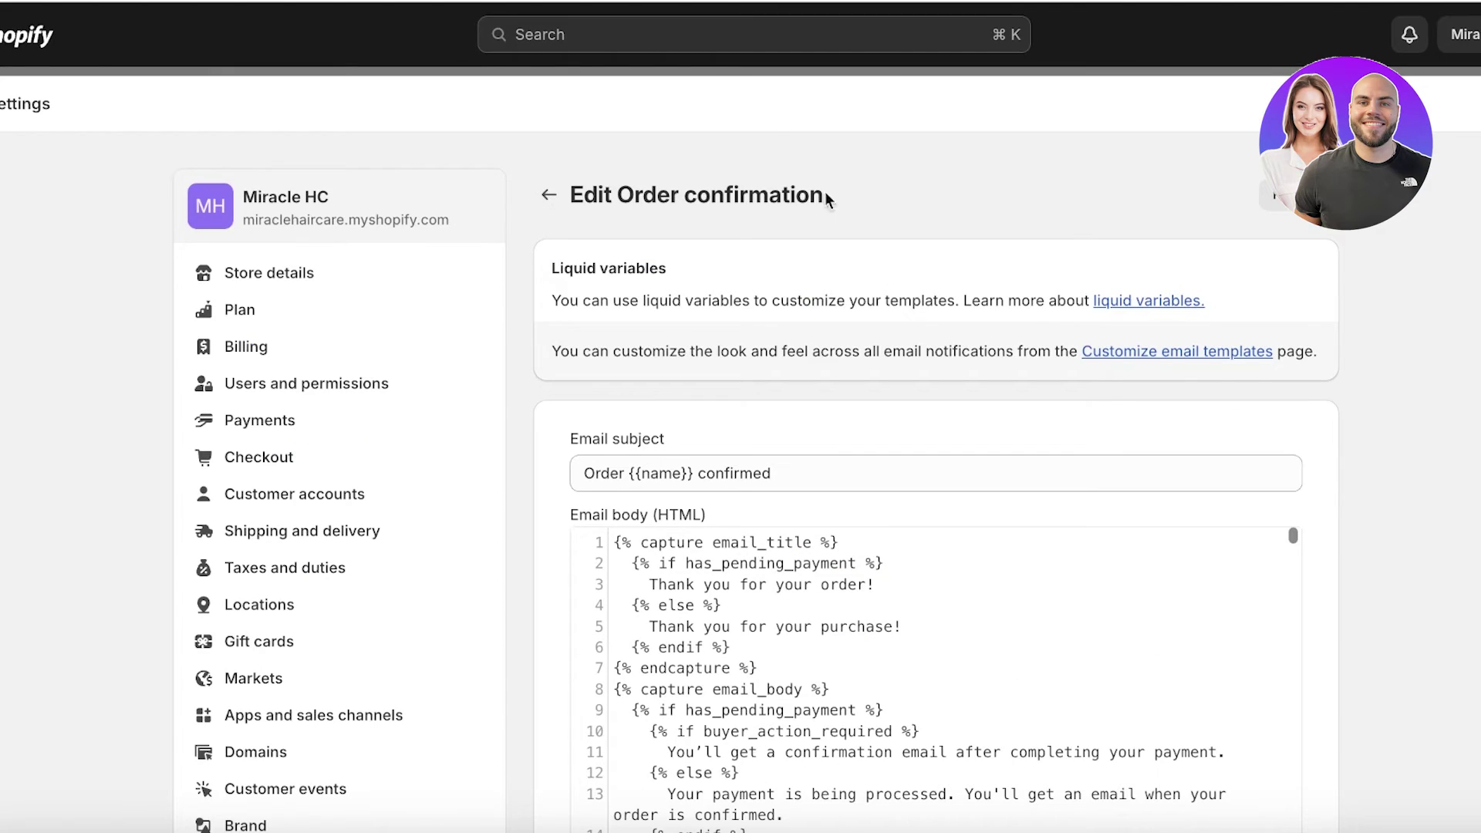
- Paste the heart emoji and BUY MORE link HTML before the closing </table> tag and save
scroll(831, 483, down, 20)
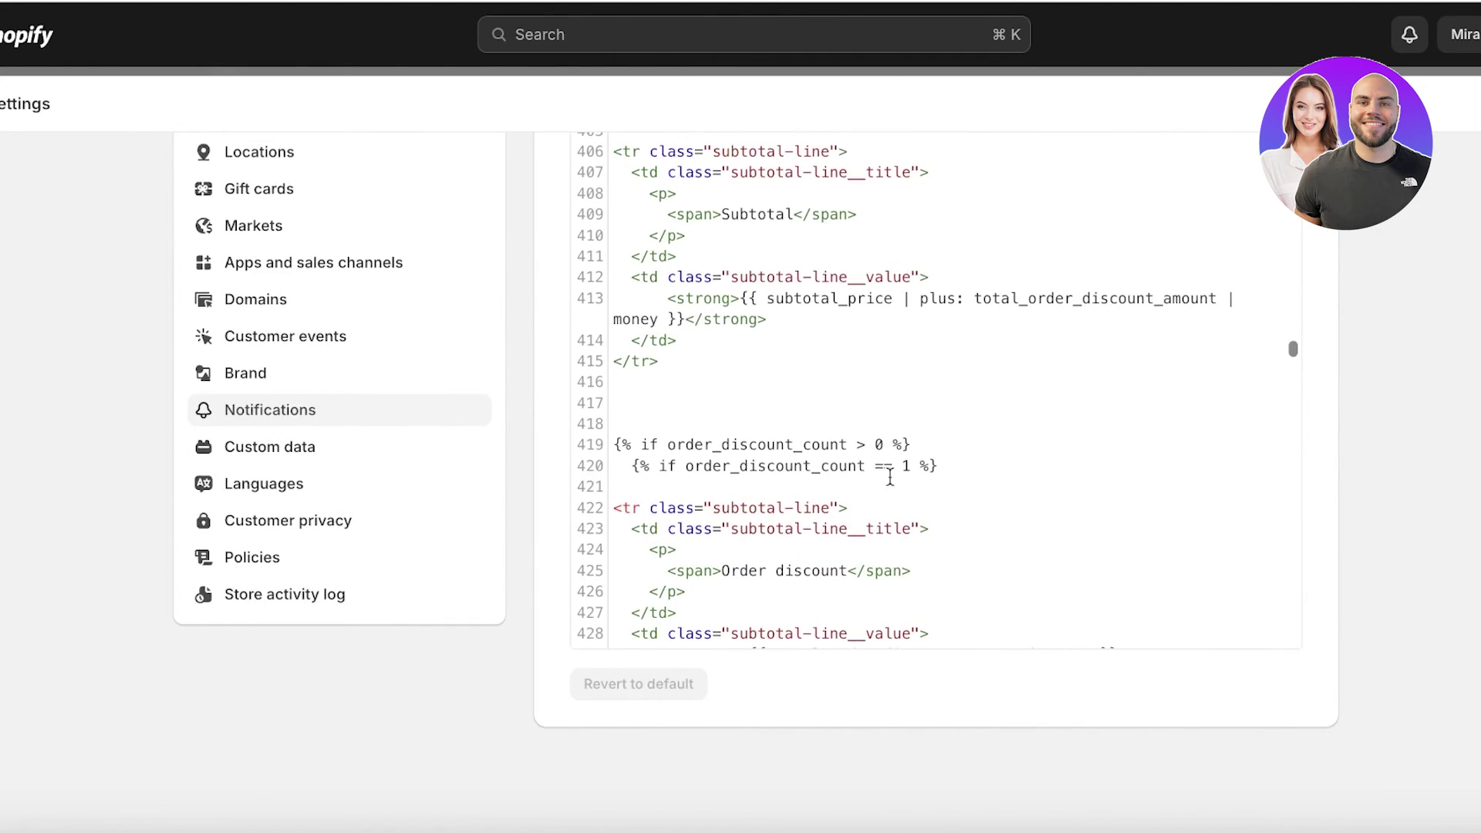
drag(1292, 351, 1178, 718)
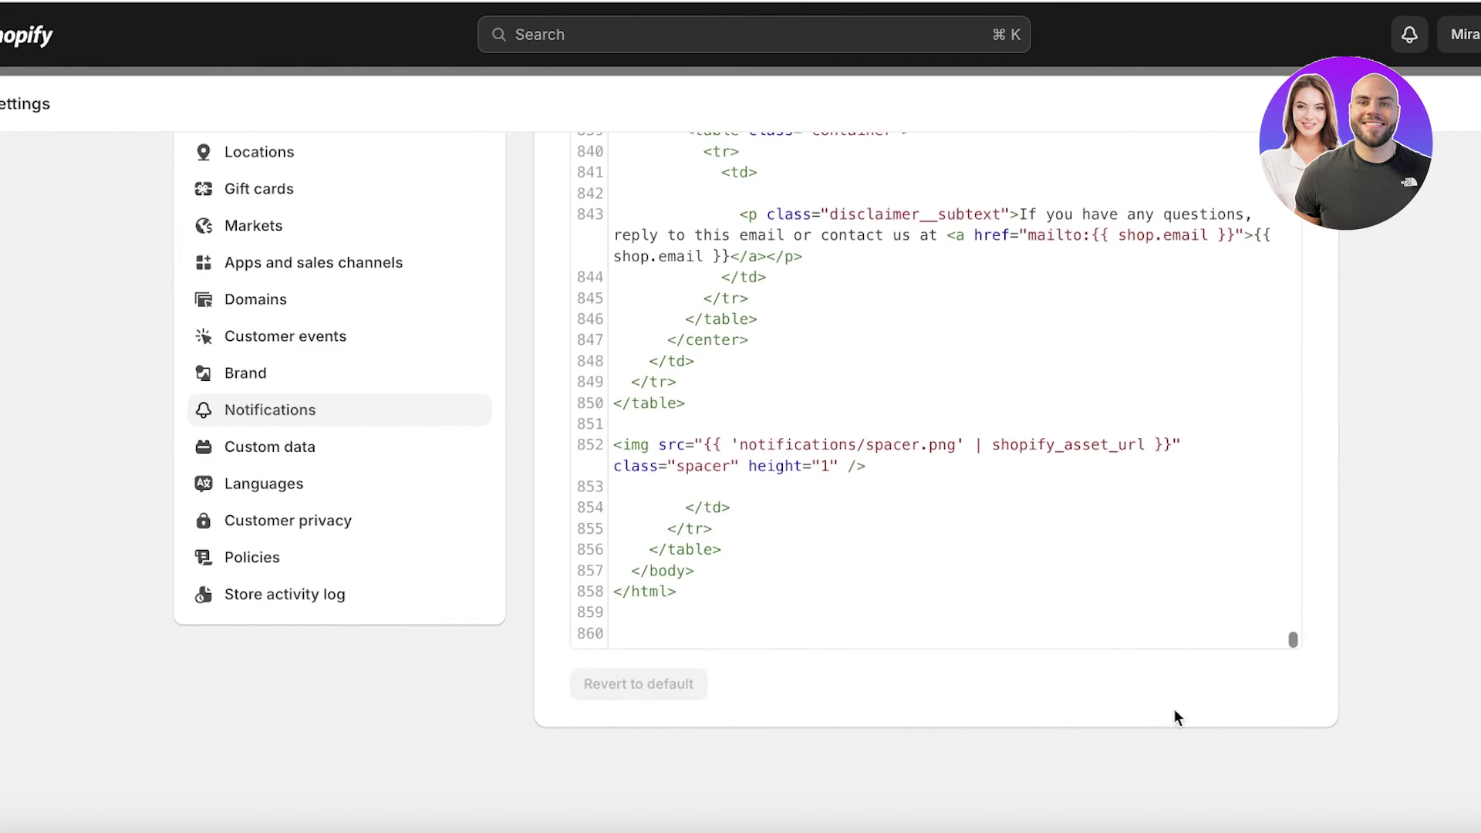
click(715, 615)
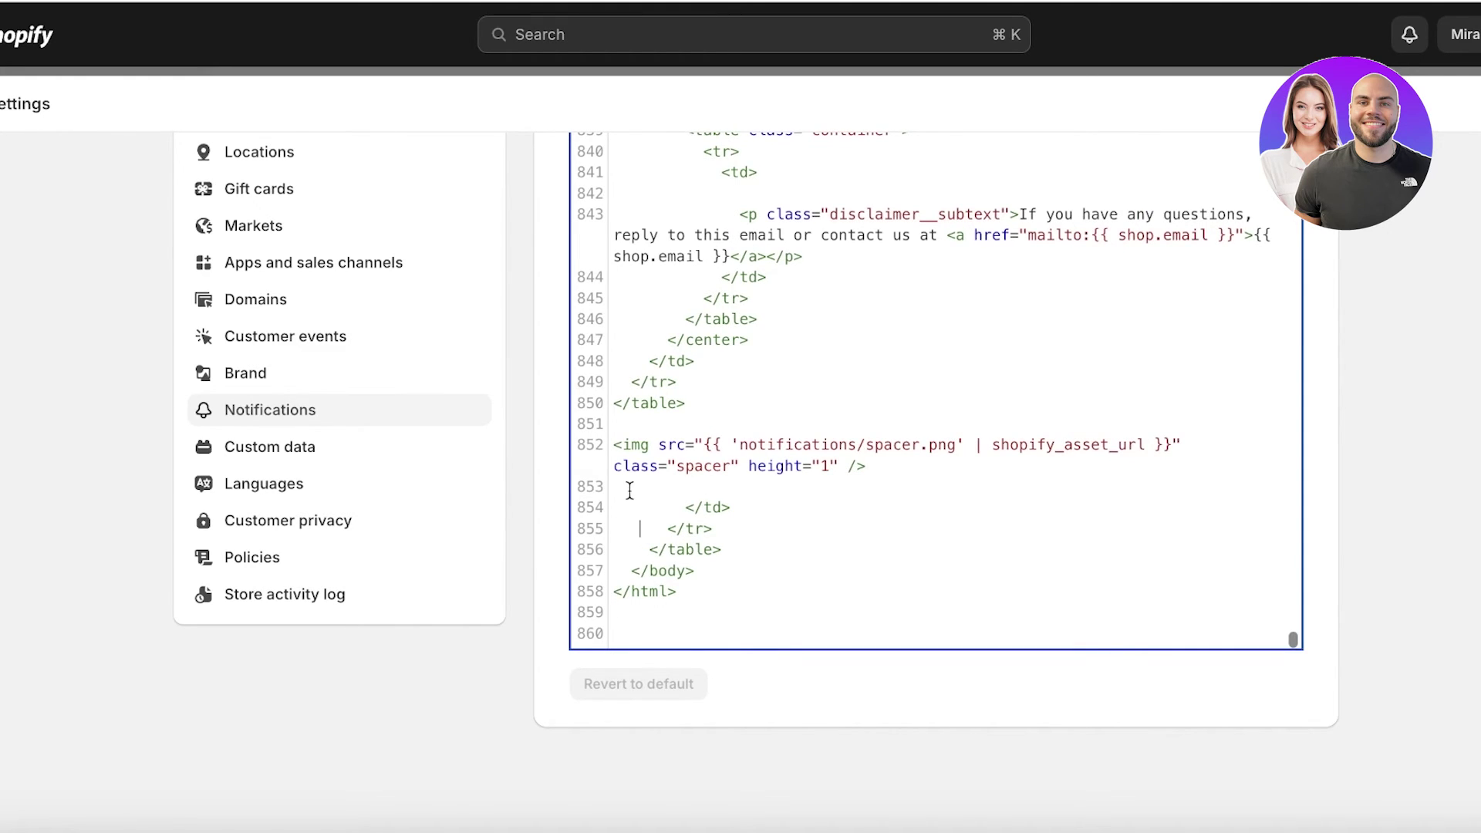
click(630, 549)
key(Return)
key(Return)
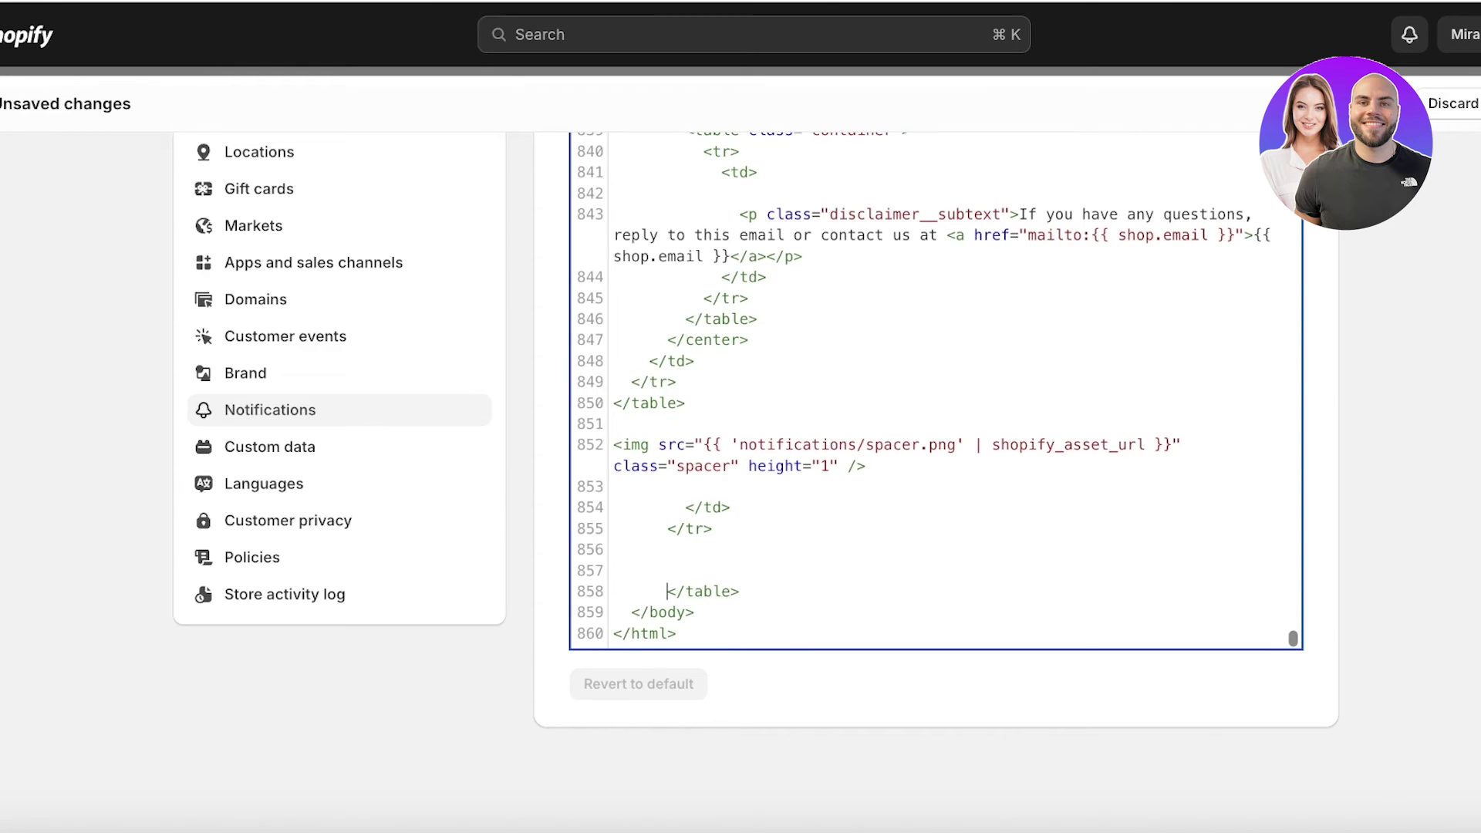
key(Return)
key(Return)
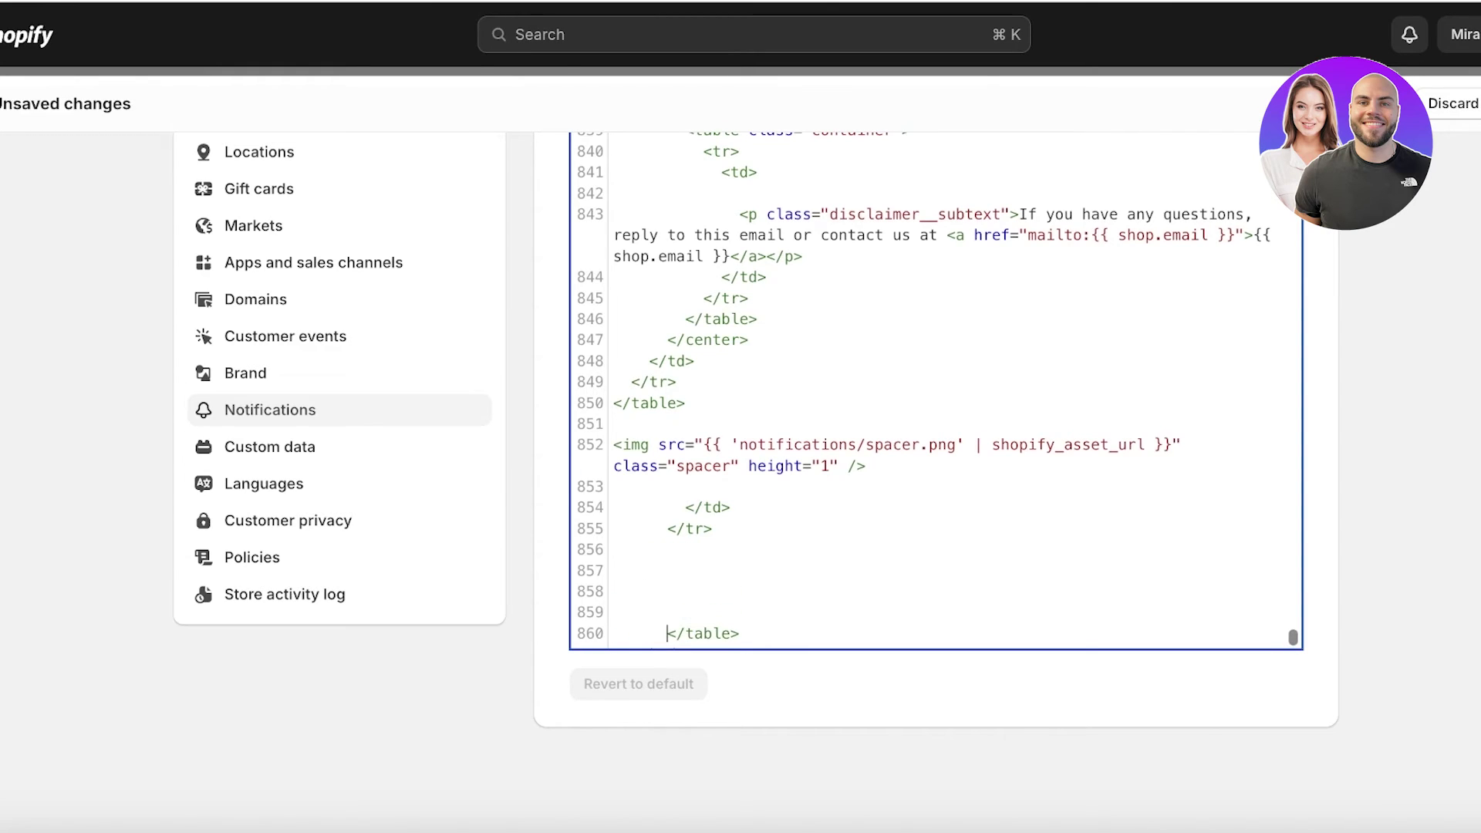
scroll(675, 577, down, 2)
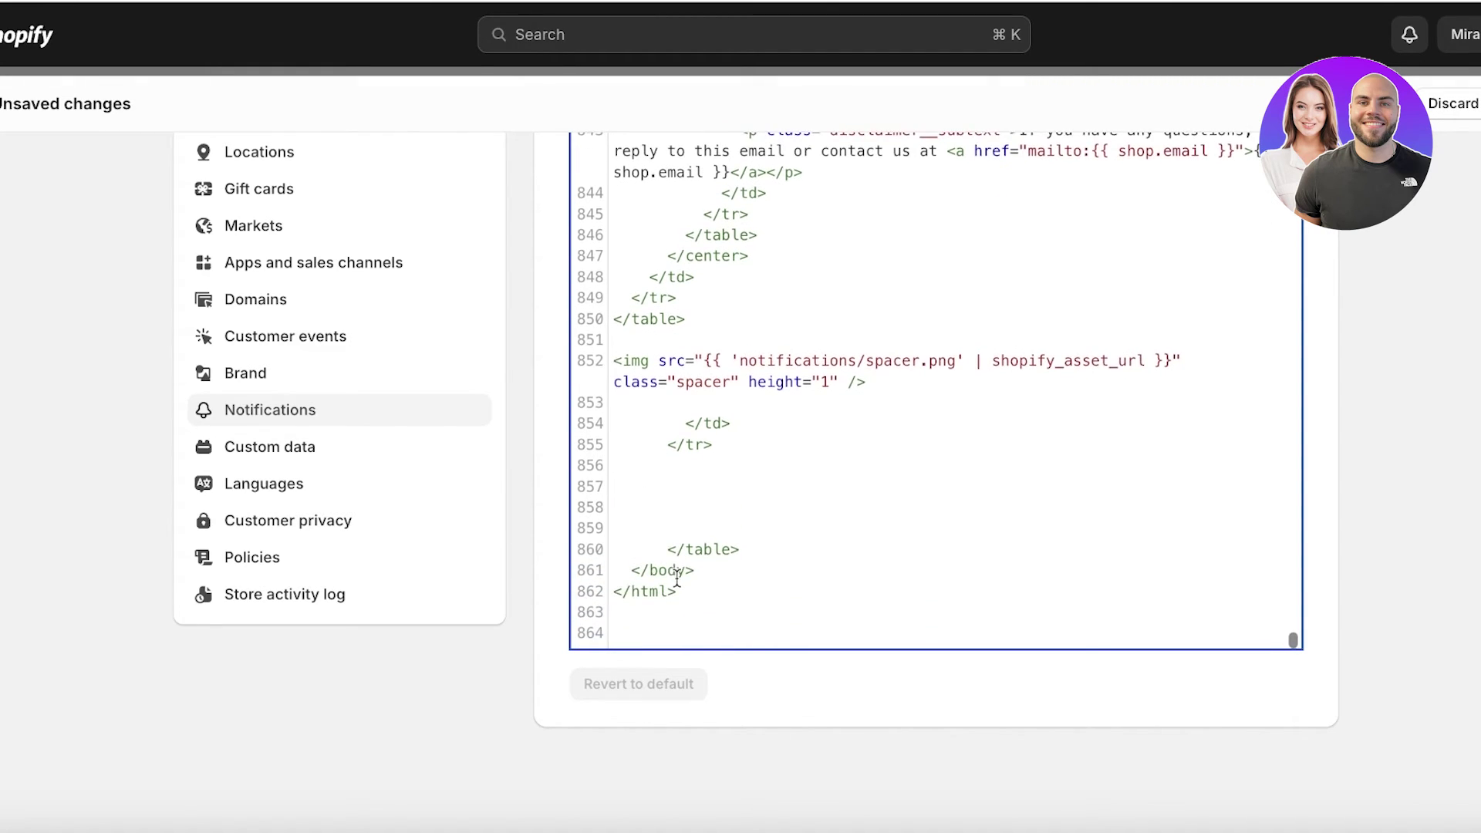
key(super+v)
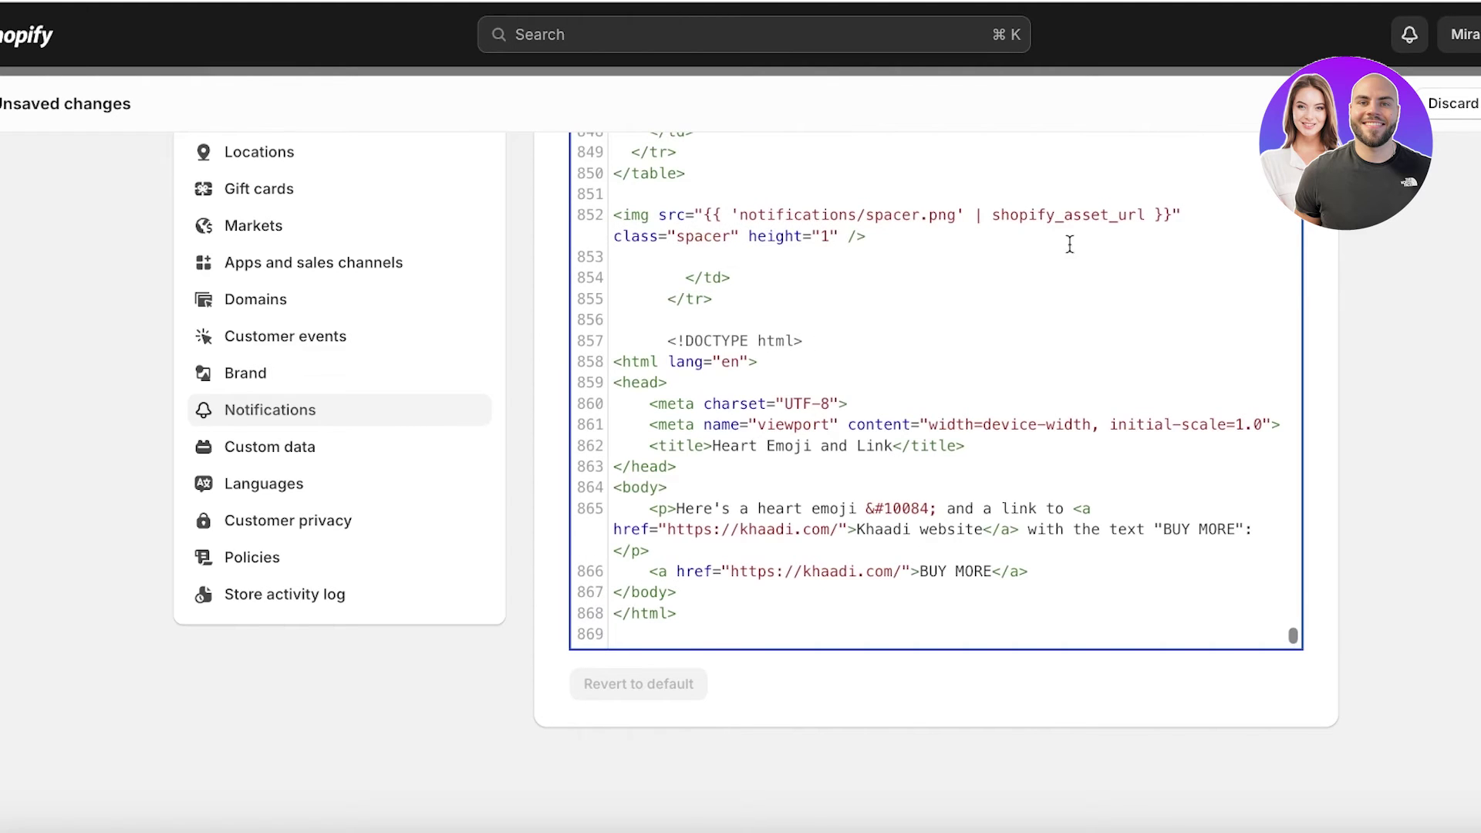
key(super+s)
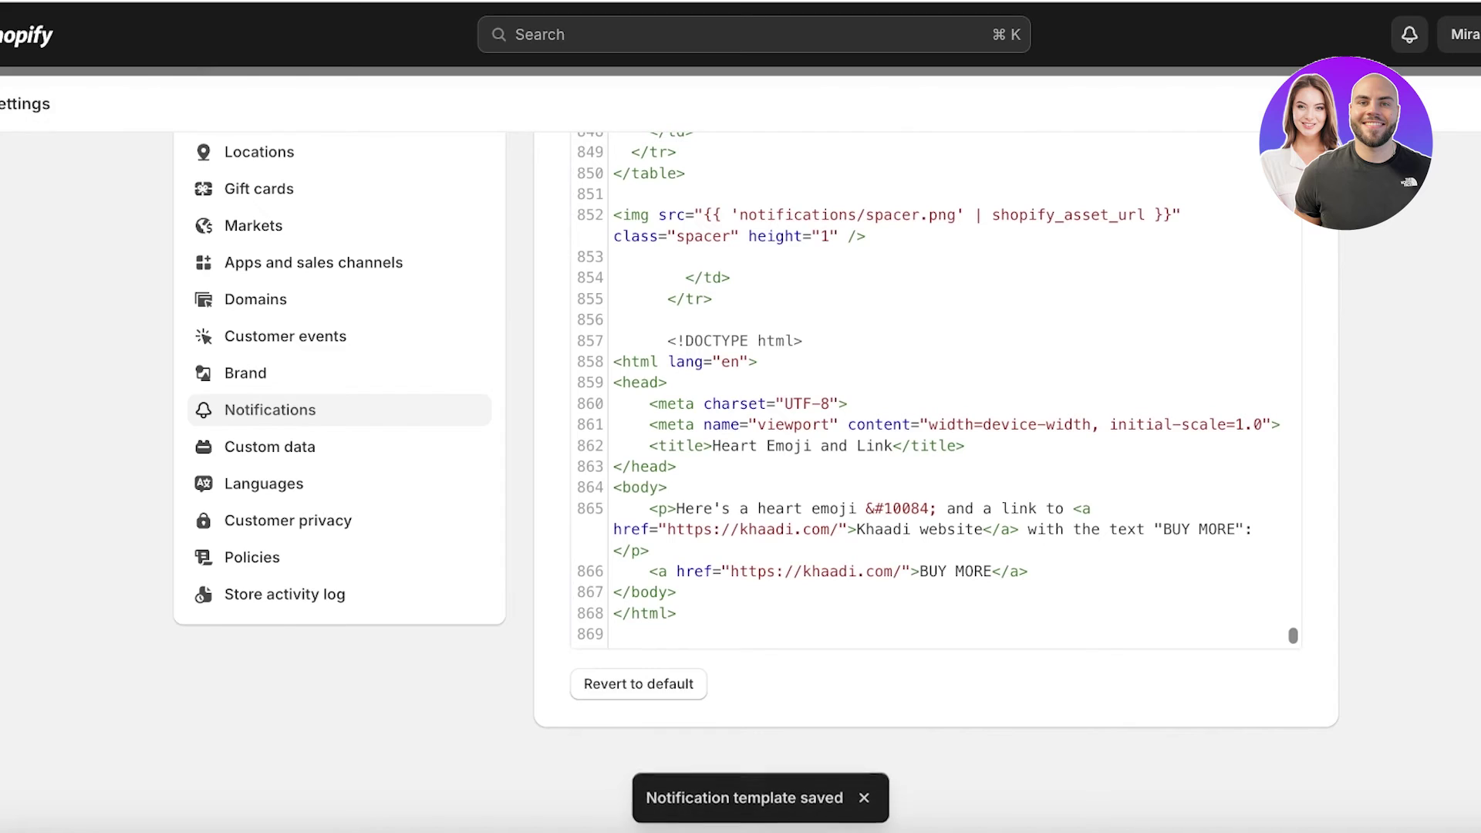
scroll(630, 264, up, 20)
scroll(630, 264, up, 10)
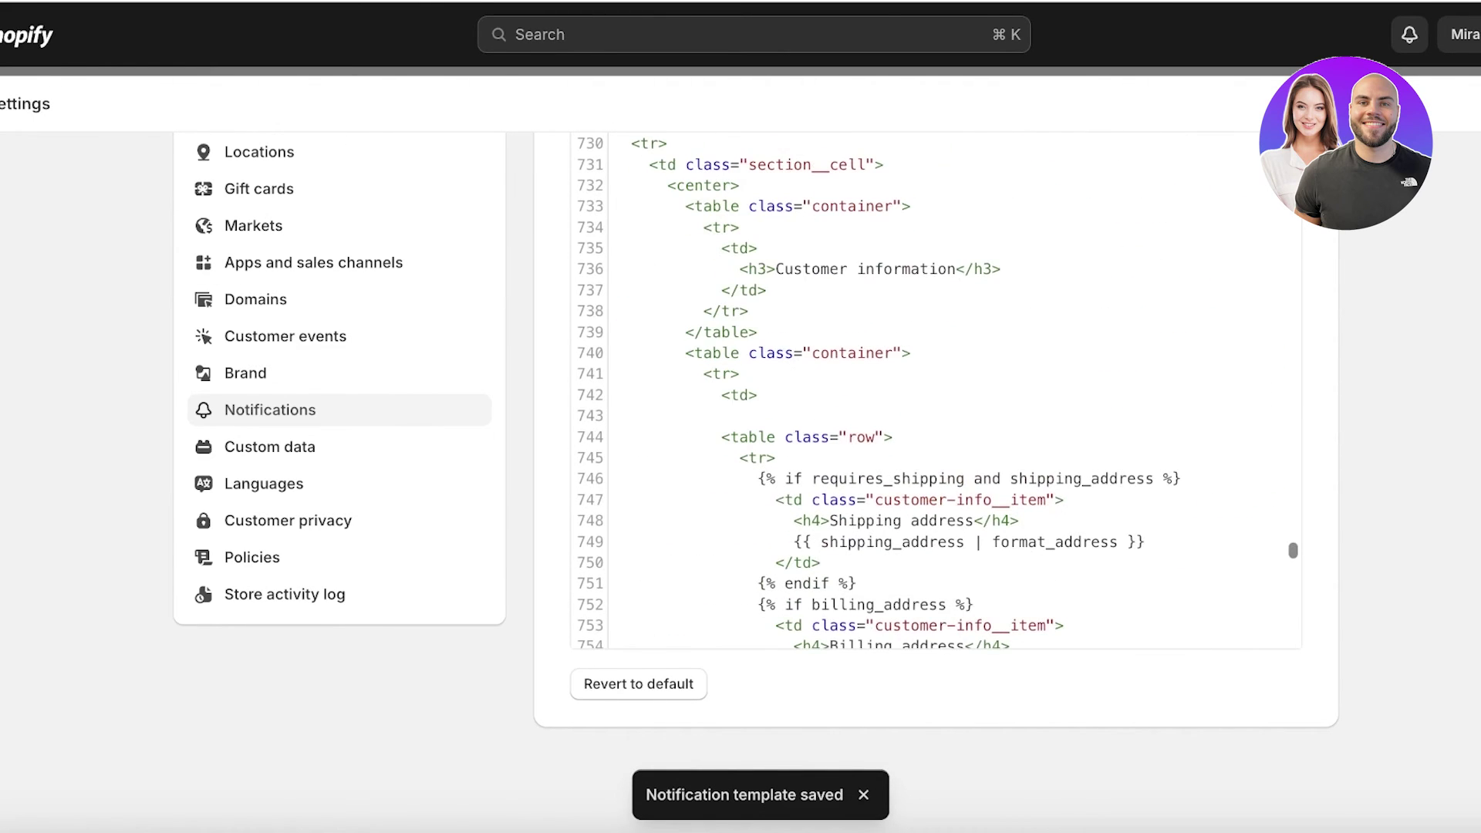
scroll(1362, 370, up, 10)
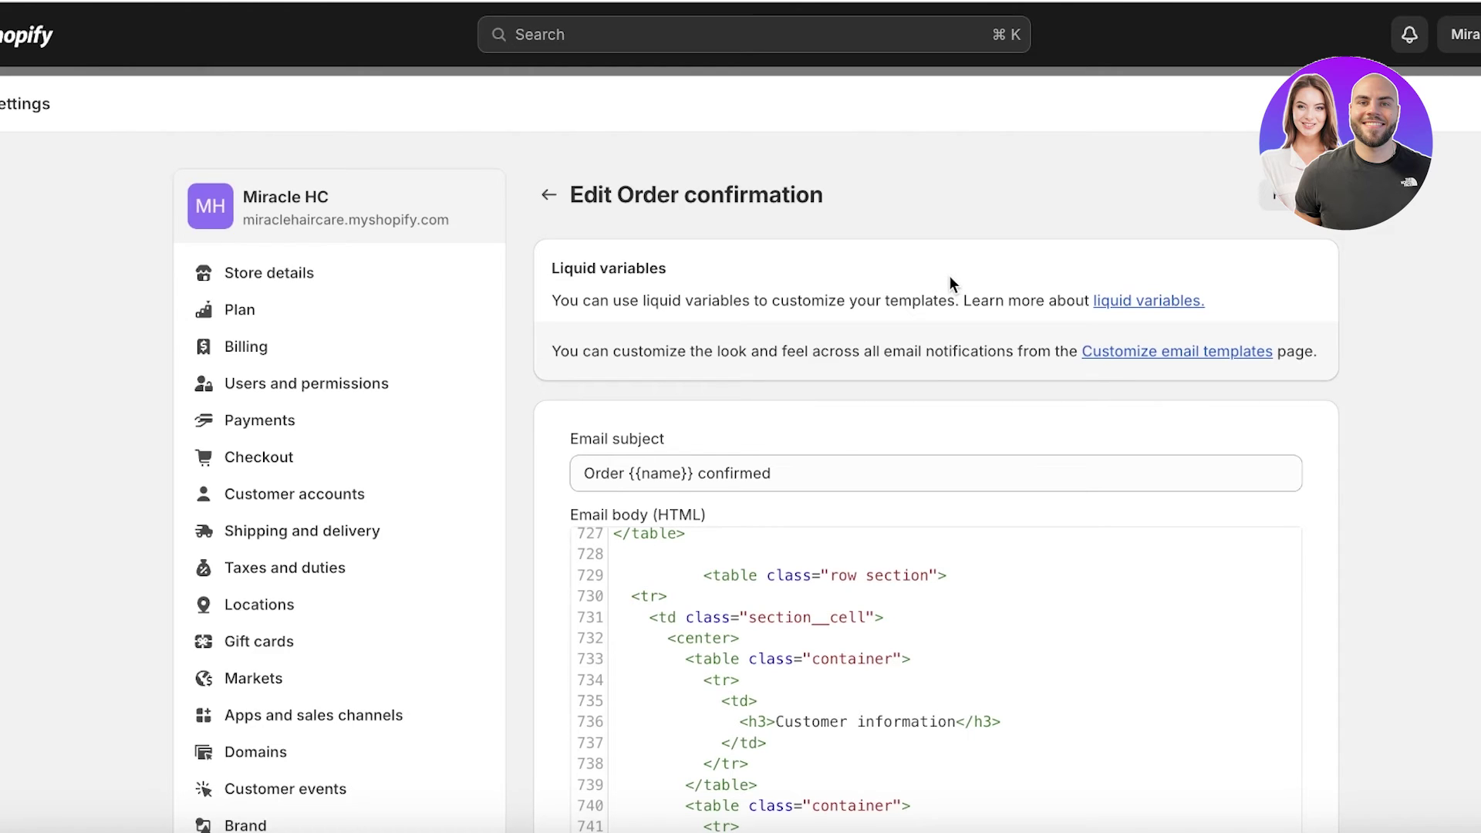
scroll(1262, 258, down, 3)
scroll(1262, 257, up, 3)
click(1288, 194)
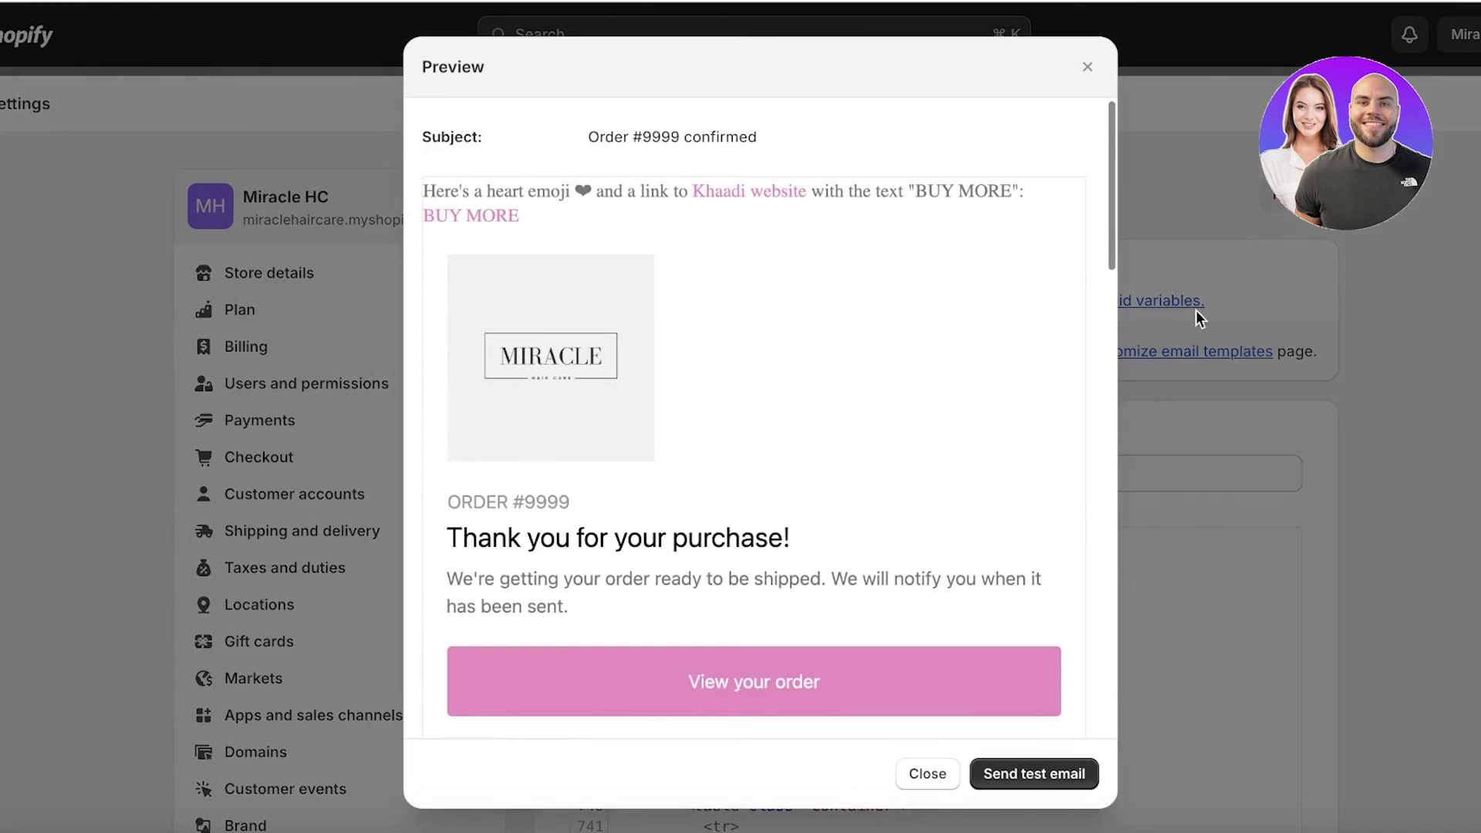
scroll(902, 296, down, 15)
scroll(901, 302, up, 10)
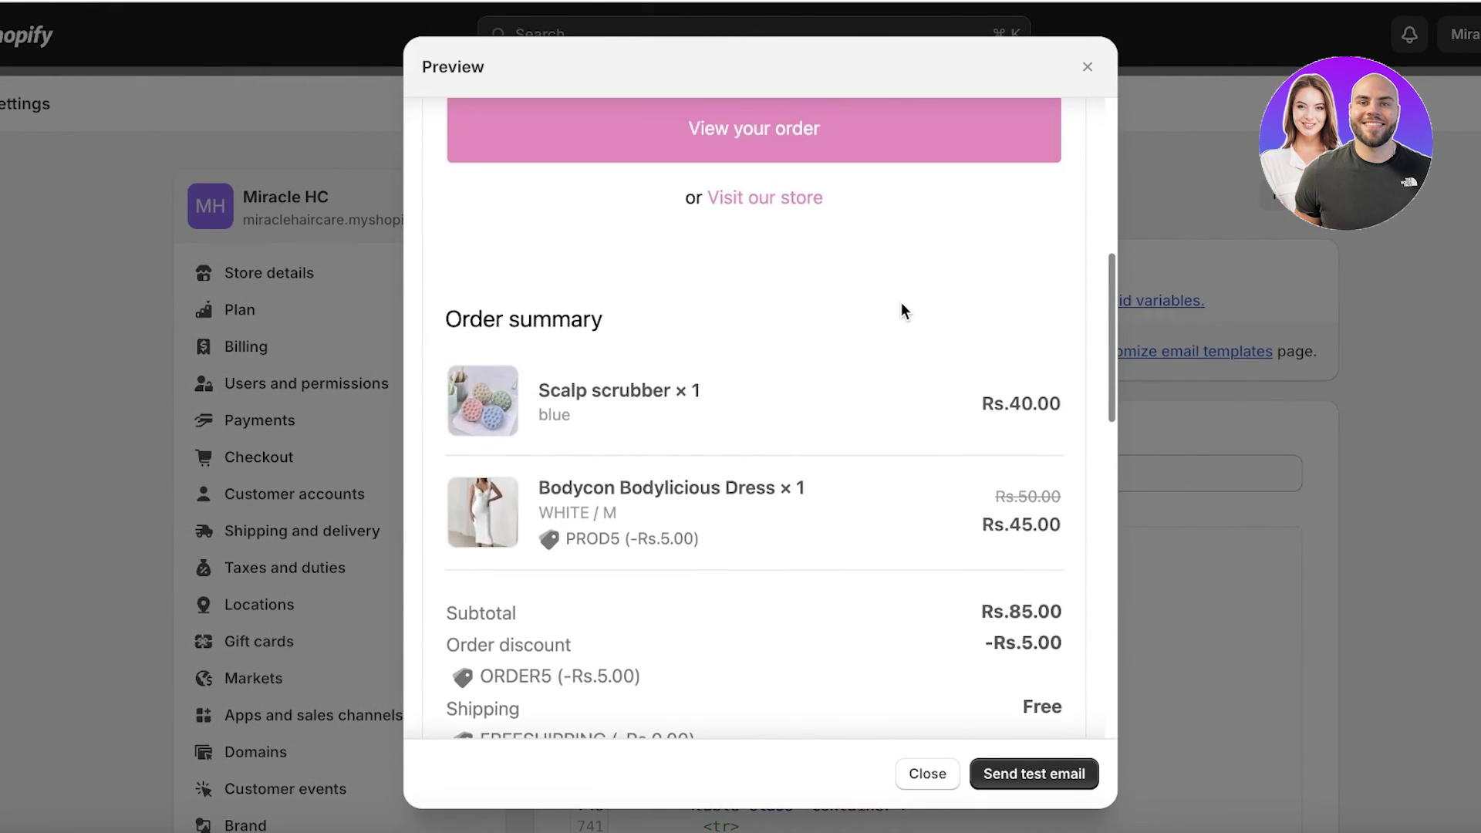
scroll(900, 309, up, 5)
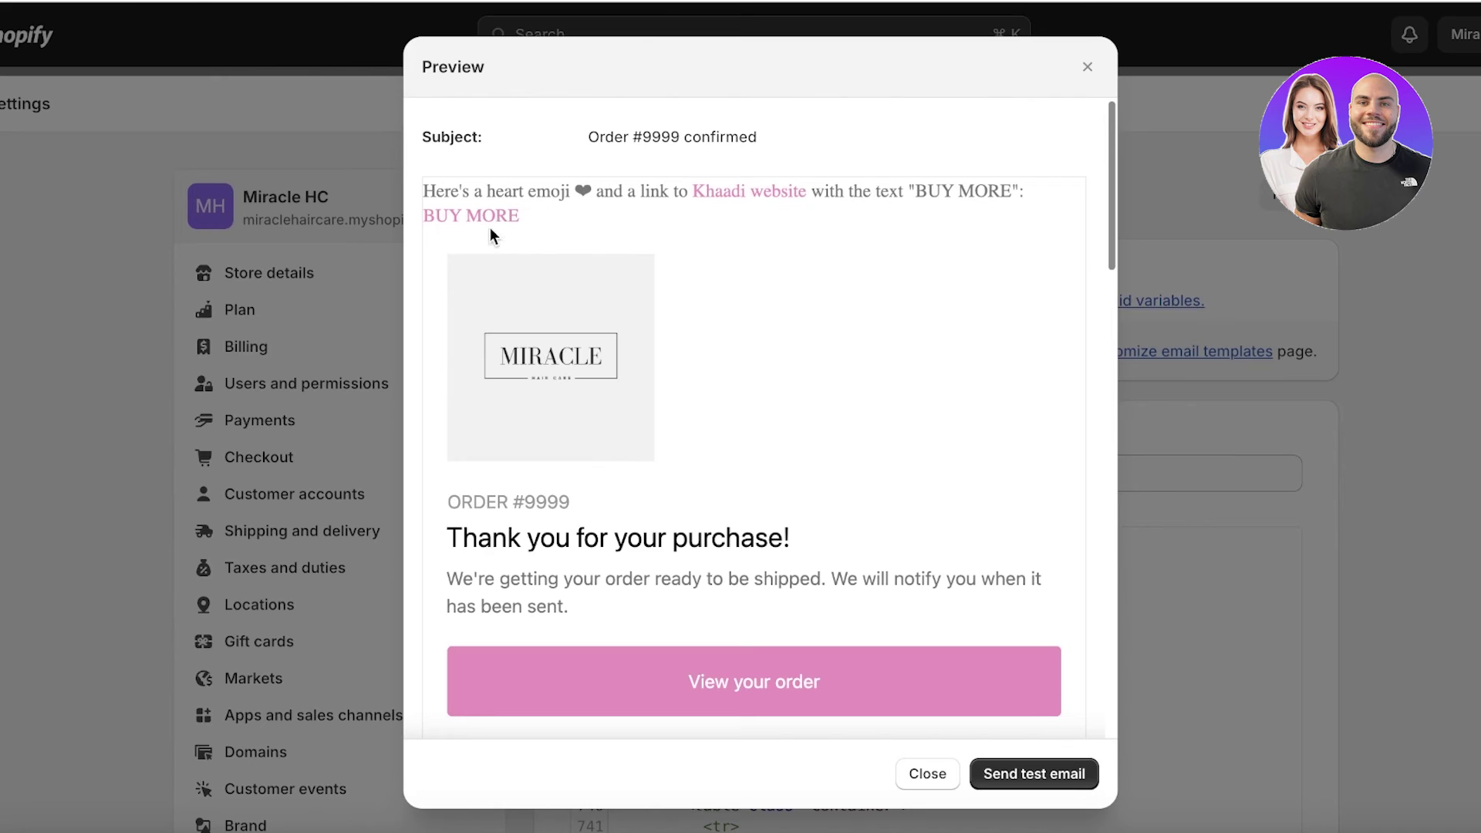
scroll(629, 266, down, 7)
scroll(710, 258, up, 7)
scroll(725, 348, down, 15)
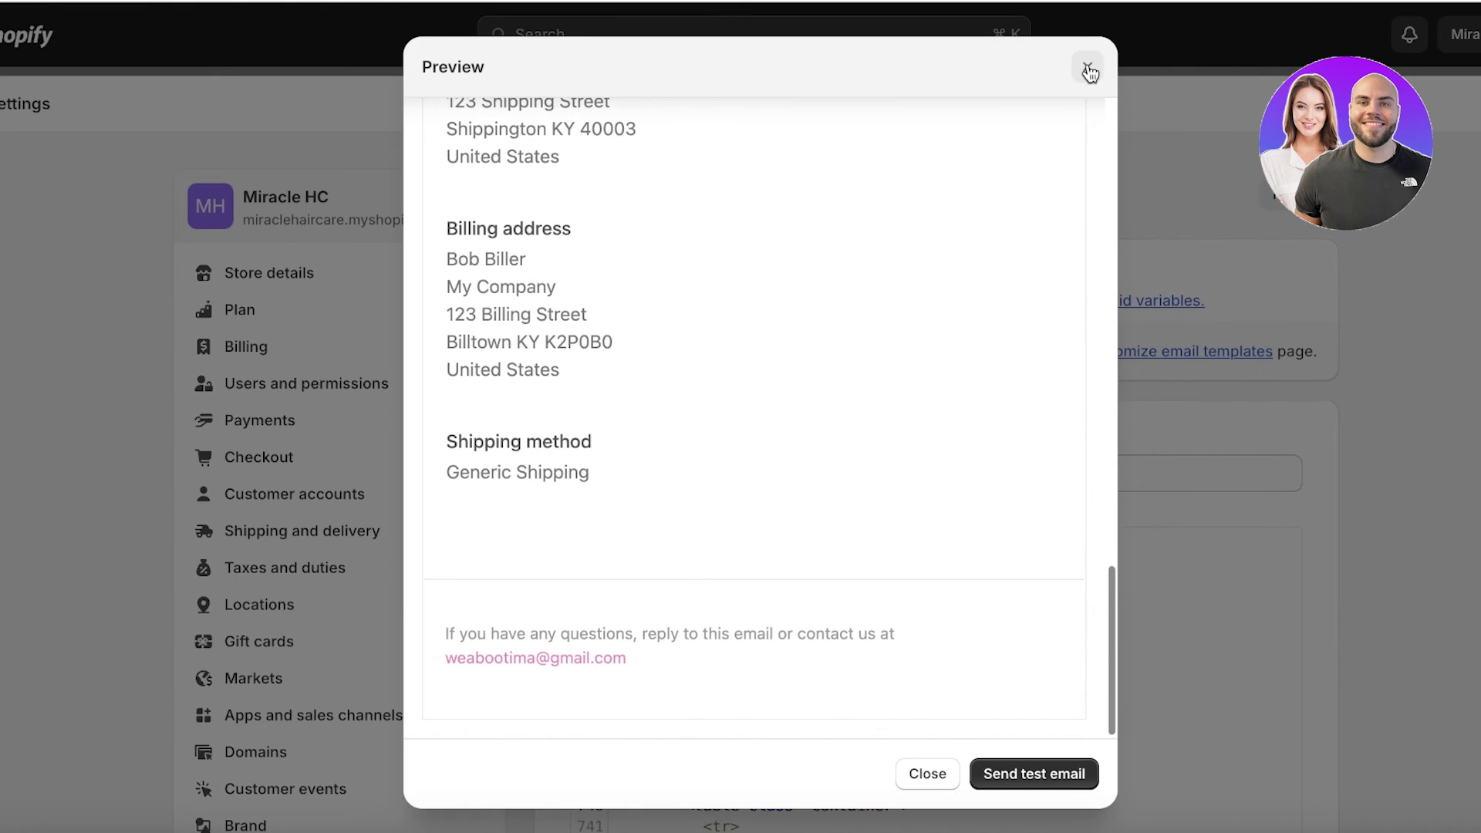
scroll(879, 233, up, 15)
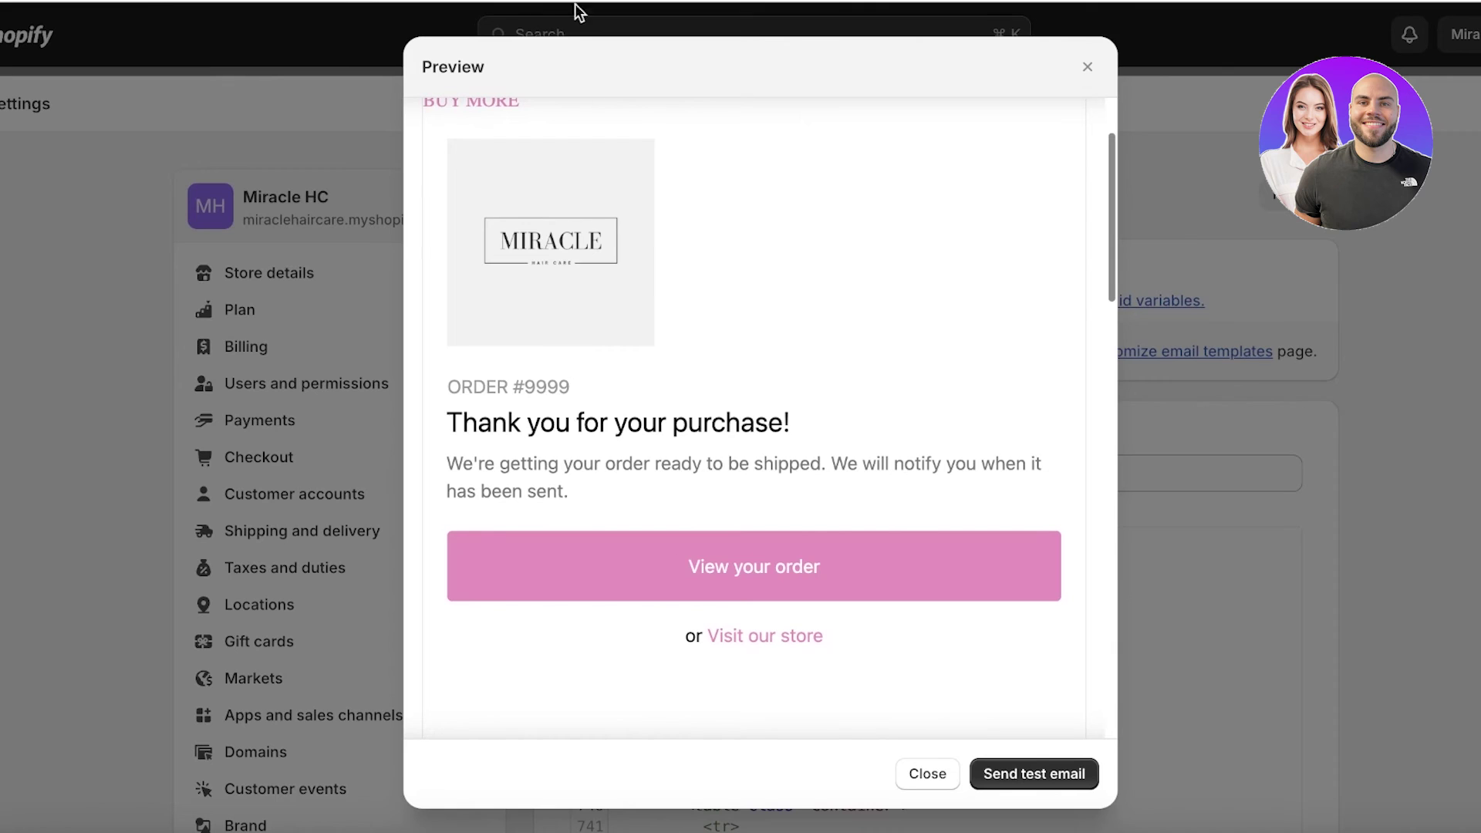
scroll(910, 284, up, 3)
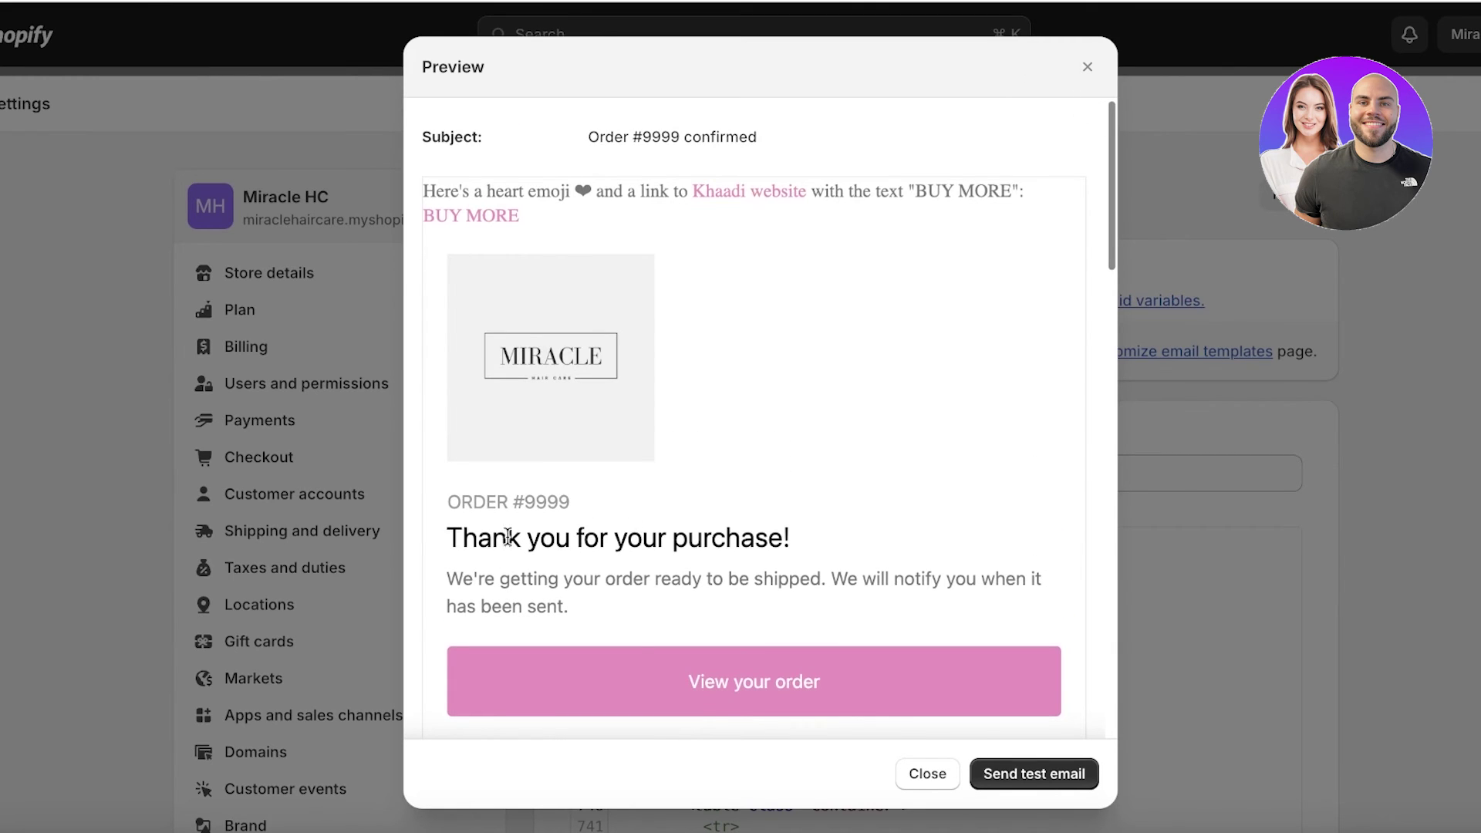
scroll(462, 521, down, 2)
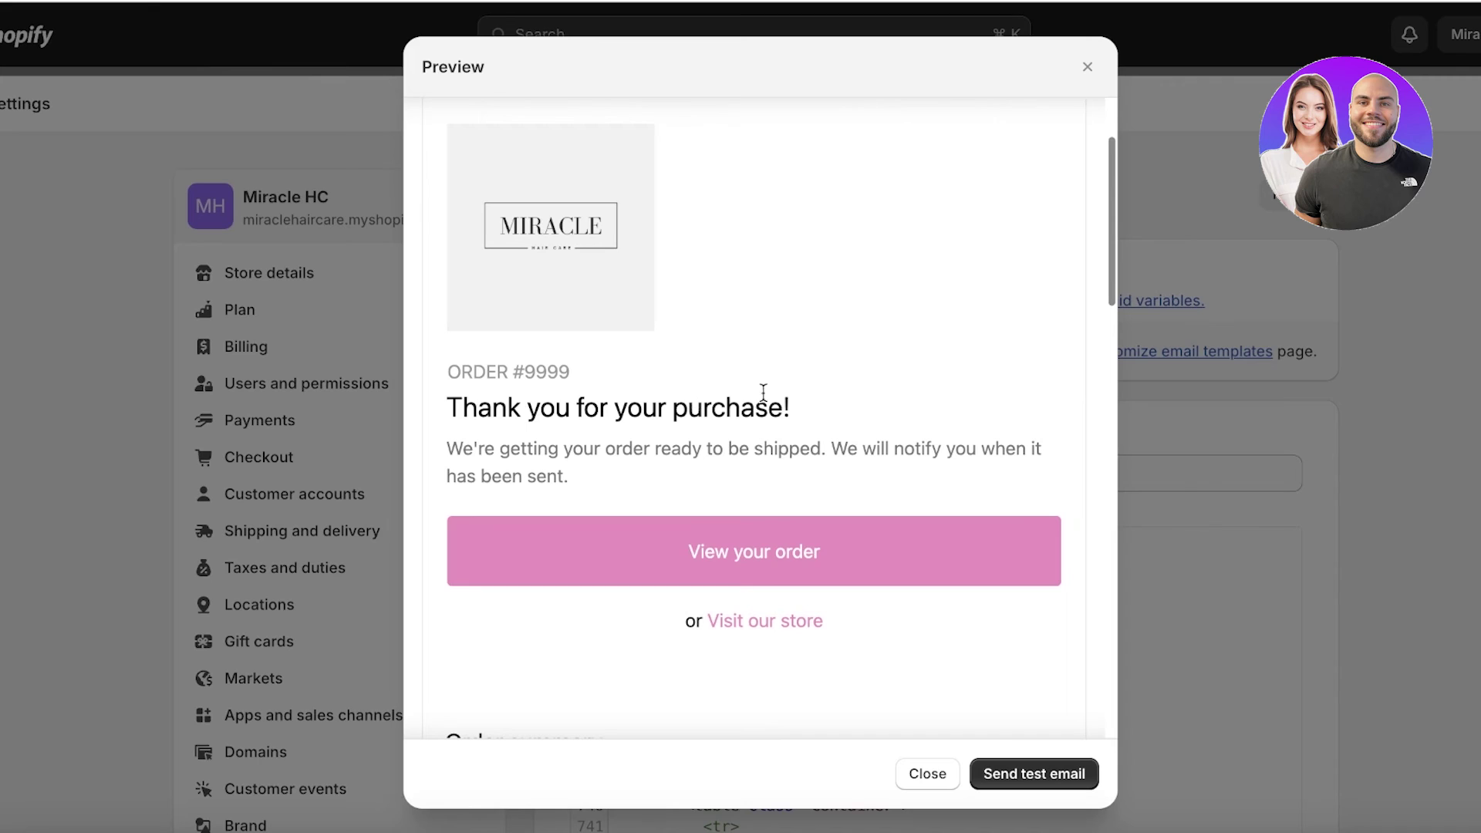
click(1087, 67)
- Add ' with Miracle Haire Care' before the heading's '!', save, and preview the email
scroll(774, 611, up, 20)
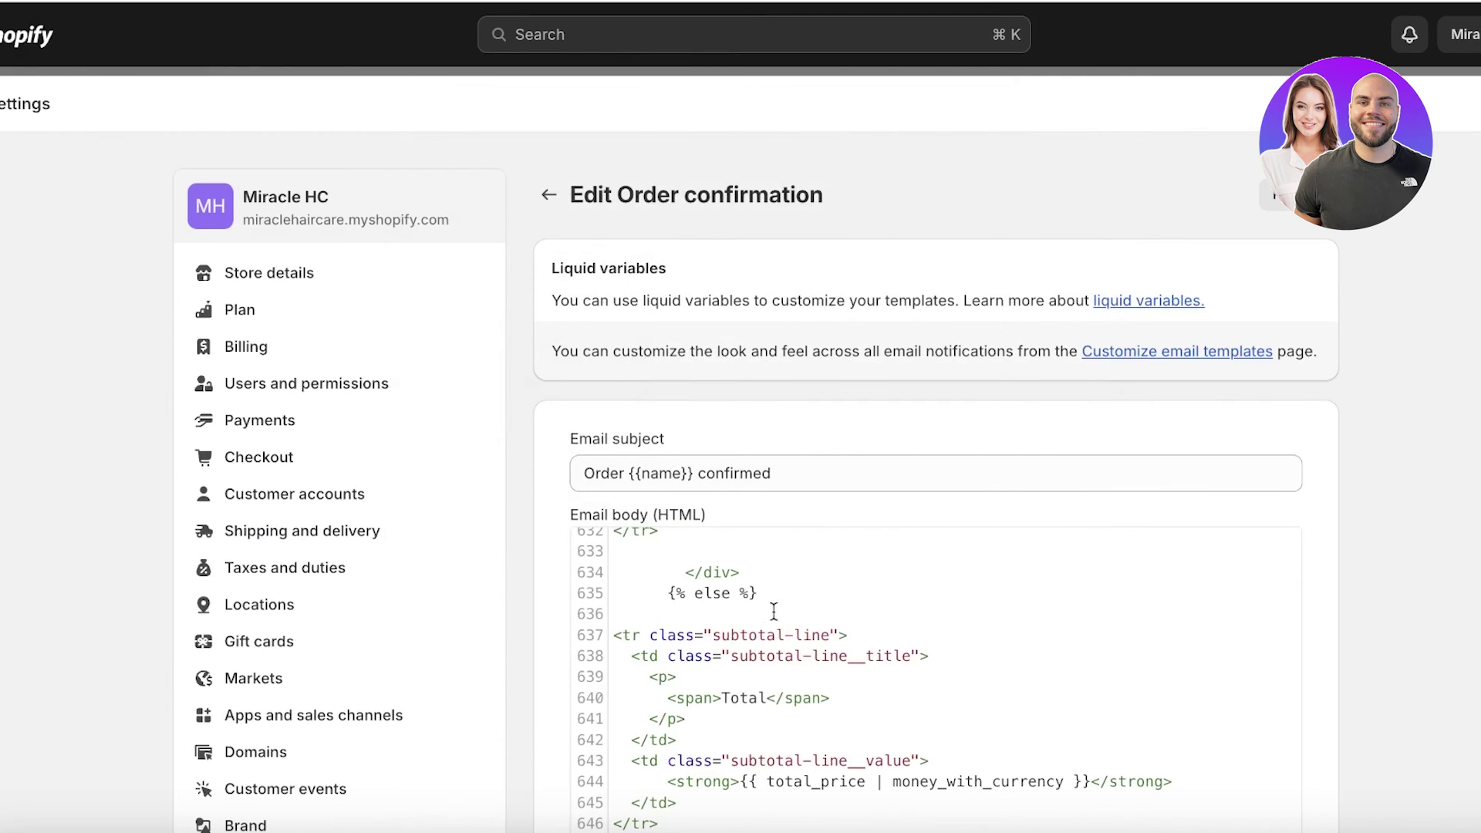
scroll(773, 609, up, 20)
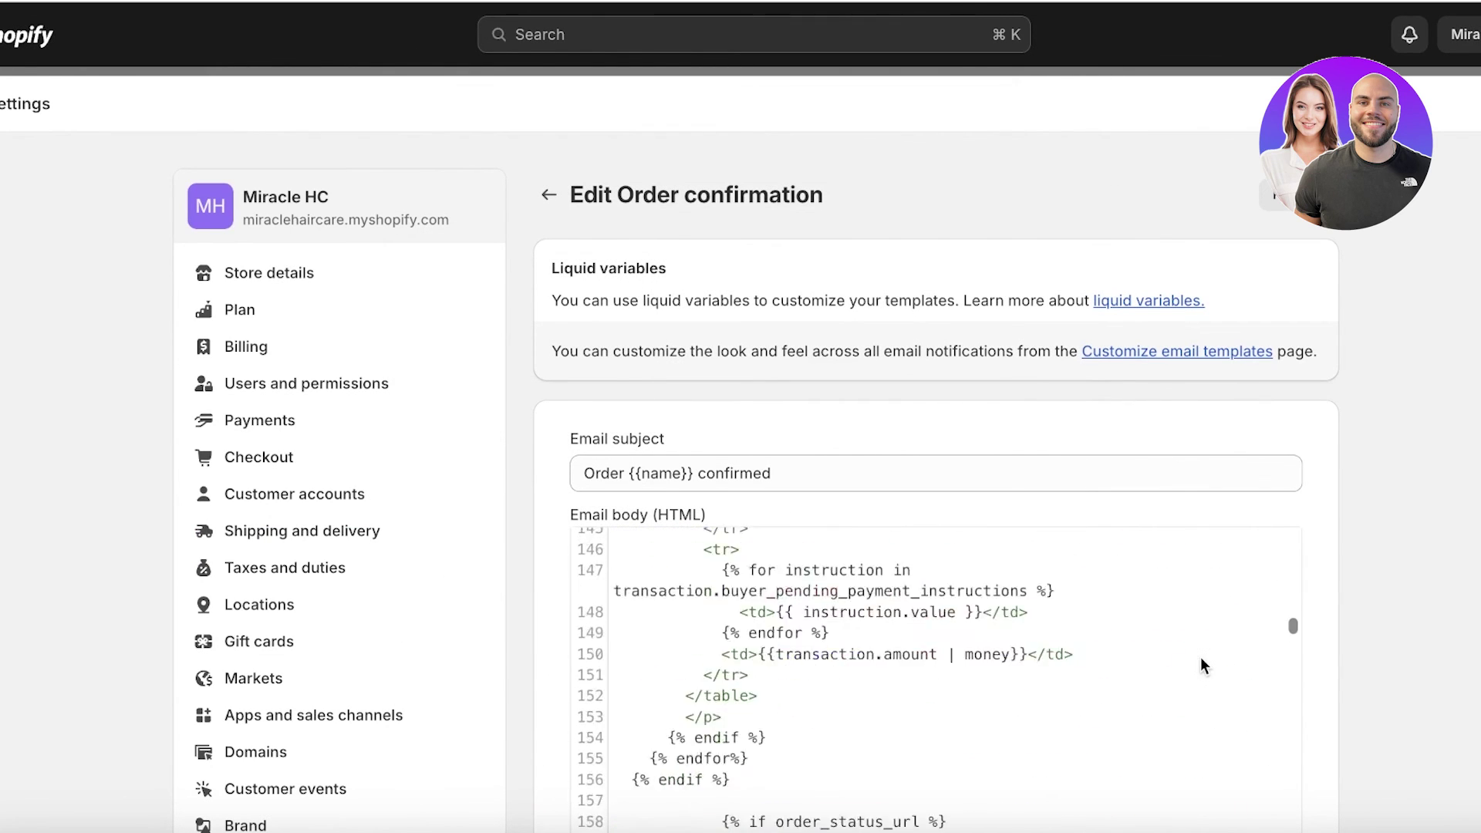
scroll(1441, 529, down, 1)
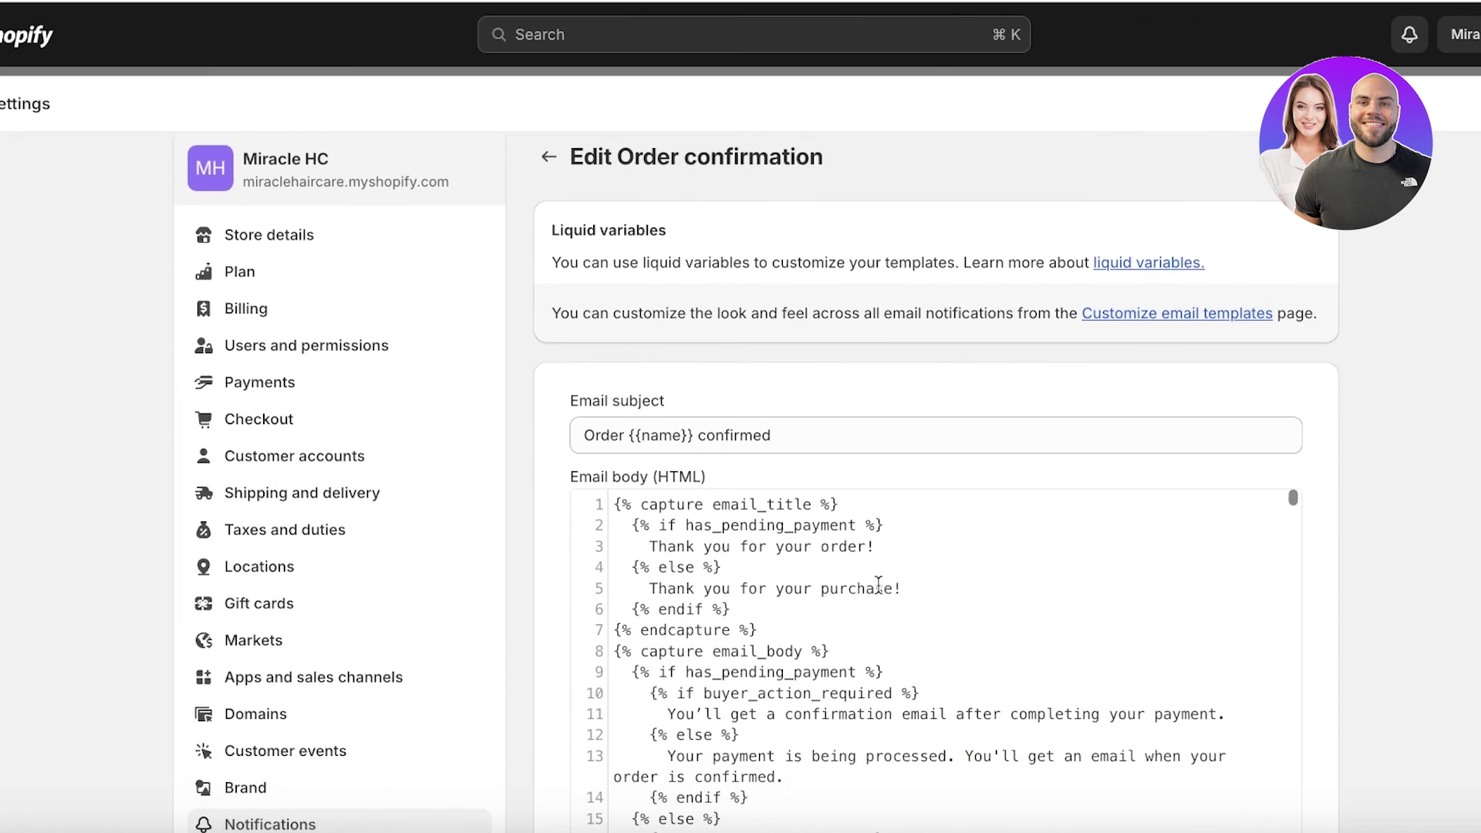
drag(914, 589, 896, 588)
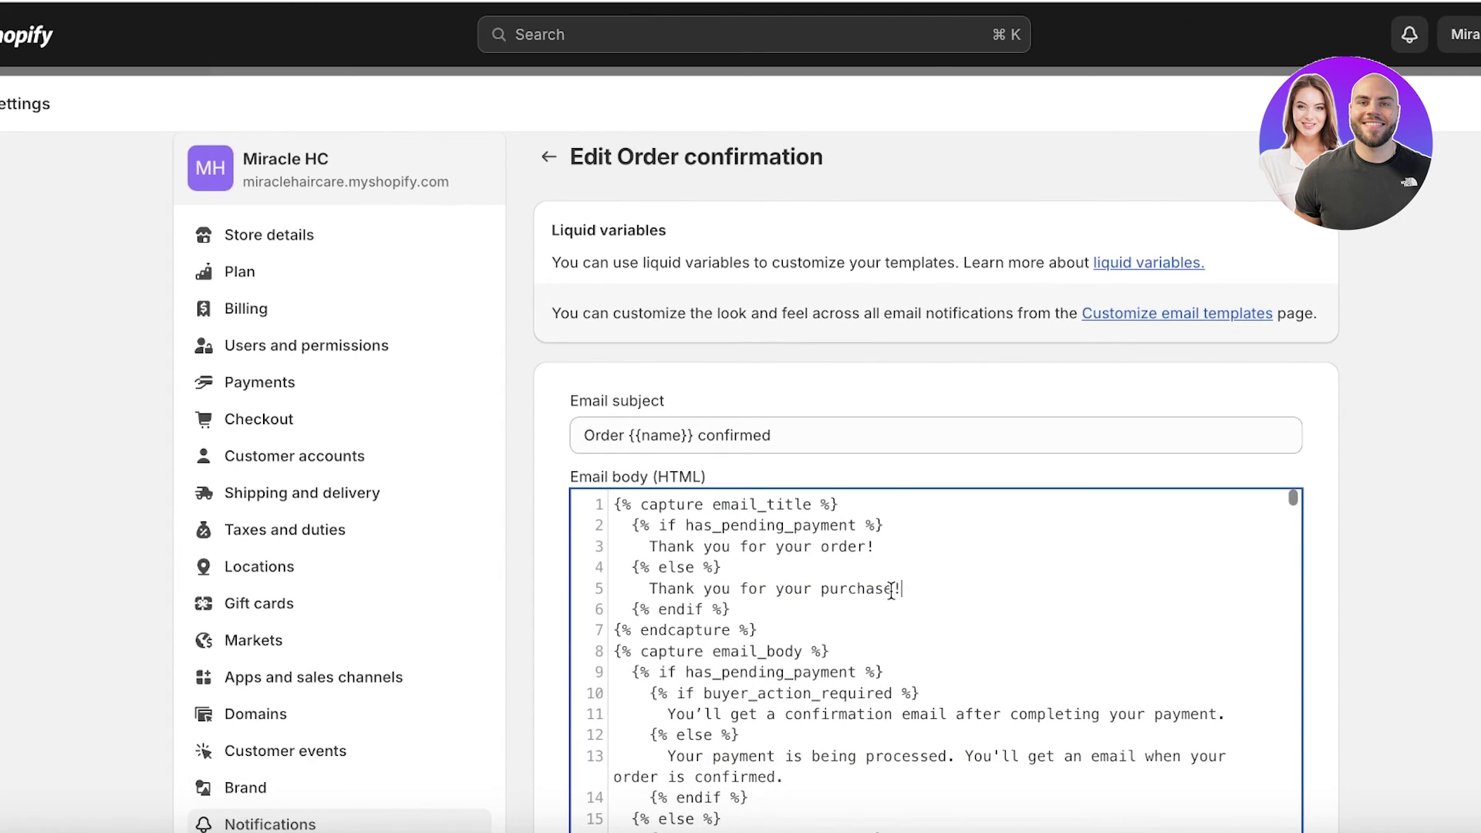
text(with Miracle )
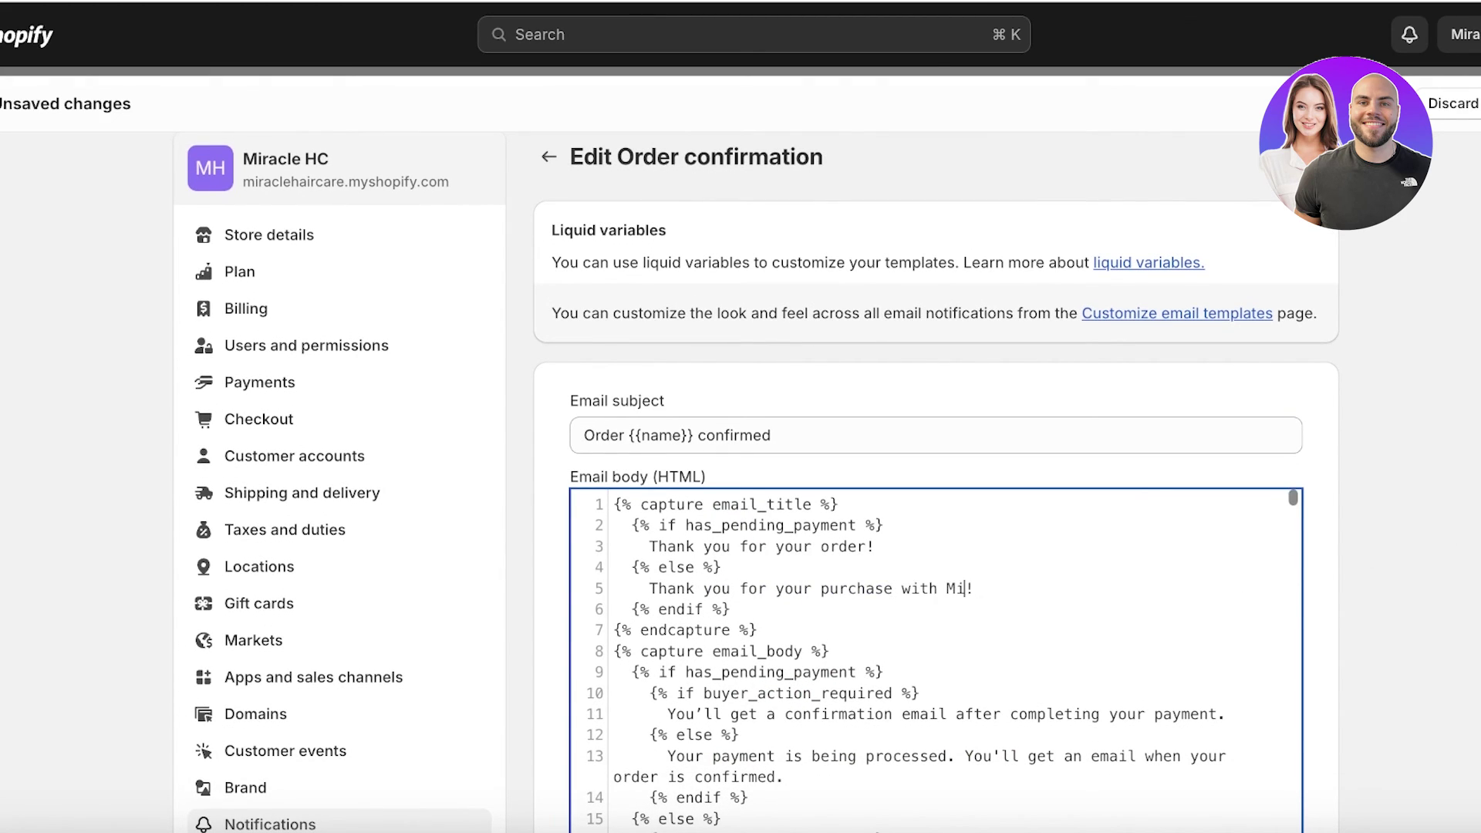
text(Haire Care)
key(super+s)
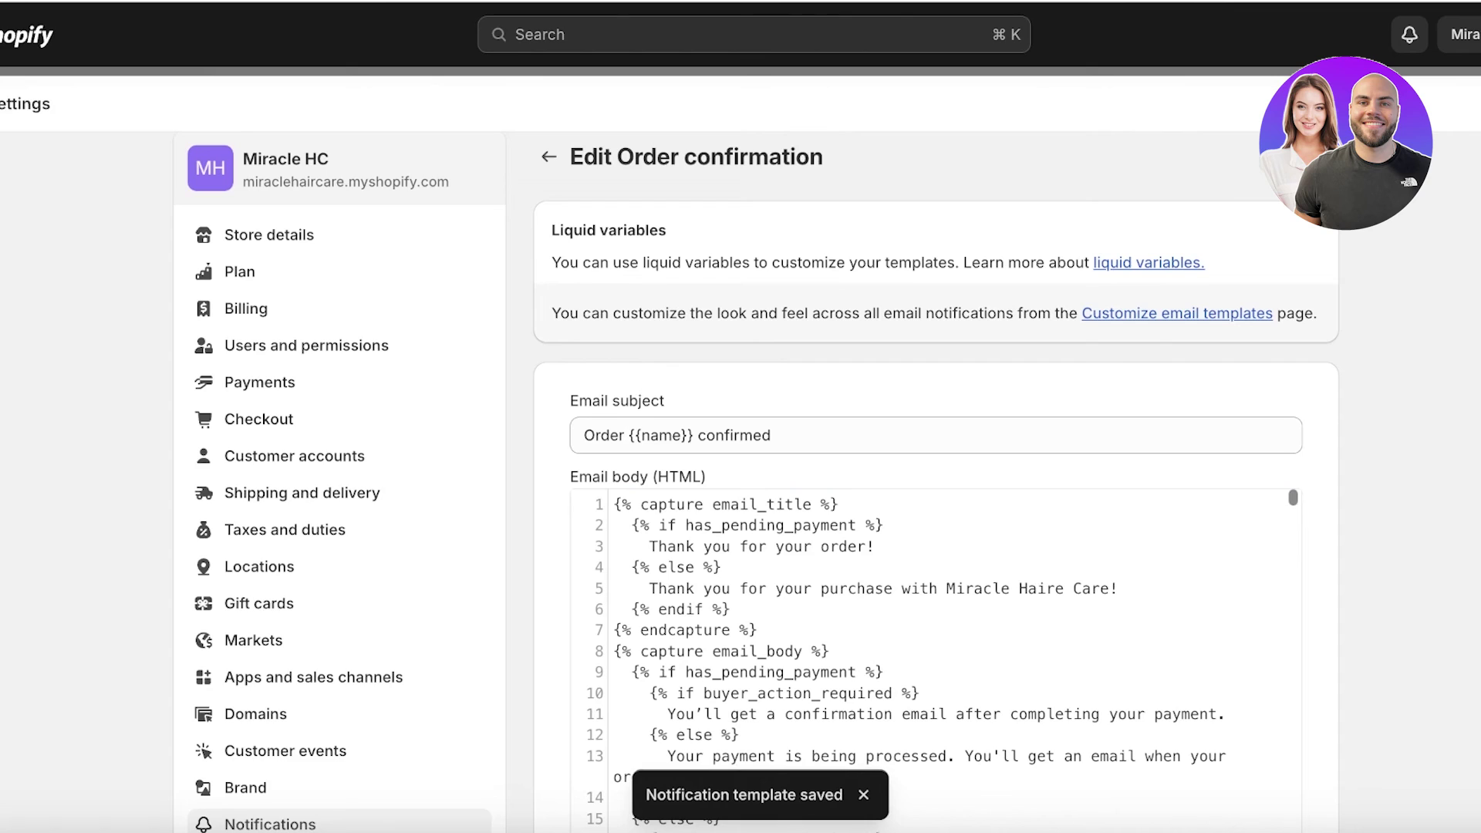
click(1311, 157)
- Check the Miracle Haire Care heading in the preview, then close it and scroll the editor back up
scroll(697, 266, down, 3)
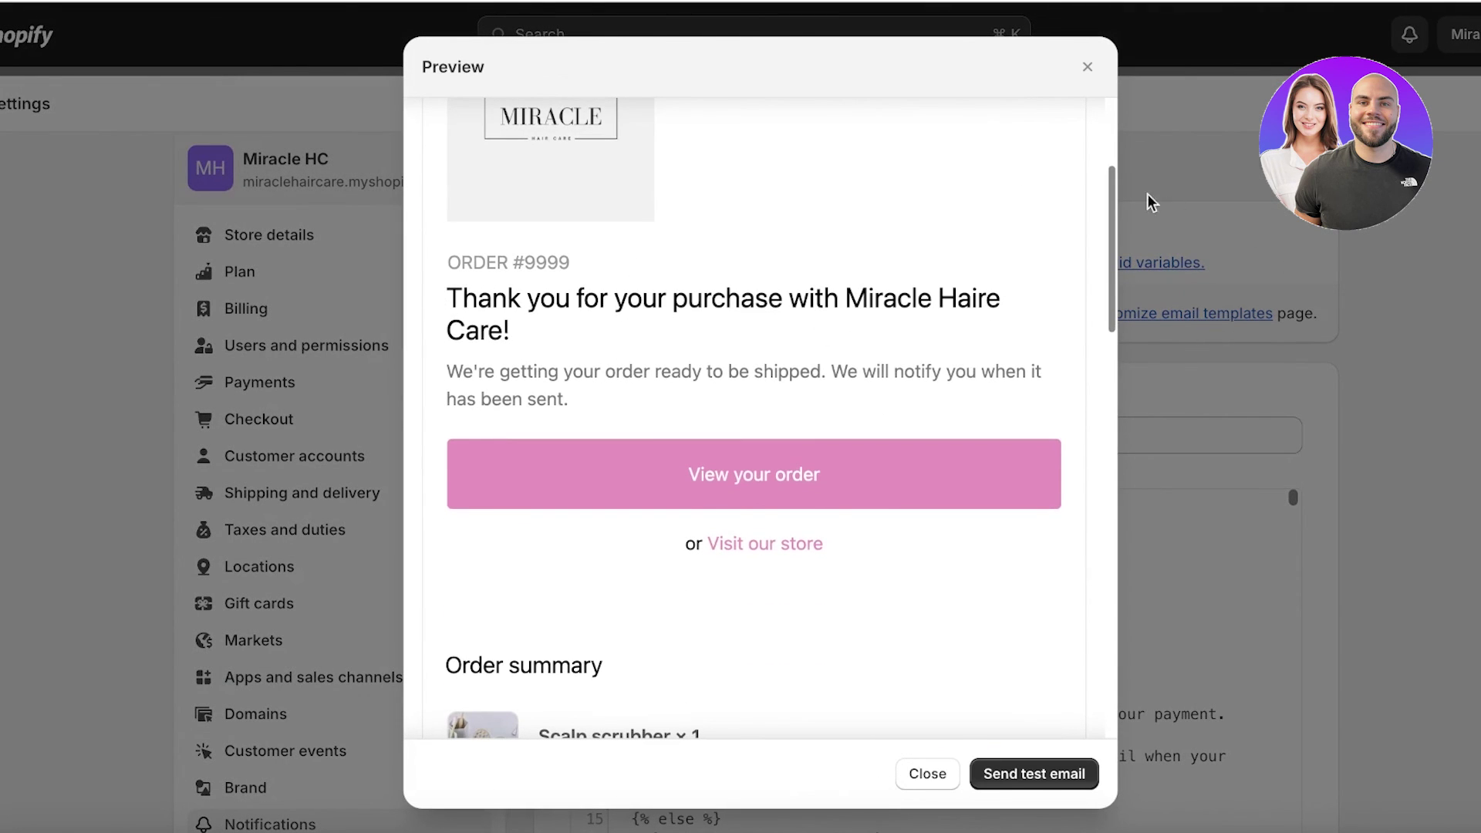
click(1190, 296)
scroll(947, 342, down, 2)
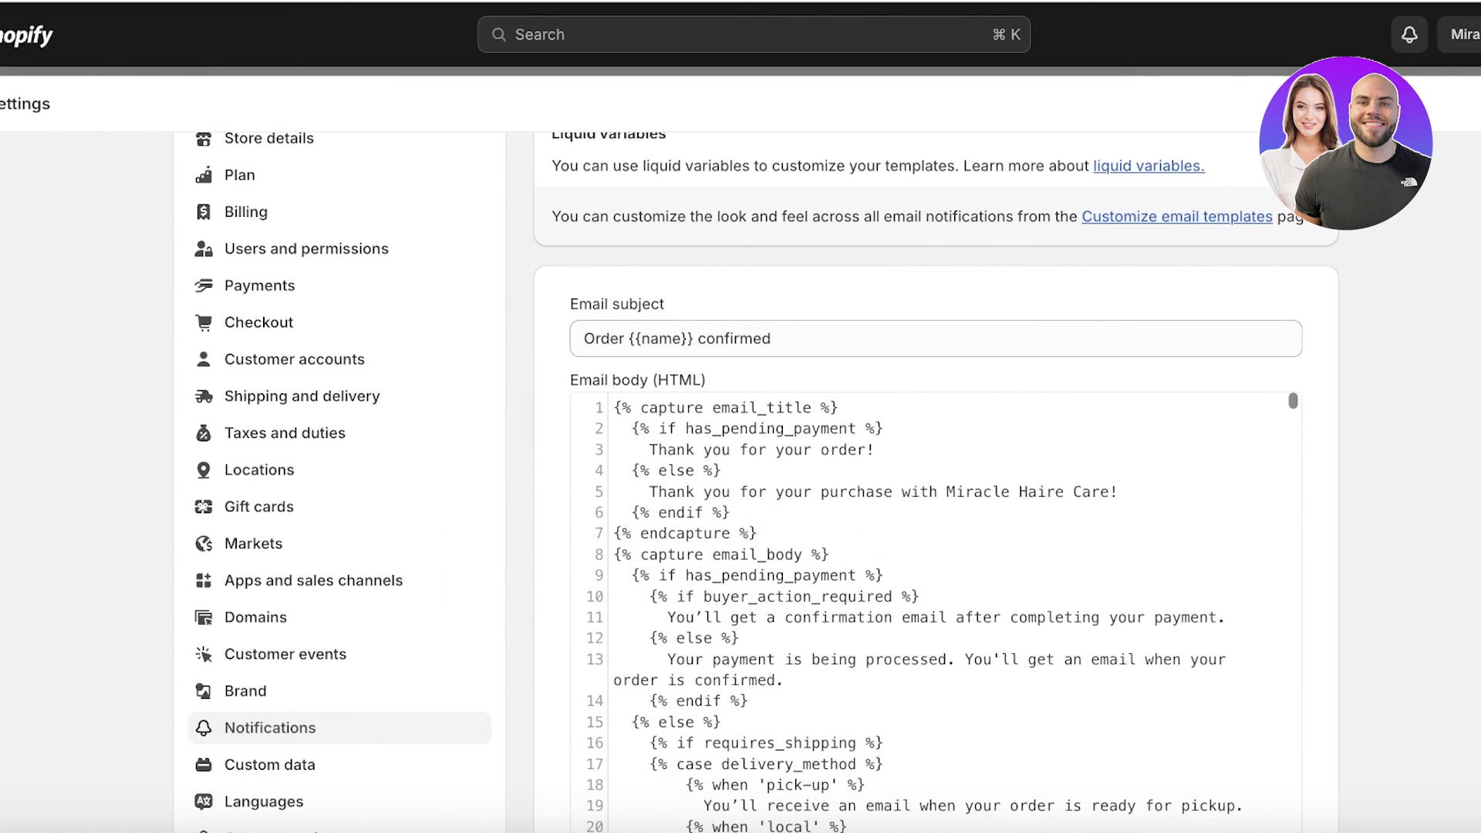
scroll(440, 320, up, 3)
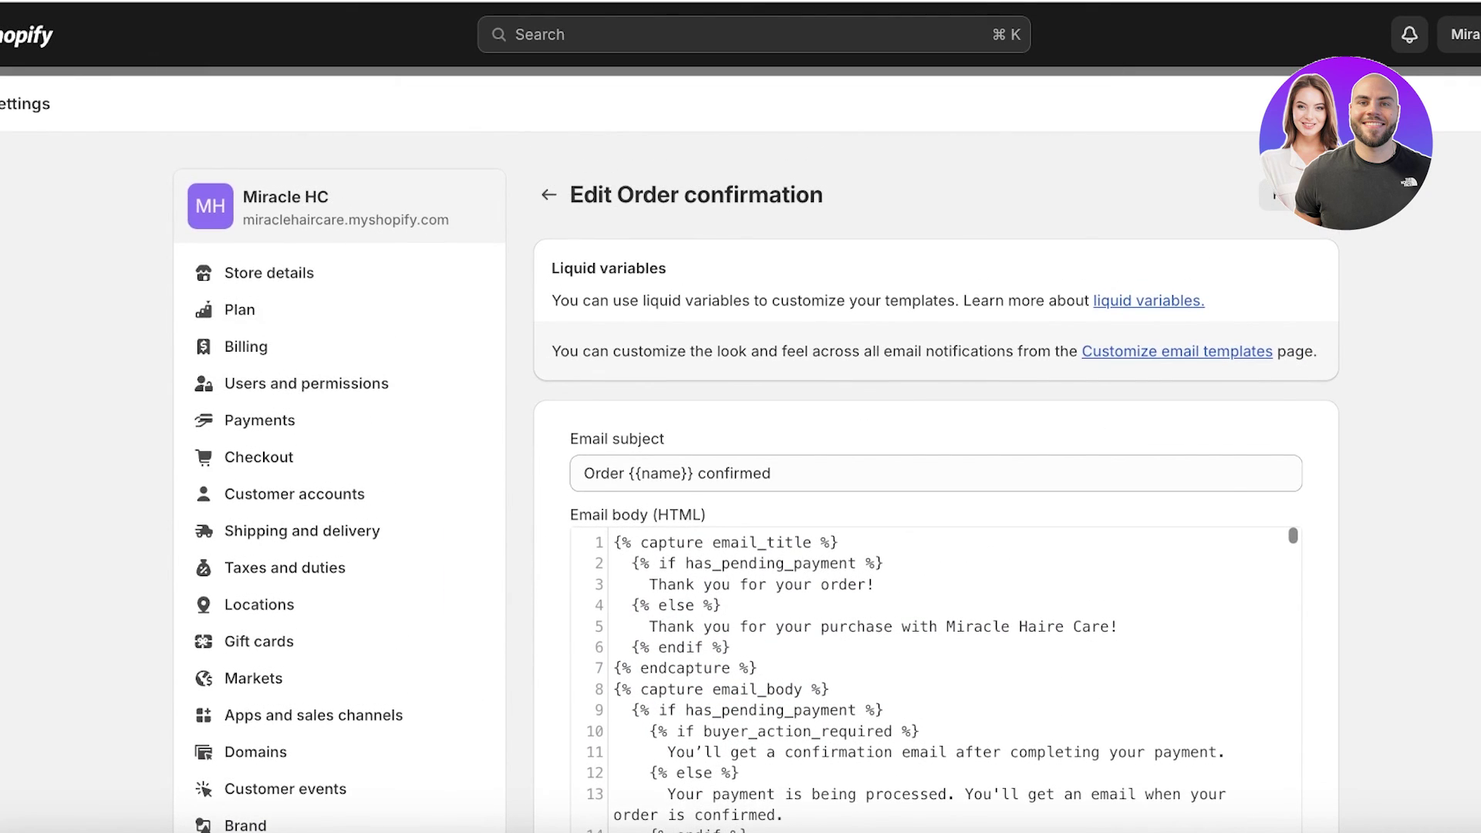